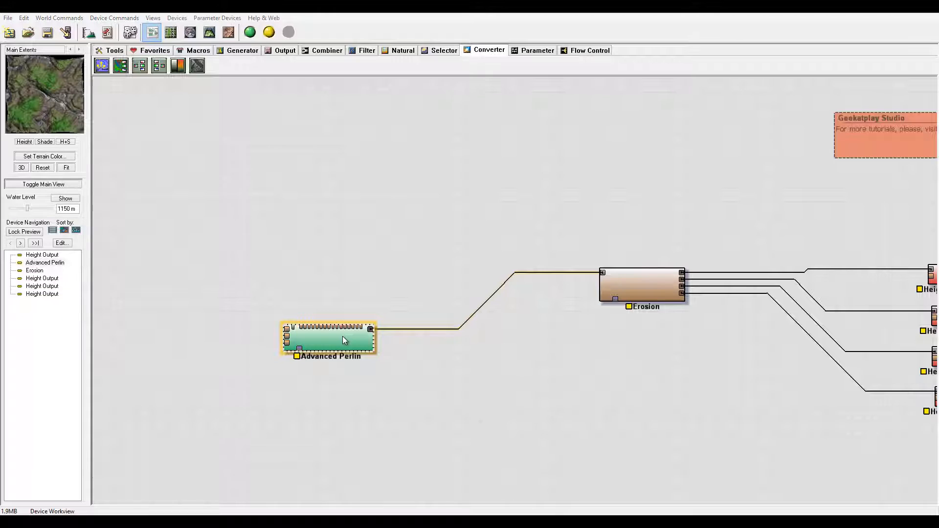
# Open the Advanced Perlin generator's settings and move the dialog clear of the device.
pyautogui.doubleClick(343, 337)
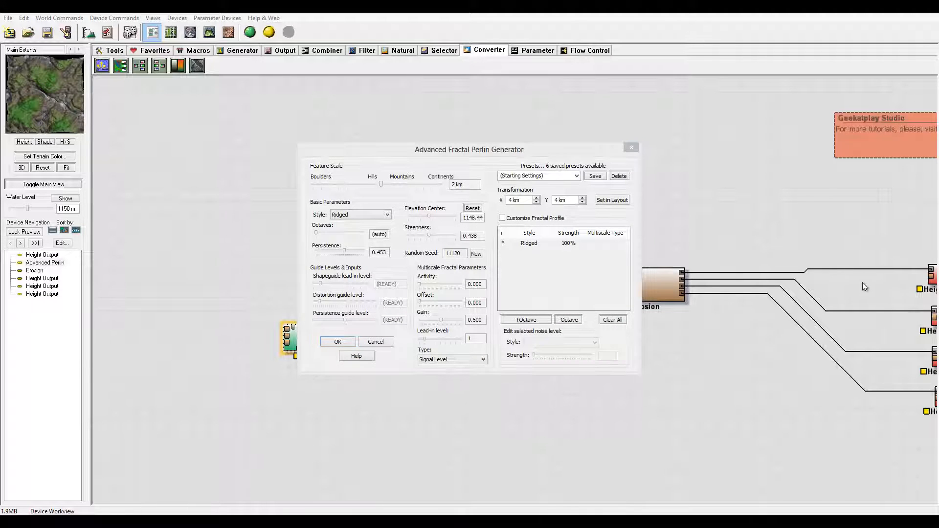
pyautogui.moveTo(509, 148); pyautogui.dragTo(546, 82)
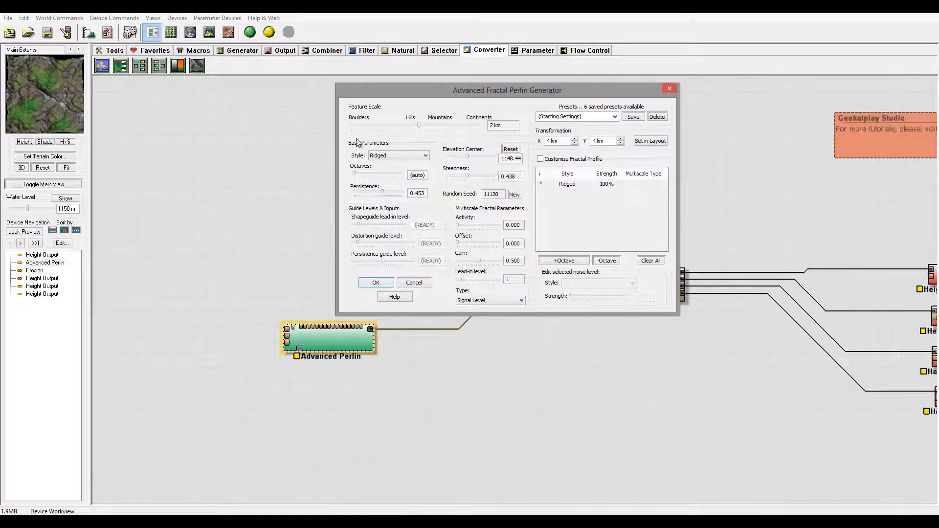
pyautogui.click(555, 160)
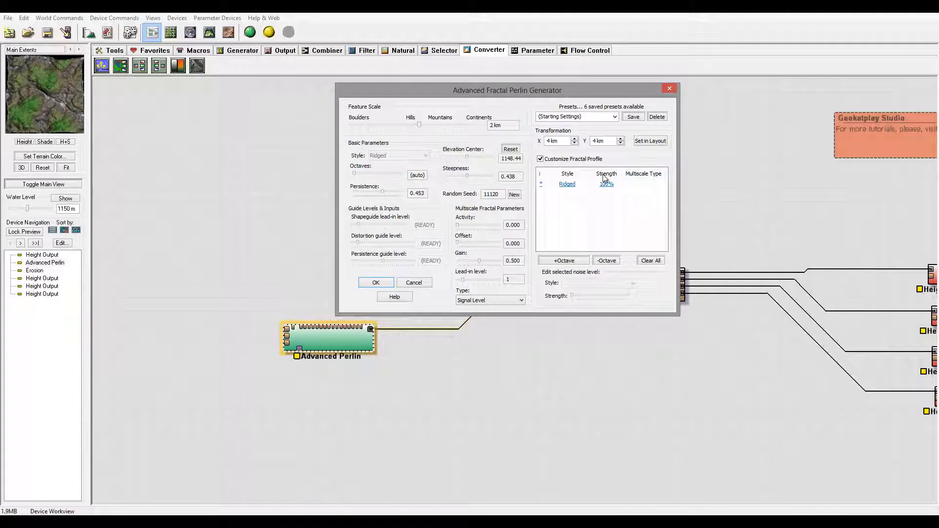
pyautogui.click(568, 185)
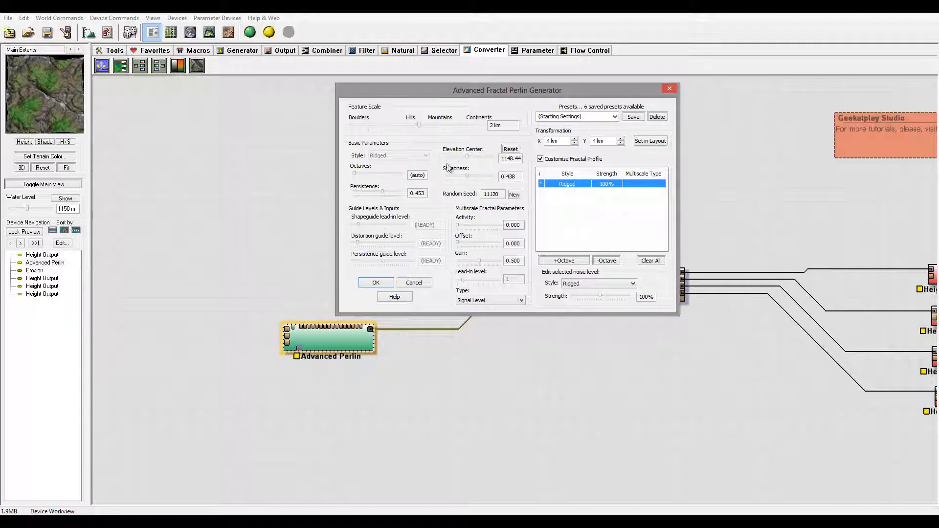
pyautogui.click(650, 261)
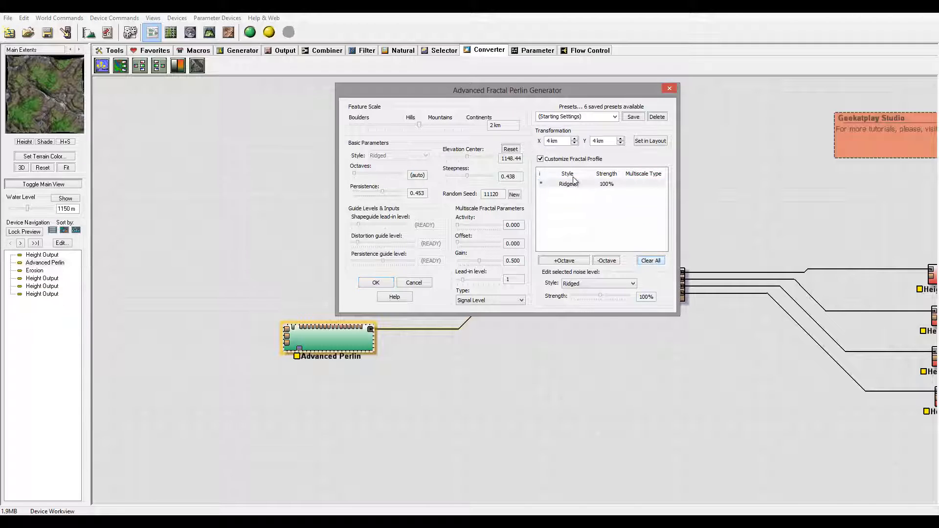
pyautogui.click(540, 159)
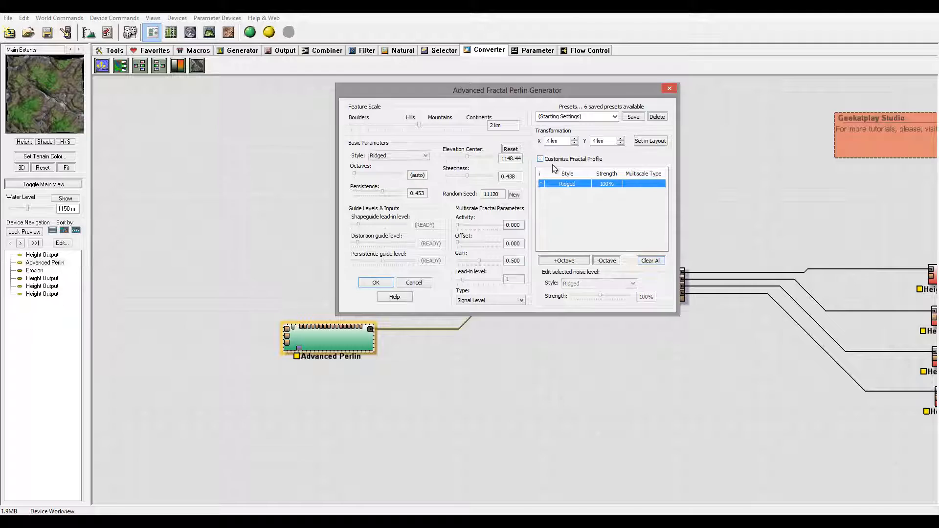
# Set the generator's basic style to Terraced, with elevation center 1230.47 and steepness 0.469.
pyautogui.click(421, 156)
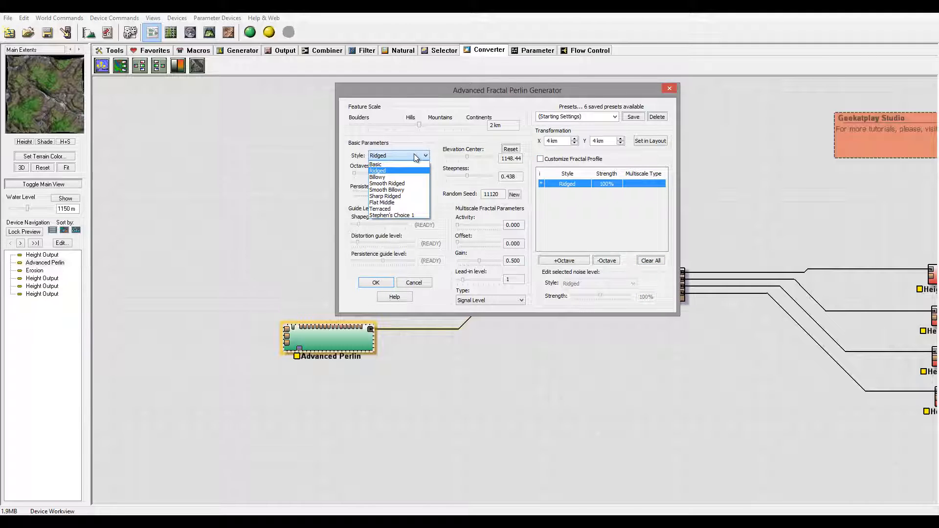
pyautogui.click(399, 209)
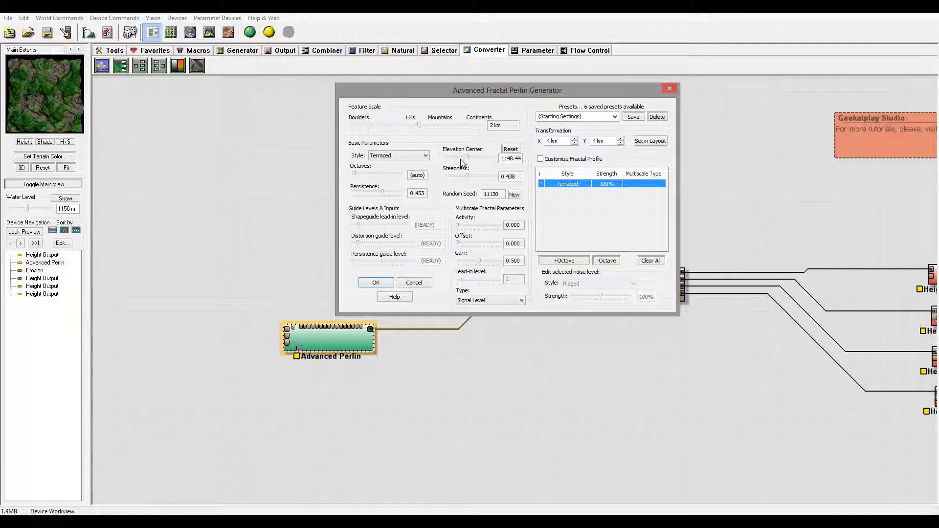
pyautogui.moveTo(468, 157); pyautogui.dragTo(468, 157)
pyautogui.moveTo(468, 177); pyautogui.dragTo(468, 175)
# Enable the custom fractal profile, add one octave, and set that octave's style to Terraced.
pyautogui.click(541, 159)
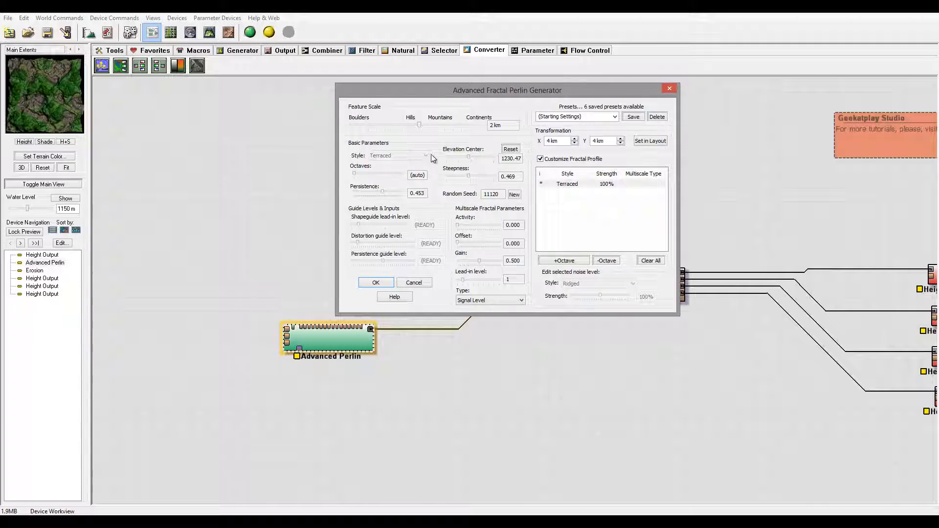
pyautogui.click(580, 263)
pyautogui.click(569, 189)
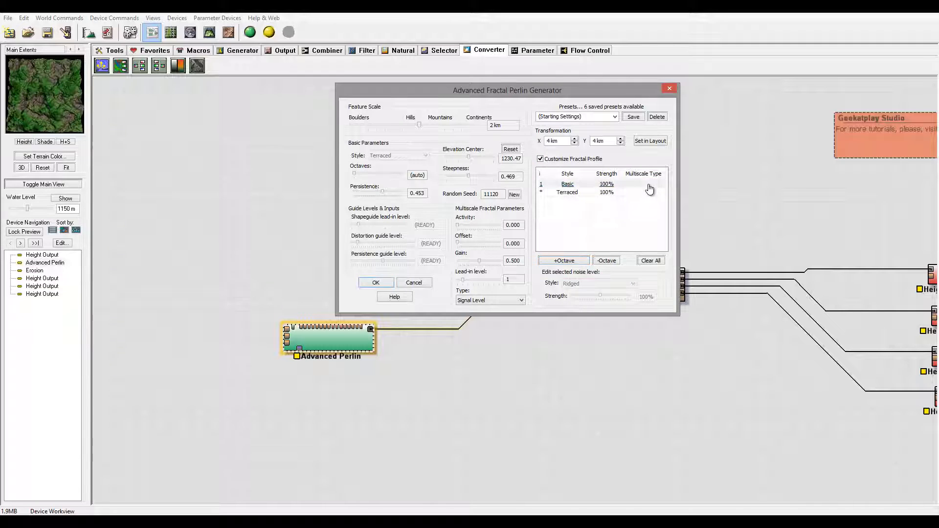
pyautogui.click(645, 193)
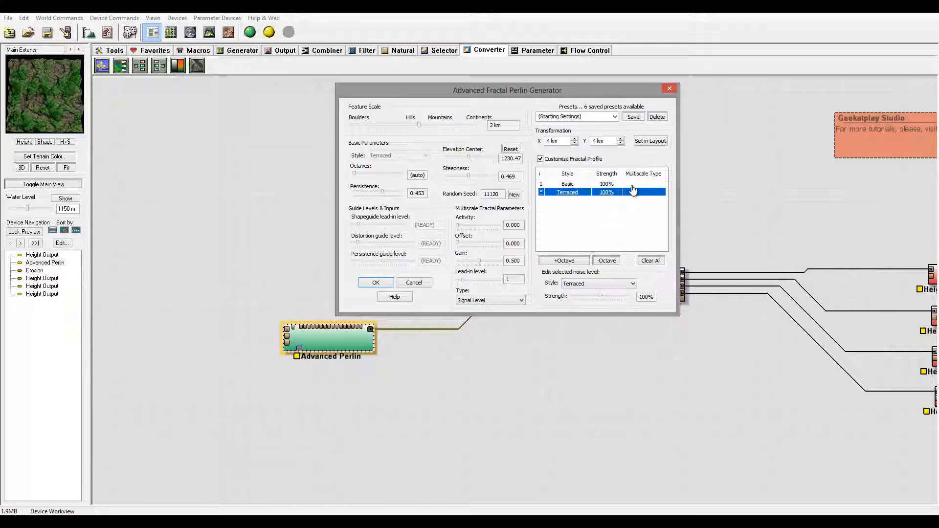
pyautogui.click(633, 185)
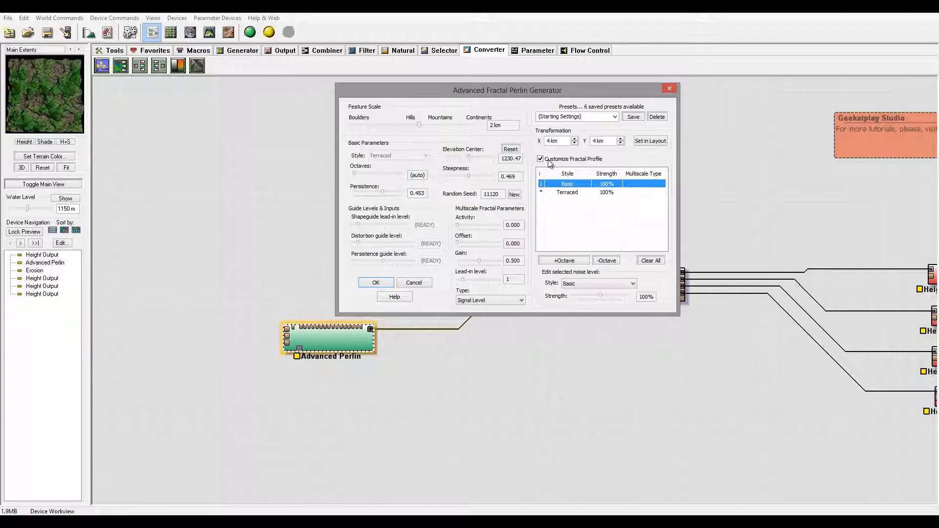
pyautogui.click(631, 284)
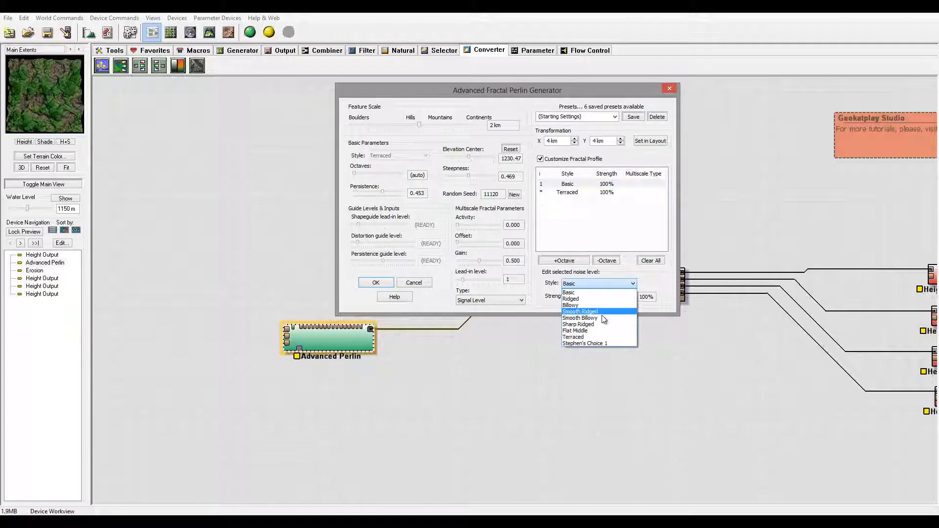
pyautogui.click(603, 336)
# Change the style of the remaining-octaves (*) row in the fractal profile to Billowy.
pyautogui.click(580, 192)
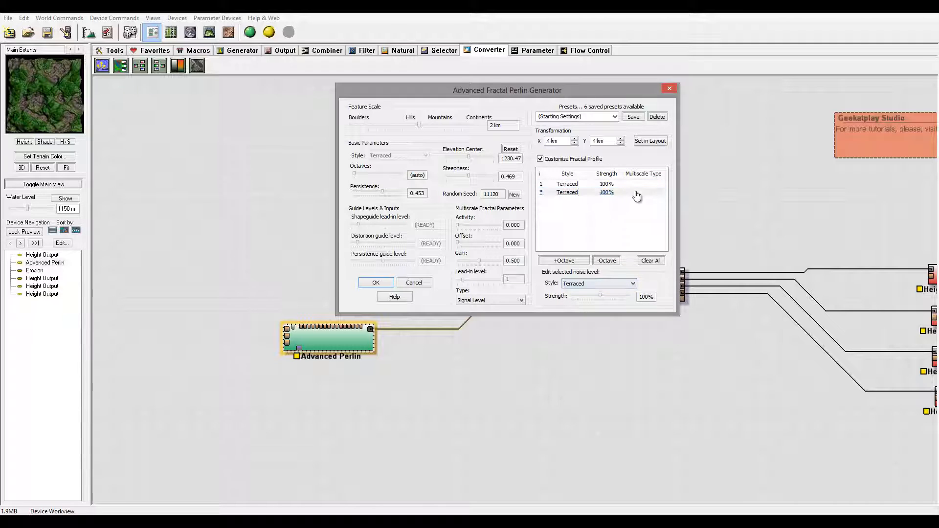
pyautogui.click(618, 283)
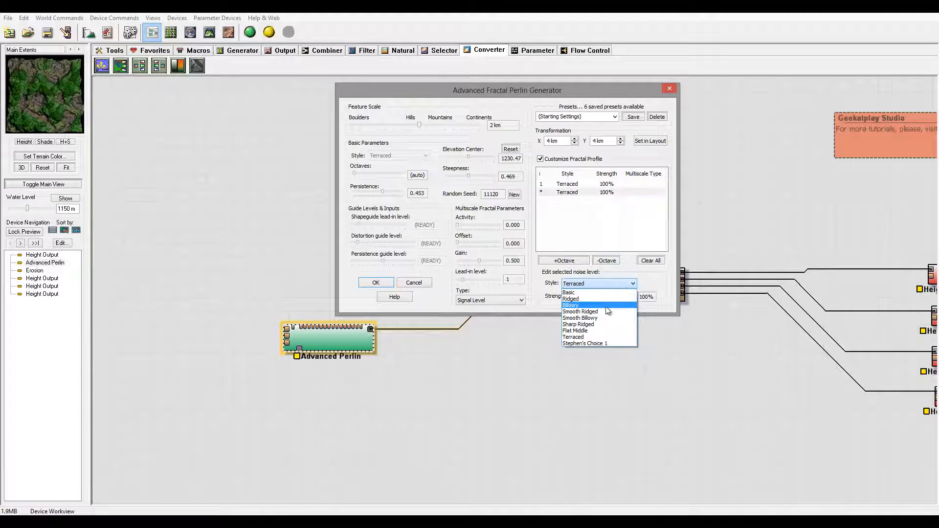
pyautogui.click(605, 306)
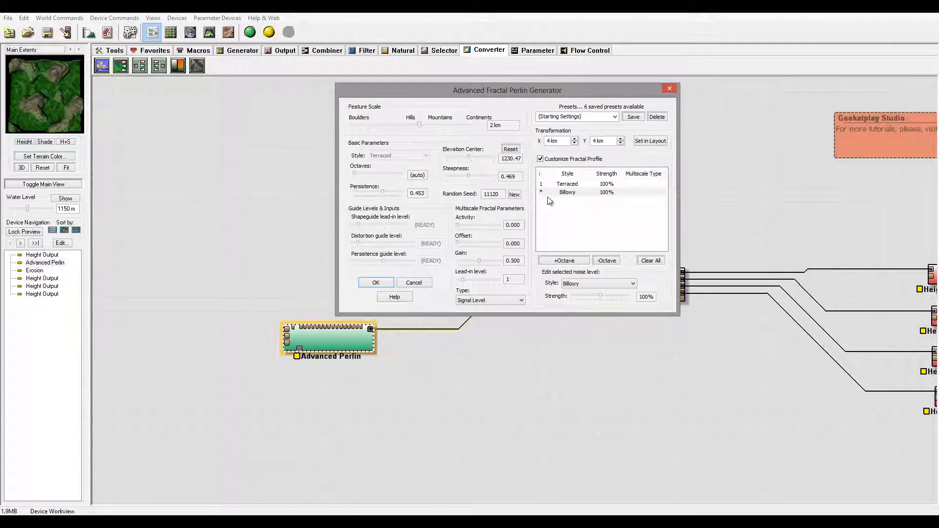
# Raise the strength of the Terraced first octave to 125% and accept the generator settings.
pyautogui.click(630, 184)
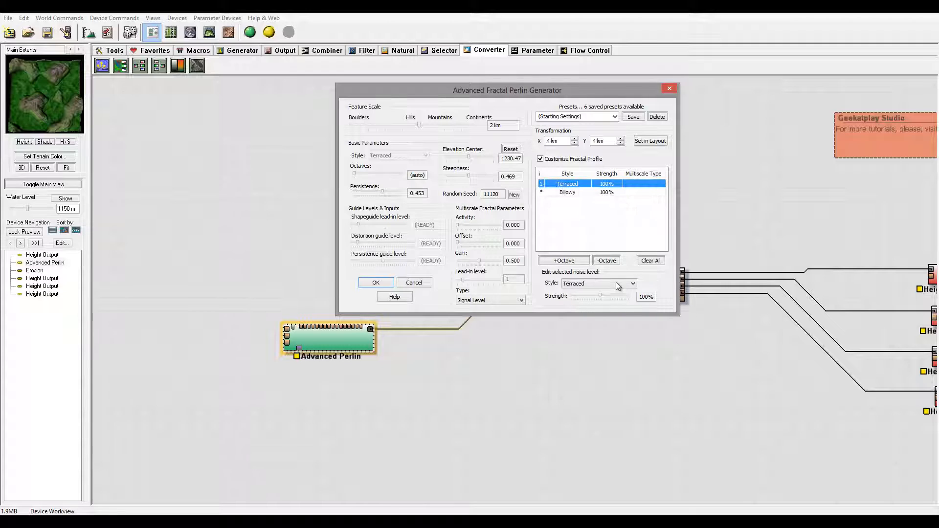
pyautogui.moveTo(599, 296); pyautogui.dragTo(608, 297)
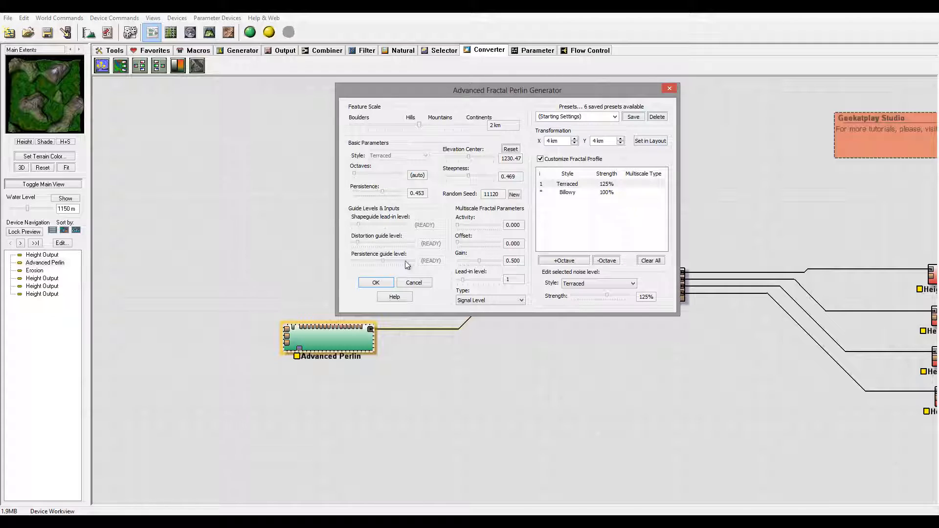
pyautogui.click(376, 283)
# Line up the Advanced Perlin generator with Erosion, duplicate it, and place the copy below the original.
pyautogui.moveTo(350, 334); pyautogui.dragTo(340, 284)
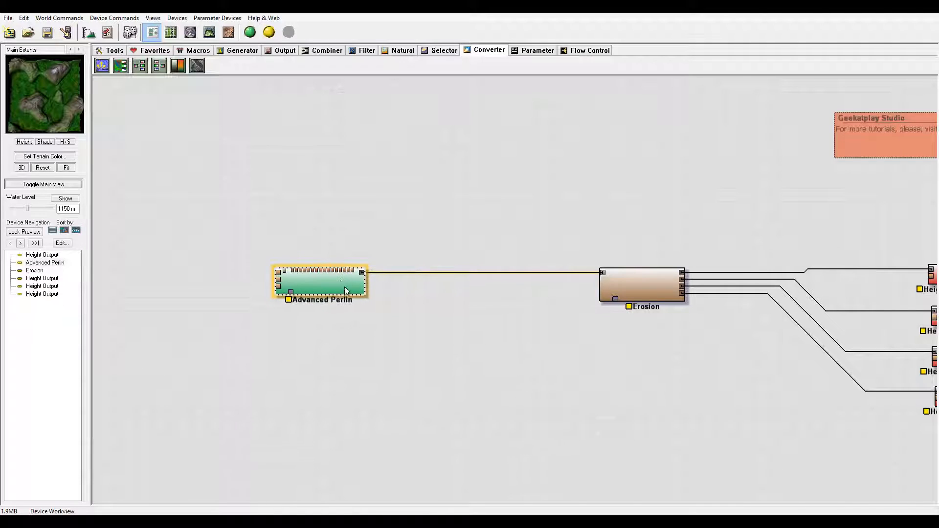
pyautogui.hotkey('ctrl', 'c')
pyautogui.hotkey('ctrl', 'v')
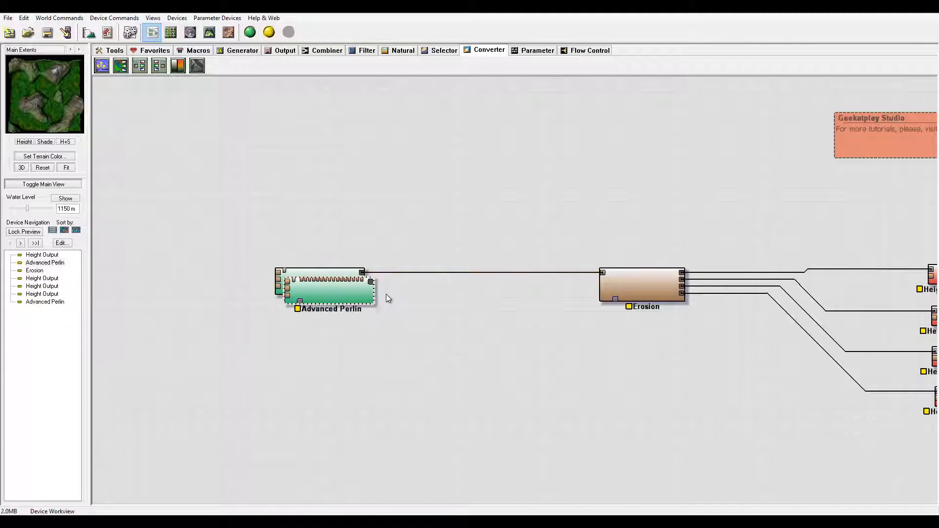
pyautogui.moveTo(349, 296); pyautogui.dragTo(336, 328)
# Check the copied Advanced Perlin's settings and move the original generator up to leave space between the two.
pyautogui.doubleClick(334, 328)
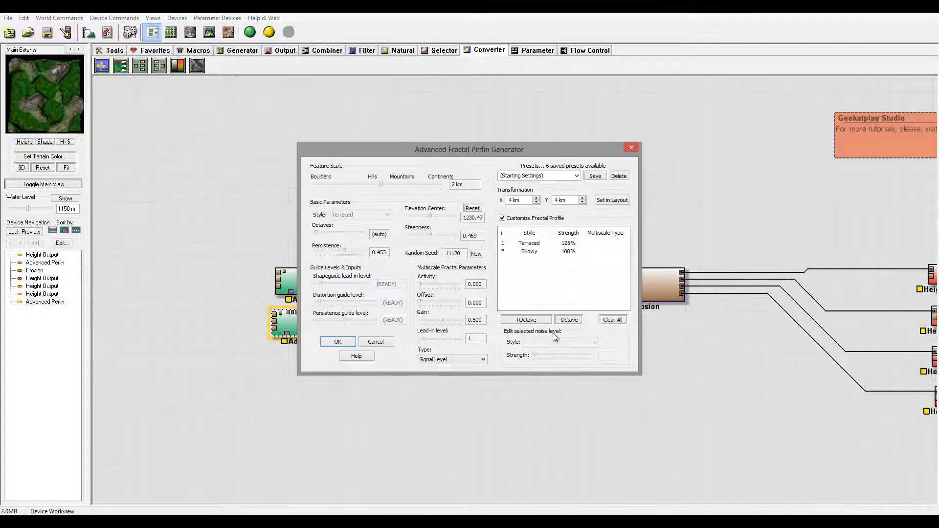
pyautogui.click(338, 342)
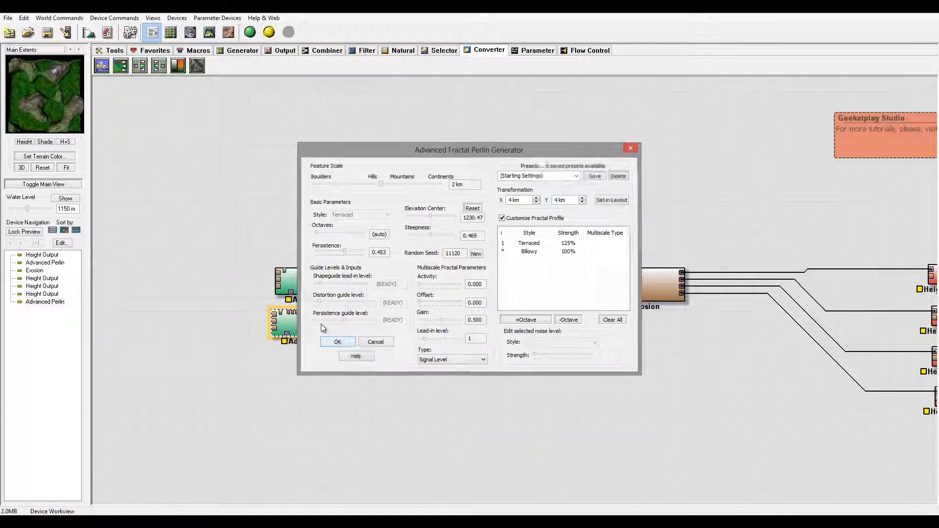
pyautogui.click(316, 289)
pyautogui.moveTo(316, 289); pyautogui.dragTo(325, 263)
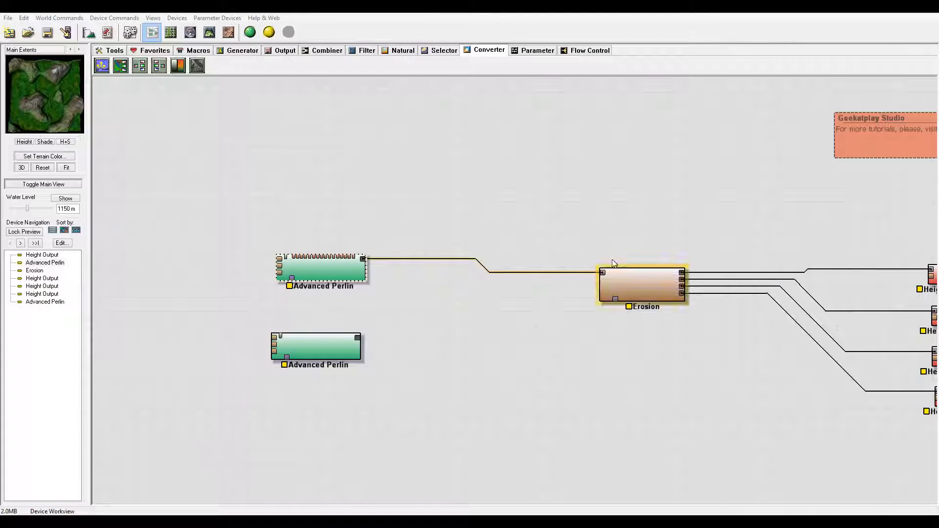
# Add a Terrace filter between the Advanced Perlin generators and the Erosion device.
pyautogui.click(362, 50)
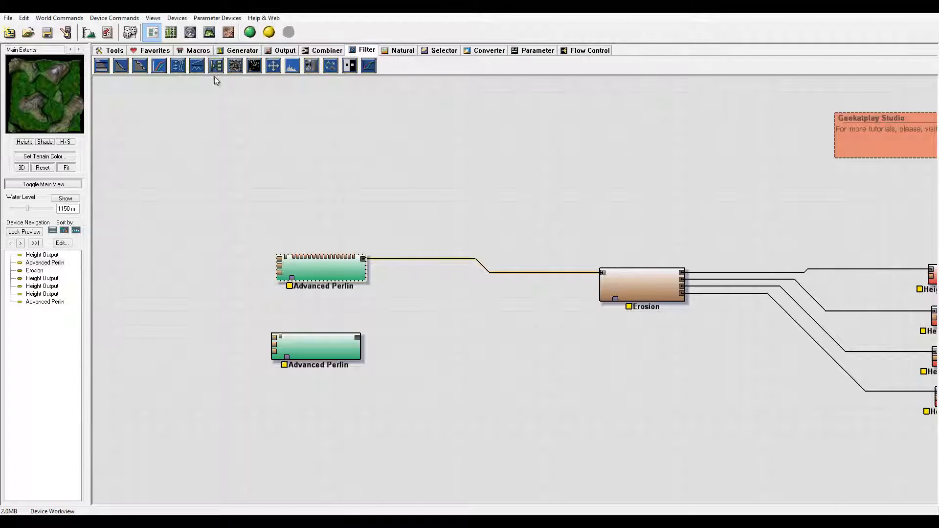
pyautogui.click(139, 66)
pyautogui.click(443, 316)
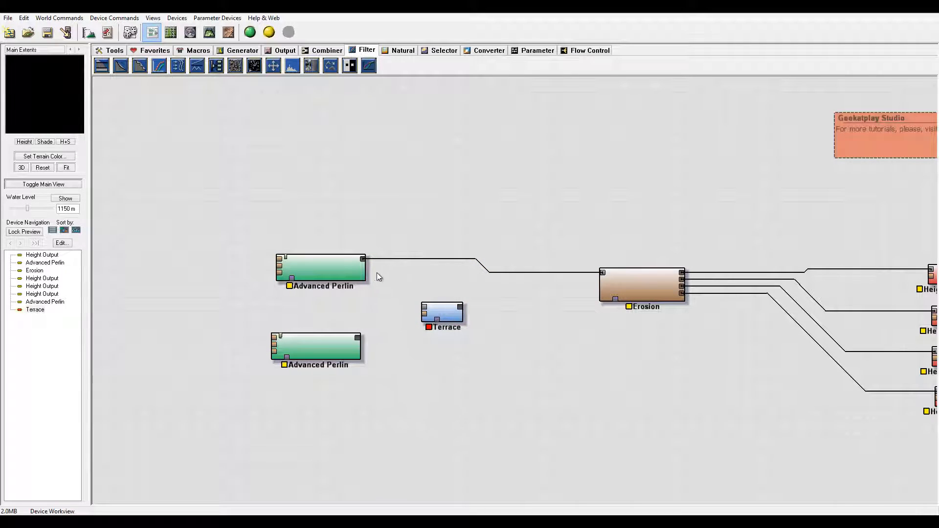
# Connect the upper Advanced Perlin to Terrace's first input and the lower one to its second and bottom inputs, and align both generators.
pyautogui.moveTo(363, 258); pyautogui.dragTo(425, 311)
pyautogui.moveTo(359, 338); pyautogui.dragTo(424, 314)
pyautogui.moveTo(374, 337); pyautogui.dragTo(340, 350)
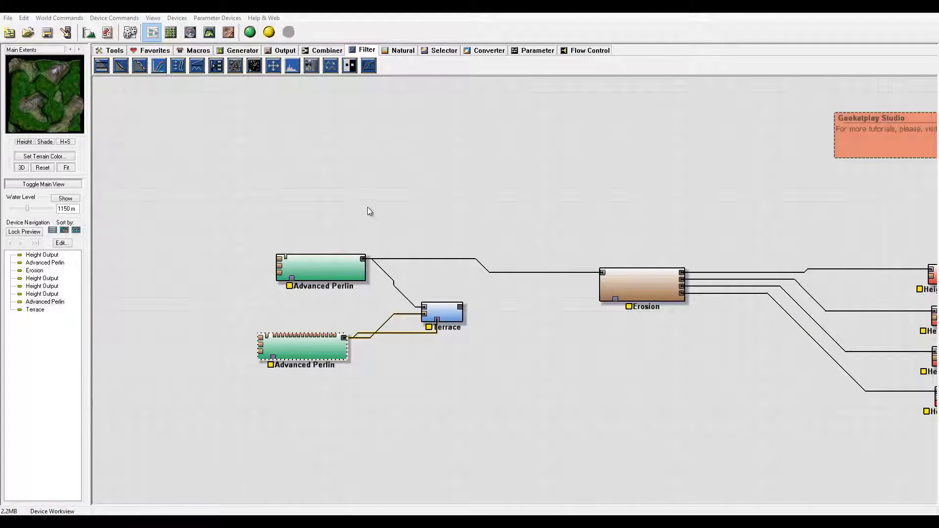
pyautogui.moveTo(331, 261); pyautogui.dragTo(312, 270)
# Add two Scalar Generators side by side above the Advanced Perlin generators, spaced well apart.
pyautogui.moveTo(293, 198)
pyautogui.mouseDown(button='middle')
pyautogui.moveTo(349, 198)
pyautogui.moveTo(299, 198)
pyautogui.mouseUp(button='middle')
pyautogui.click(537, 51)
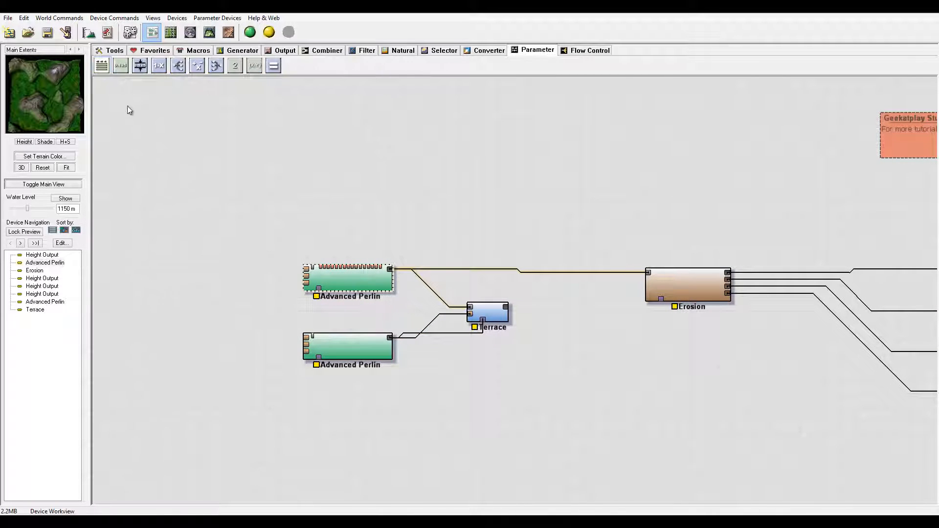
pyautogui.click(121, 66)
pyautogui.click(247, 181)
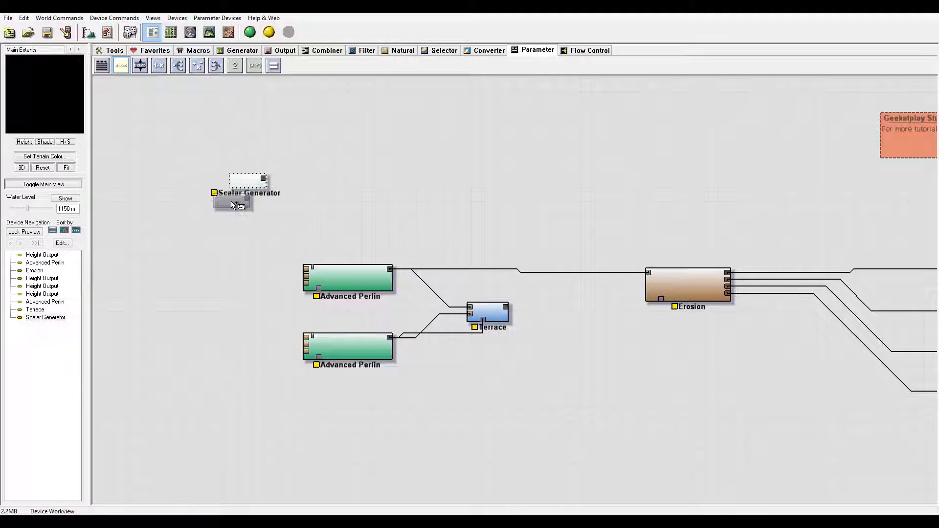
pyautogui.click(332, 183)
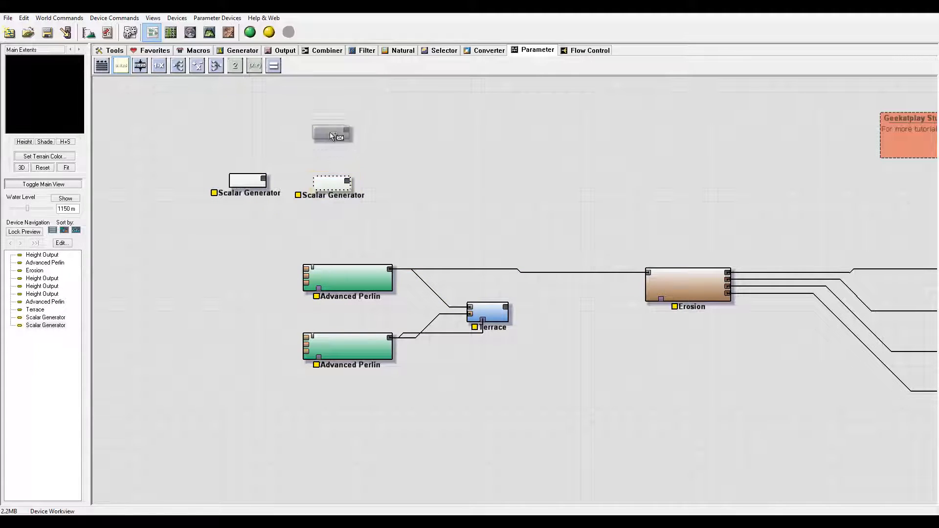
pyautogui.moveTo(251, 182); pyautogui.dragTo(215, 187)
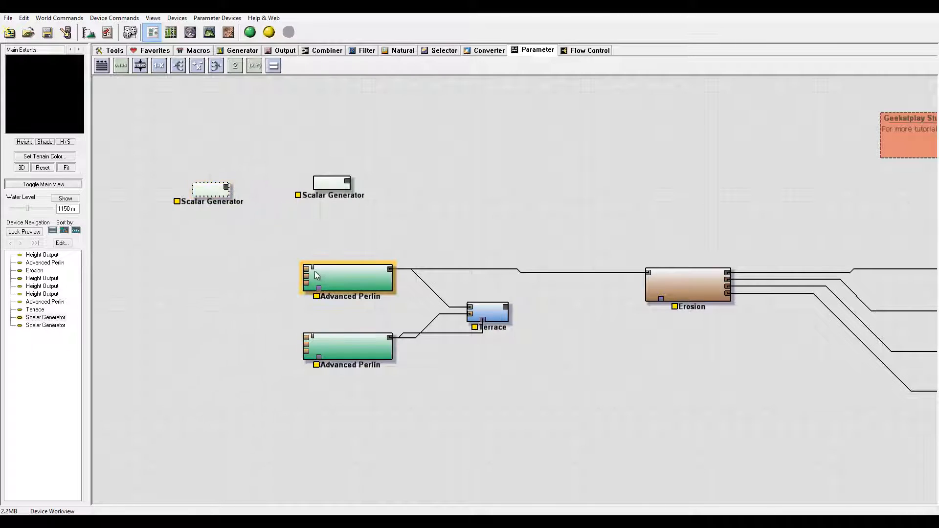
# Rename the left Scalar Generator "Scale ter".
pyautogui.rightClick(206, 189)
pyautogui.click(272, 244)
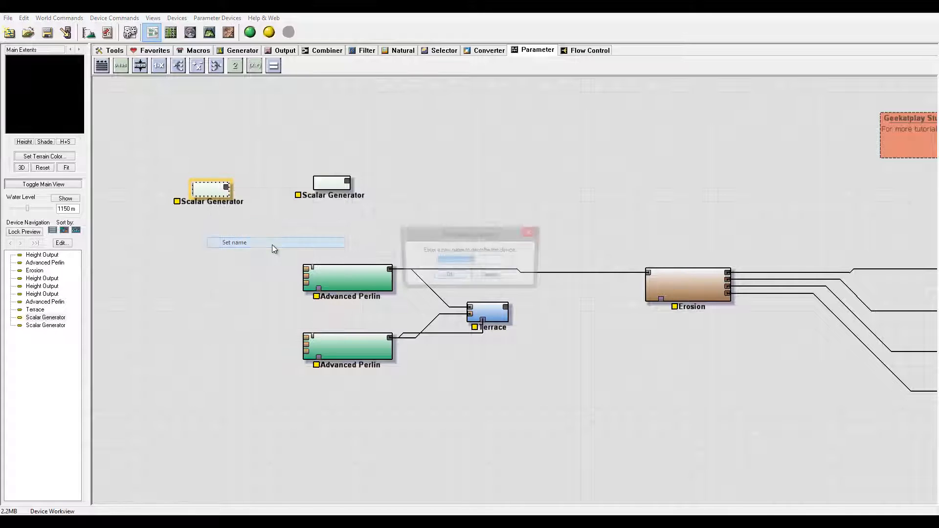
pyautogui.write('Scale ter')
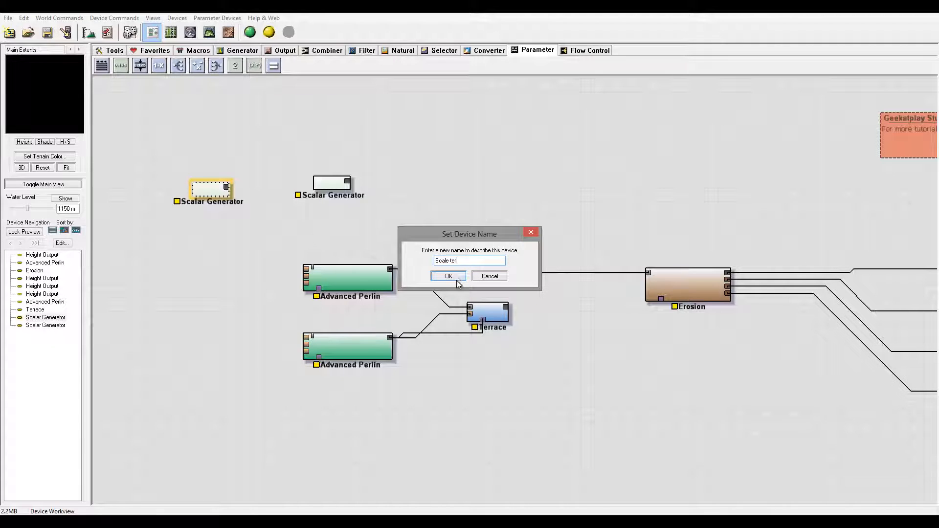
pyautogui.click(457, 280)
# Rename the right Scalar Generator "Step ter".
pyautogui.click(332, 184)
pyautogui.rightClick(329, 182)
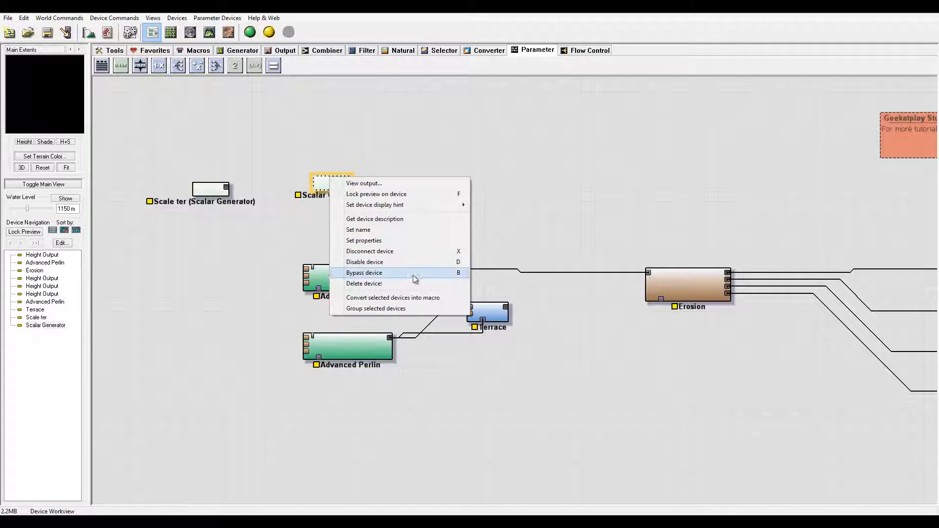
pyautogui.click(410, 230)
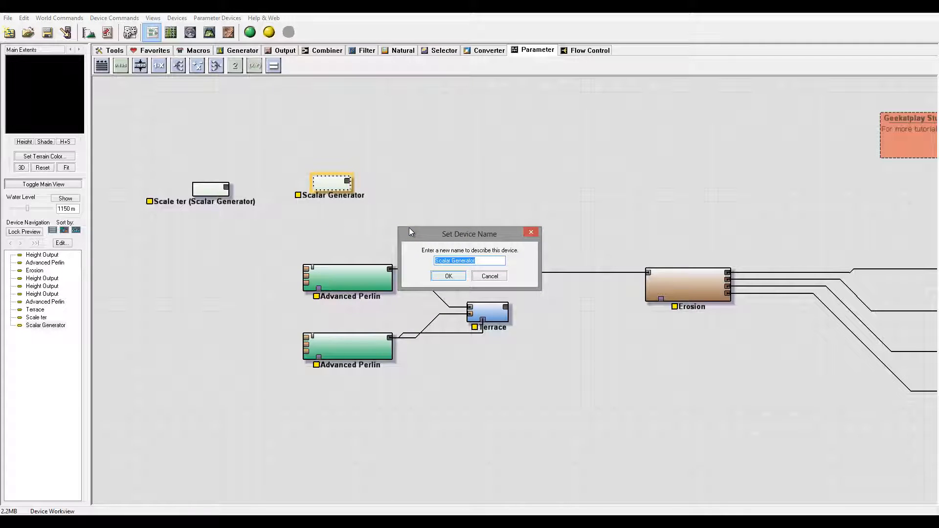
pyautogui.write('Step ter')
pyautogui.click(448, 275)
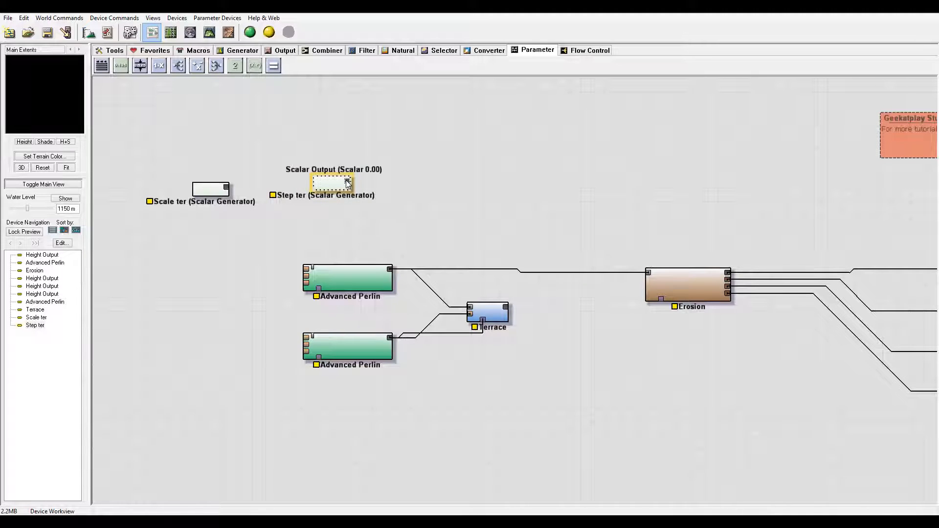
# Connect Step ter's output to the same parameter input on both Advanced Perlin generators, and move Step ter up and slightly left.
pyautogui.moveTo(347, 183); pyautogui.dragTo(343, 268)
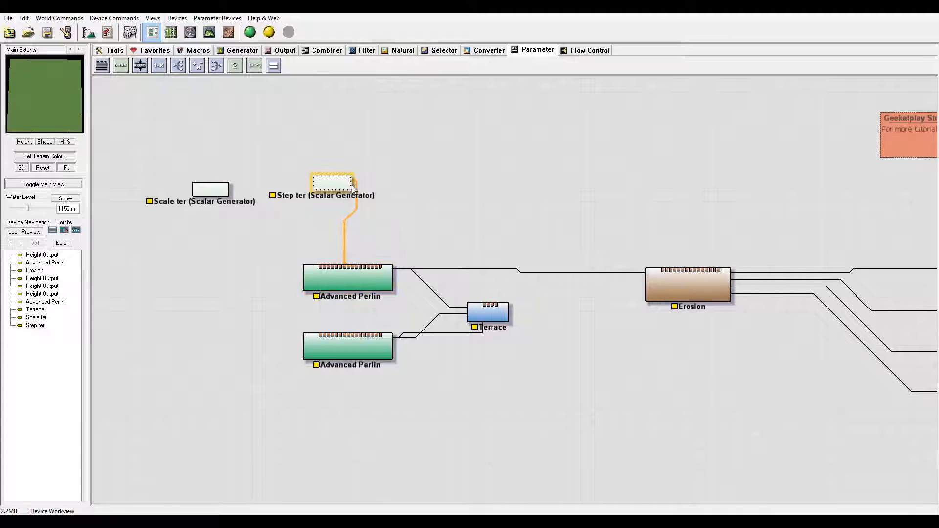
pyautogui.moveTo(350, 183); pyautogui.dragTo(344, 336)
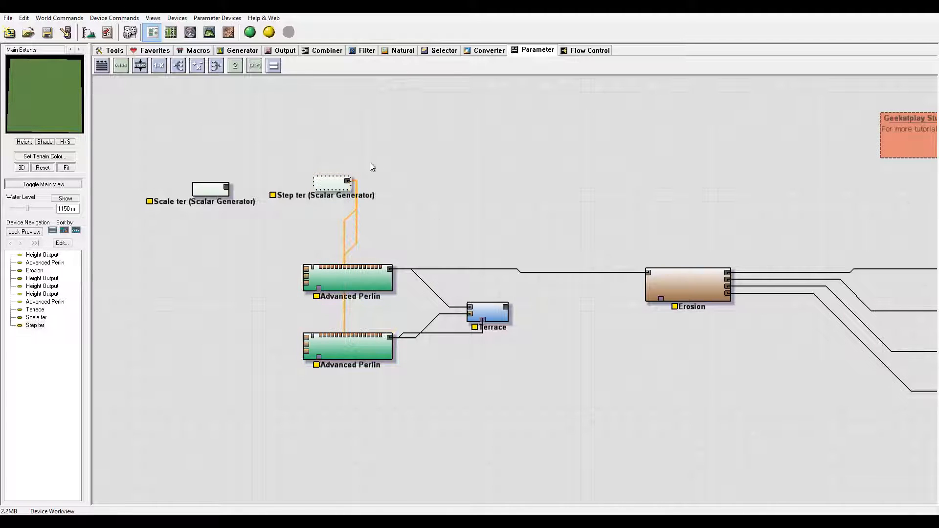
pyautogui.moveTo(325, 184); pyautogui.dragTo(304, 157)
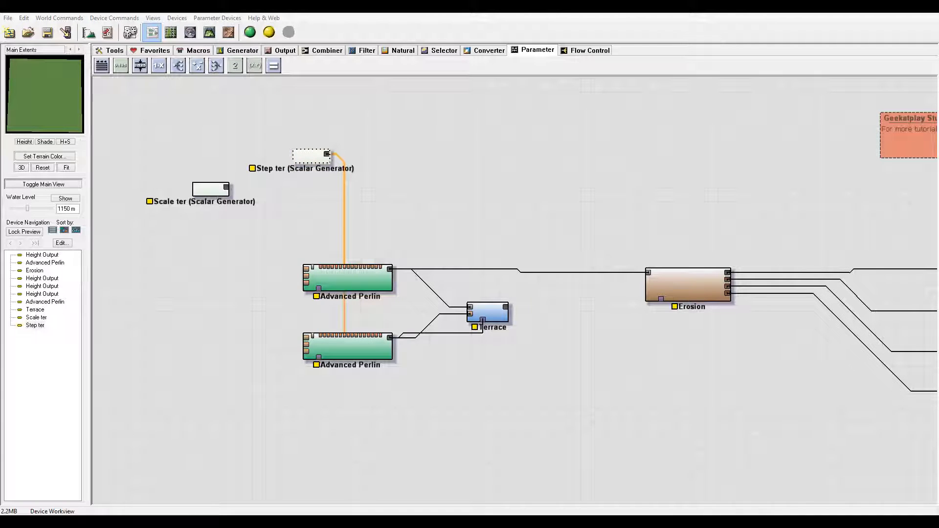
# Set Step ter's value to 0.50000 and move the device a little further left.
pyautogui.doubleClick(311, 156)
pyautogui.moveTo(427, 271); pyautogui.dragTo(461, 273)
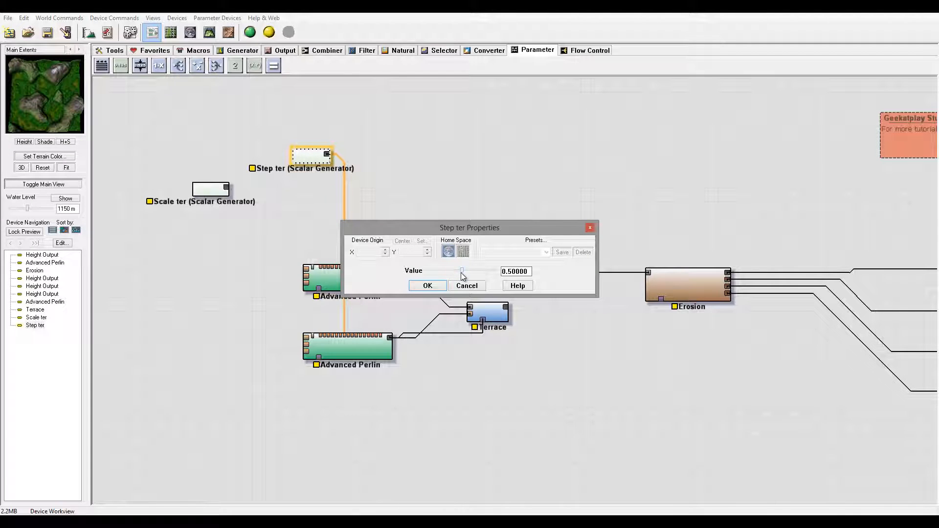
pyautogui.click(431, 286)
pyautogui.moveTo(311, 161); pyautogui.dragTo(282, 163)
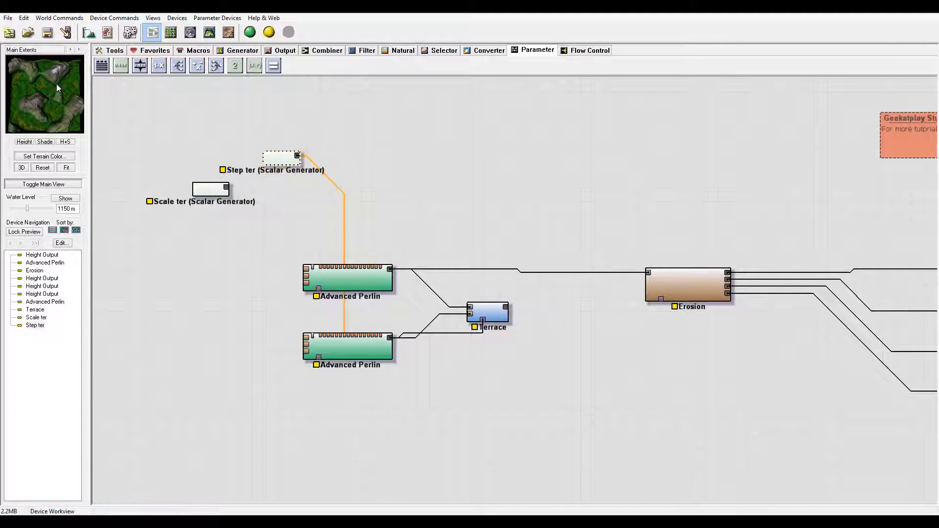
# Connect Scale ter's output to the upper Advanced Perlin's Scale input and position Scale ter just below Step ter.
pyautogui.click(213, 198)
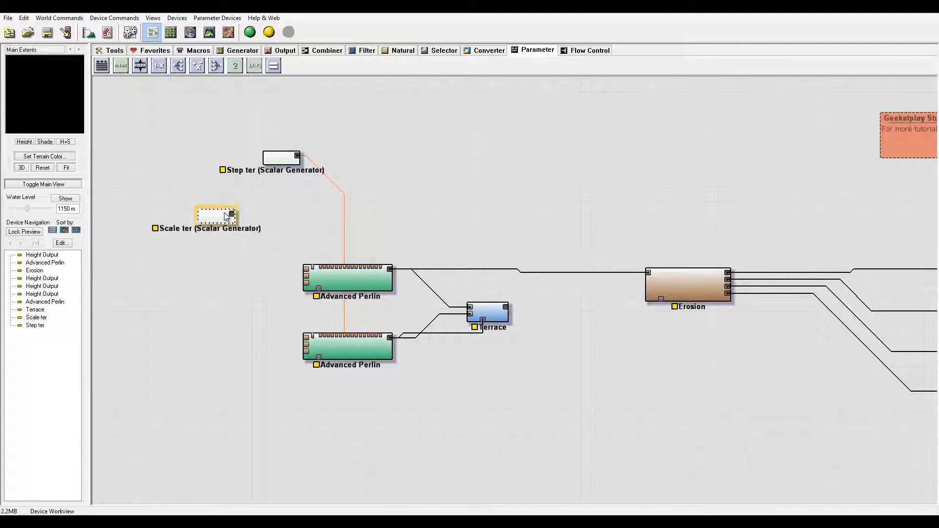
pyautogui.moveTo(223, 217); pyautogui.dragTo(211, 195)
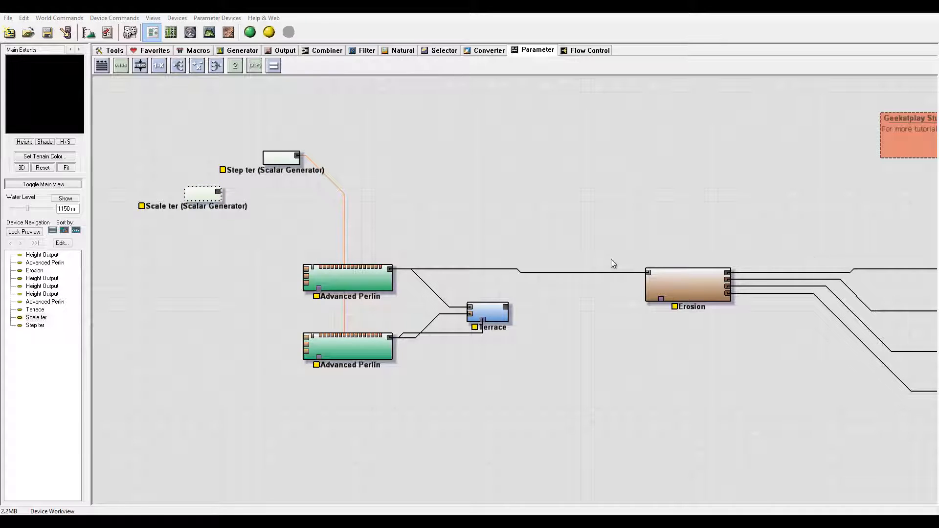
pyautogui.moveTo(218, 191); pyautogui.dragTo(326, 268)
pyautogui.moveTo(183, 192); pyautogui.dragTo(205, 187)
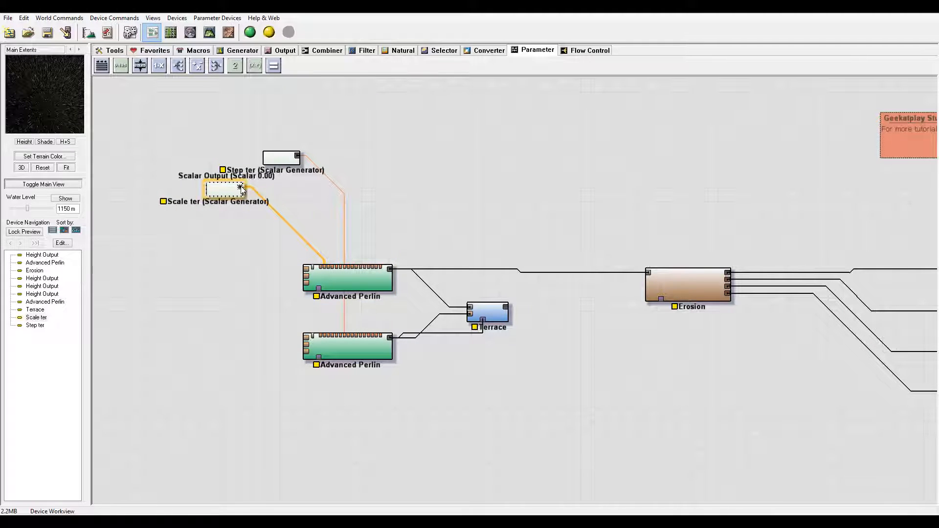
# Add a Scalar Arithmetic device, connecting Scale ter to its input and its output to the lower Advanced Perlin's Scale input, and space the devices apart.
pyautogui.click(196, 66)
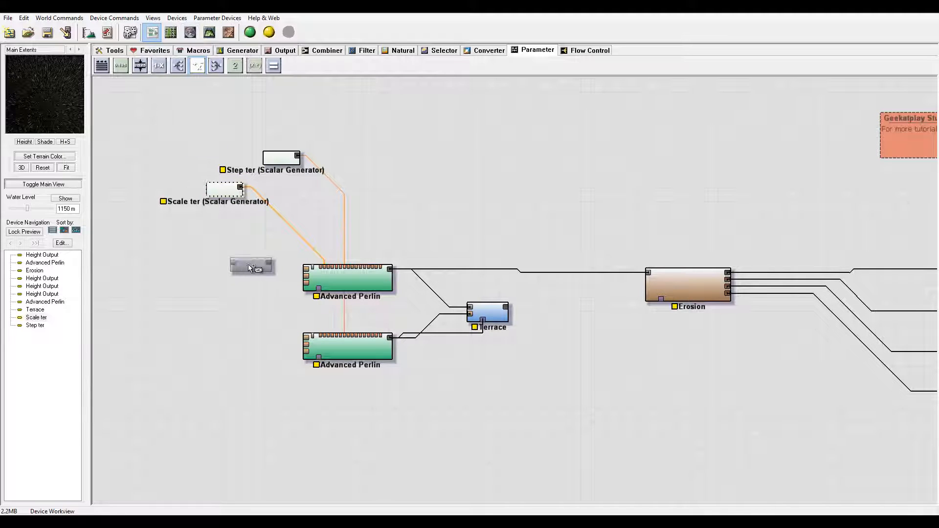
pyautogui.click(248, 264)
pyautogui.moveTo(246, 191); pyautogui.dragTo(230, 262)
pyautogui.moveTo(323, 334); pyautogui.dragTo(322, 335)
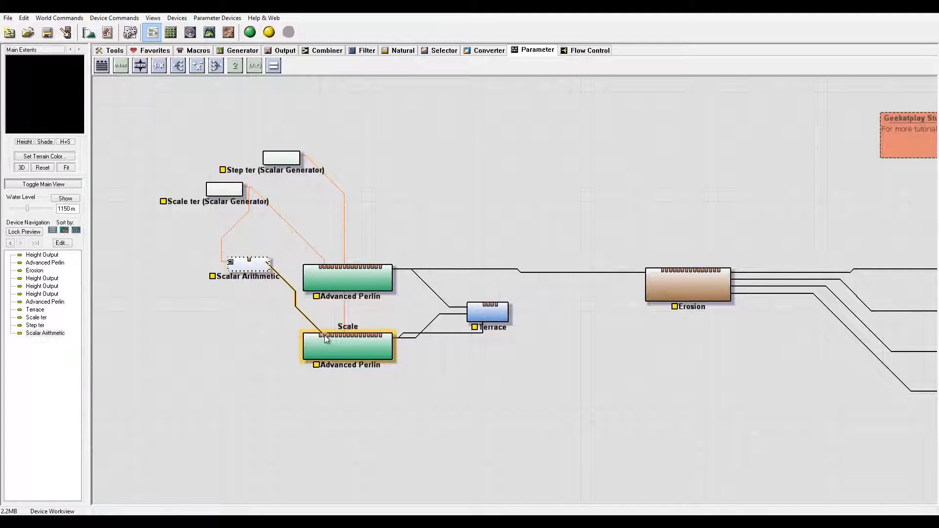
pyautogui.moveTo(243, 254); pyautogui.dragTo(255, 237)
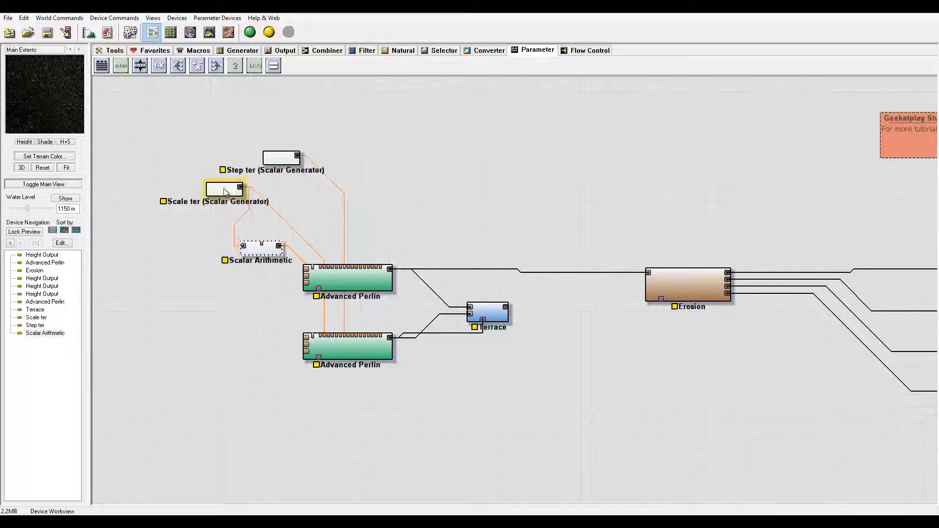
pyautogui.moveTo(225, 191); pyautogui.dragTo(198, 191)
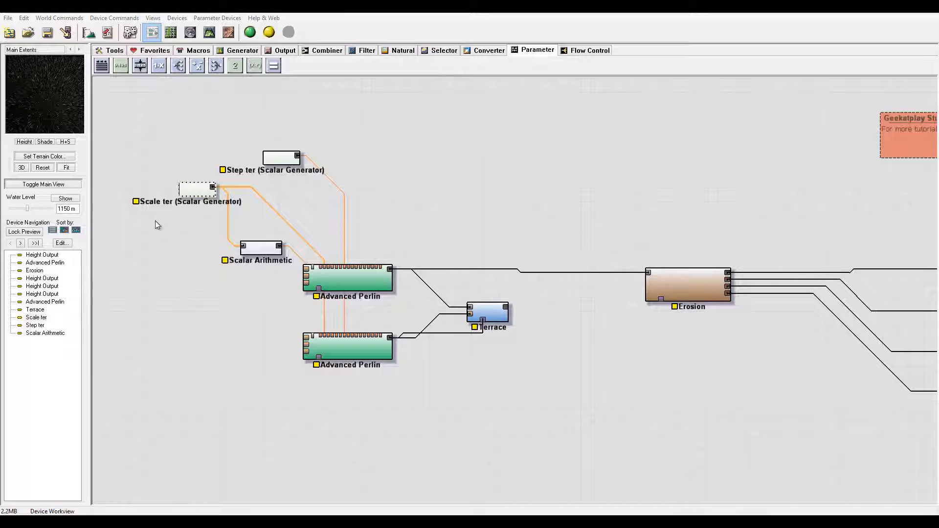
# Set Scale ter's value to 0.23438.
pyautogui.doubleClick(197, 193)
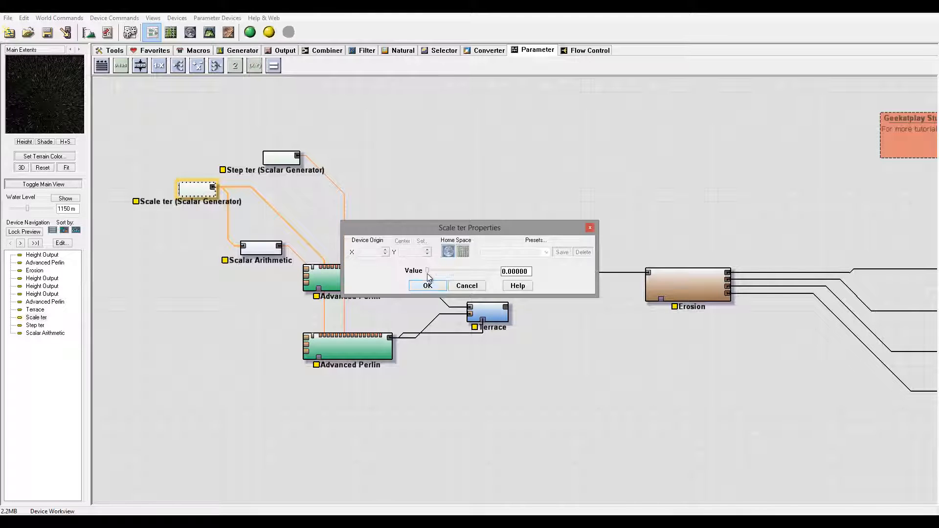
pyautogui.moveTo(427, 271); pyautogui.dragTo(446, 274)
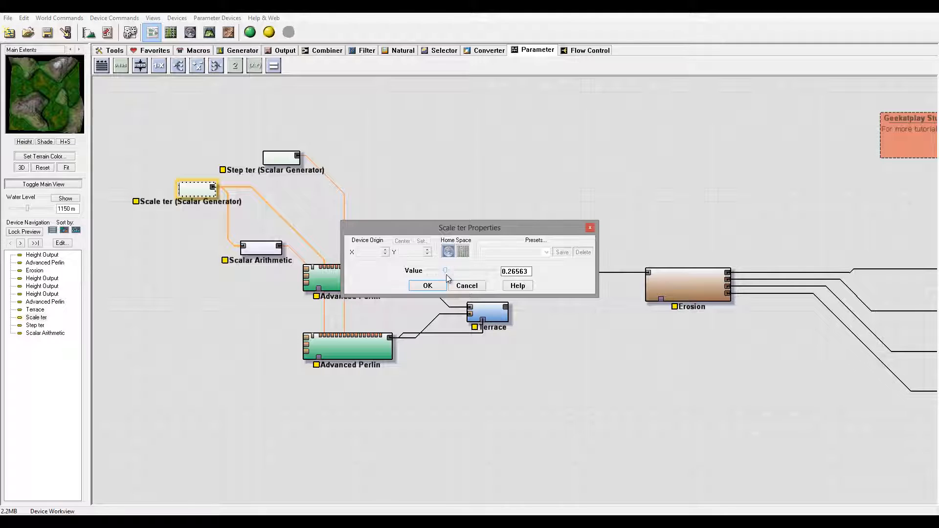
pyautogui.moveTo(445, 274); pyautogui.dragTo(444, 274)
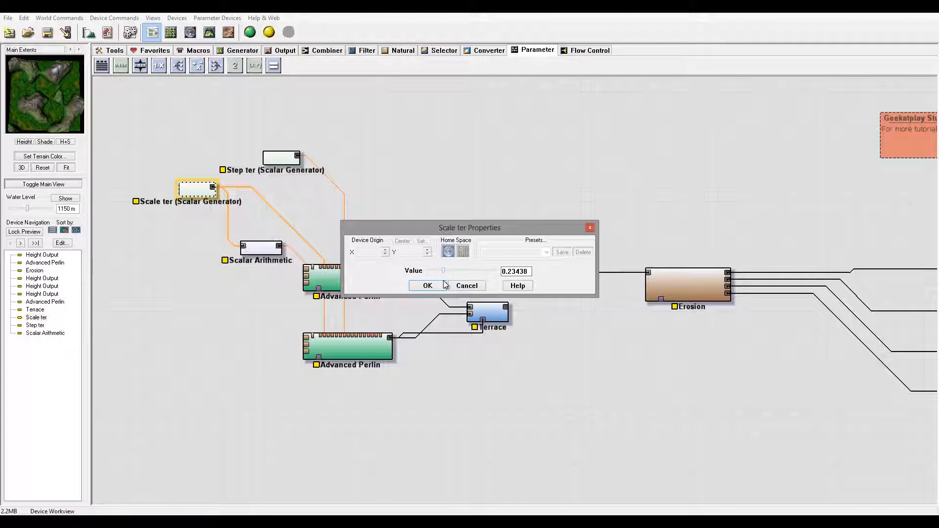
pyautogui.click(427, 286)
# Set the Scalar Arithmetic amount to 0.01563, keeping the operation Add to value and clipping at Clip.
pyautogui.click(258, 248)
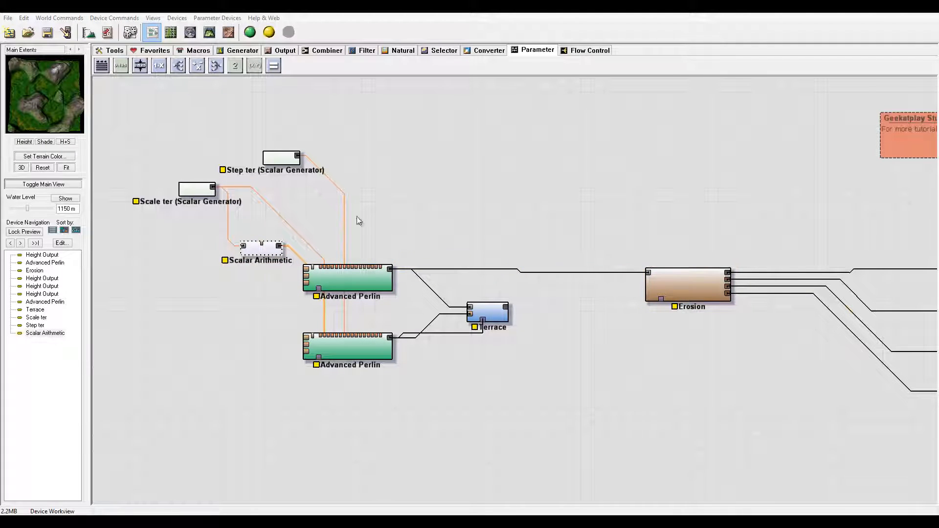
pyautogui.doubleClick(260, 248)
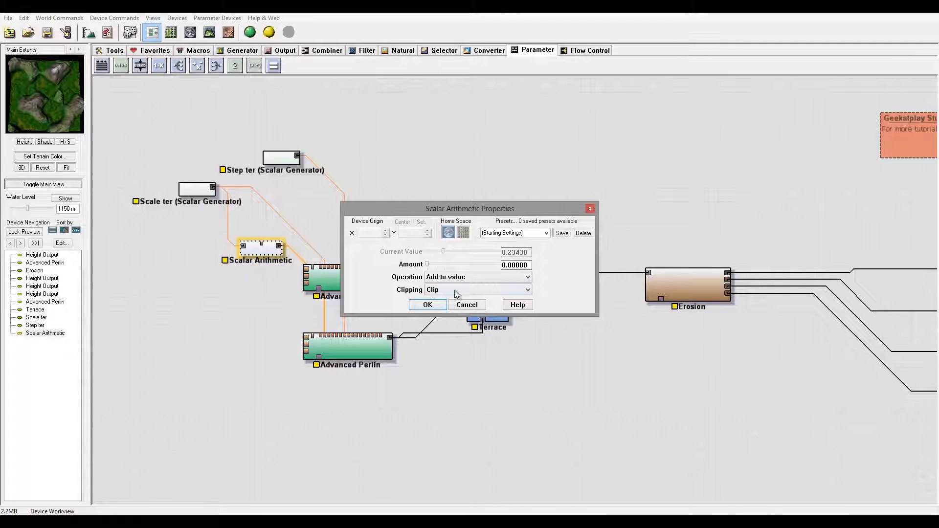
pyautogui.click(432, 266)
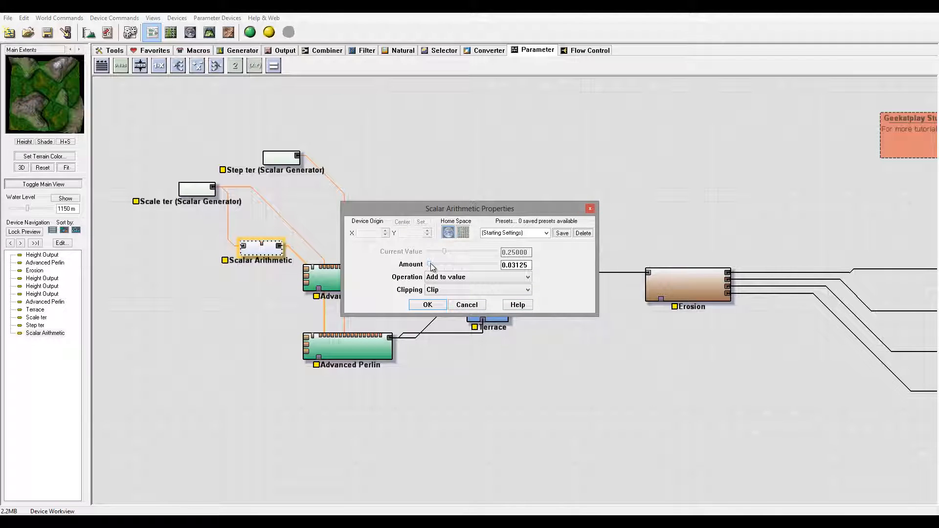
pyautogui.click(430, 267)
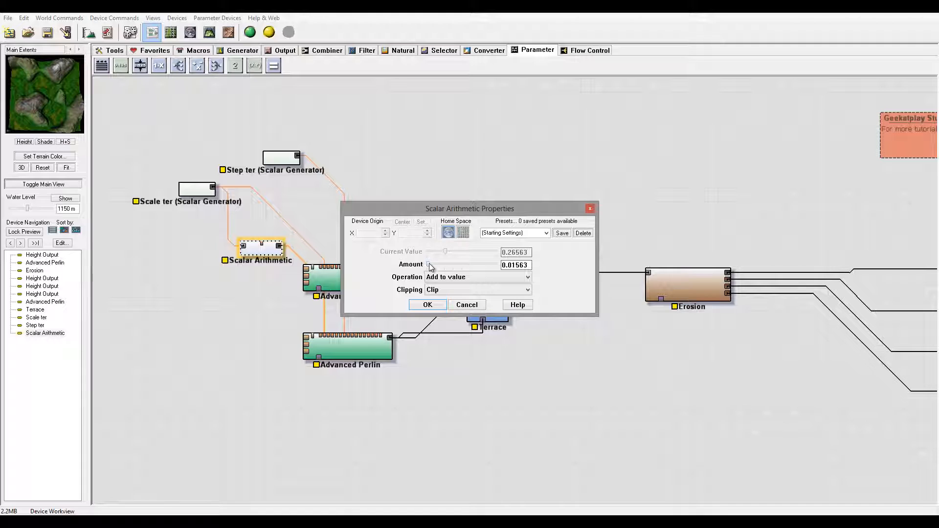
pyautogui.click(426, 305)
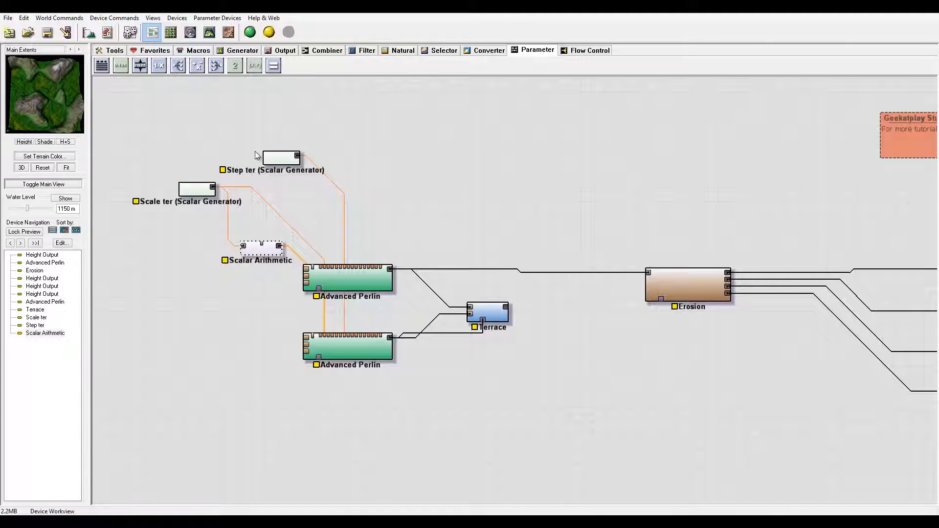
# Tidy the network: Step ter left of the lower Advanced Perlin, Scalar Arithmetic right of Scale ter, and Terrace closer to the generators.
pyautogui.moveTo(280, 157); pyautogui.dragTo(178, 334)
pyautogui.moveTo(261, 248); pyautogui.dragTo(296, 184)
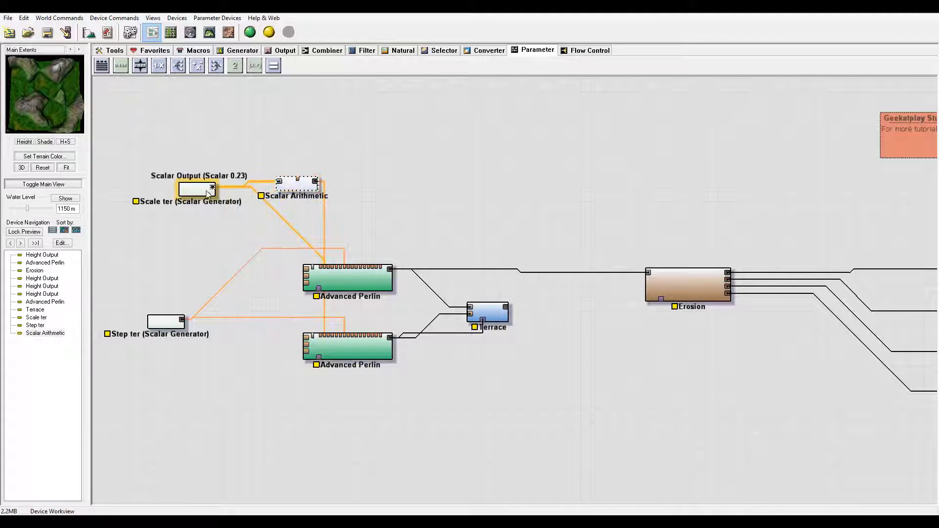
pyautogui.moveTo(208, 193); pyautogui.dragTo(204, 180)
pyautogui.moveTo(478, 323); pyautogui.dragTo(449, 313)
# Examine the terrain's terracing in the 3D view from several angles and return to the device network.
pyautogui.click(210, 34)
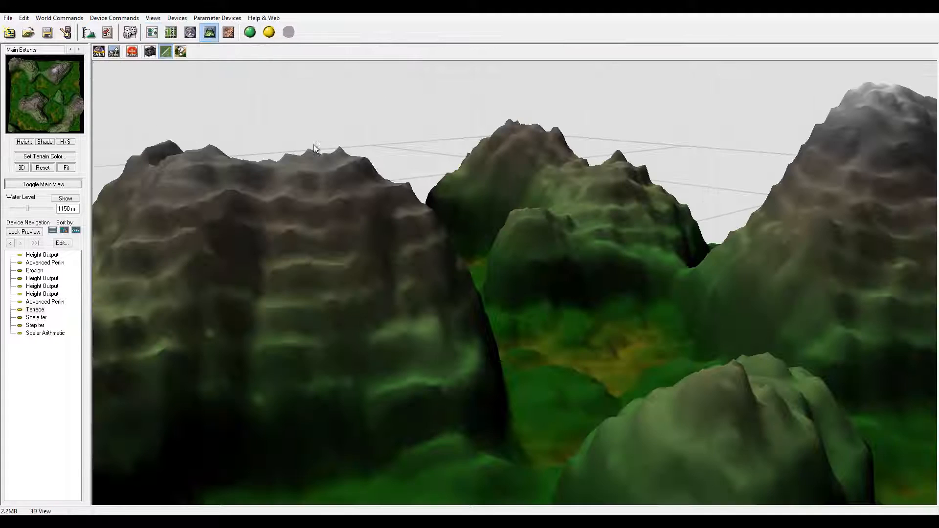
pyautogui.moveTo(543, 337); pyautogui.dragTo(592, 349)
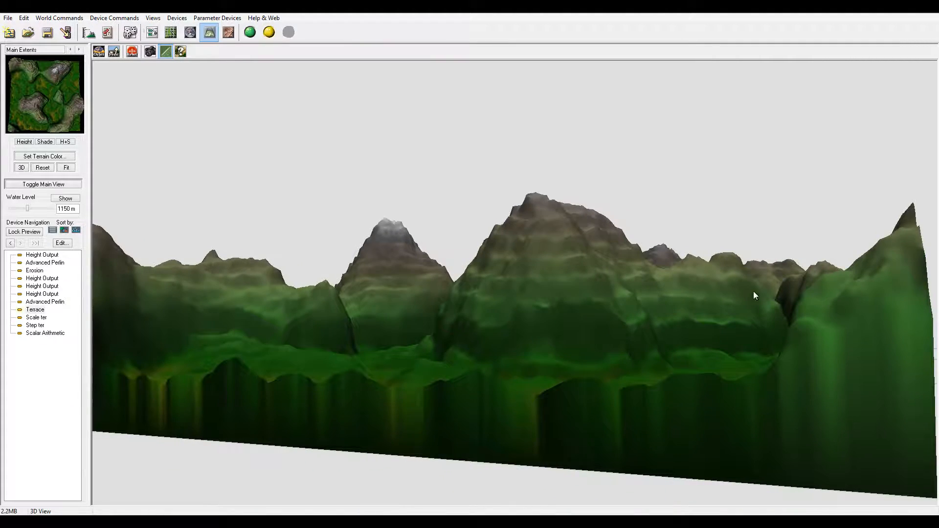
pyautogui.moveTo(754, 292); pyautogui.dragTo(683, 315)
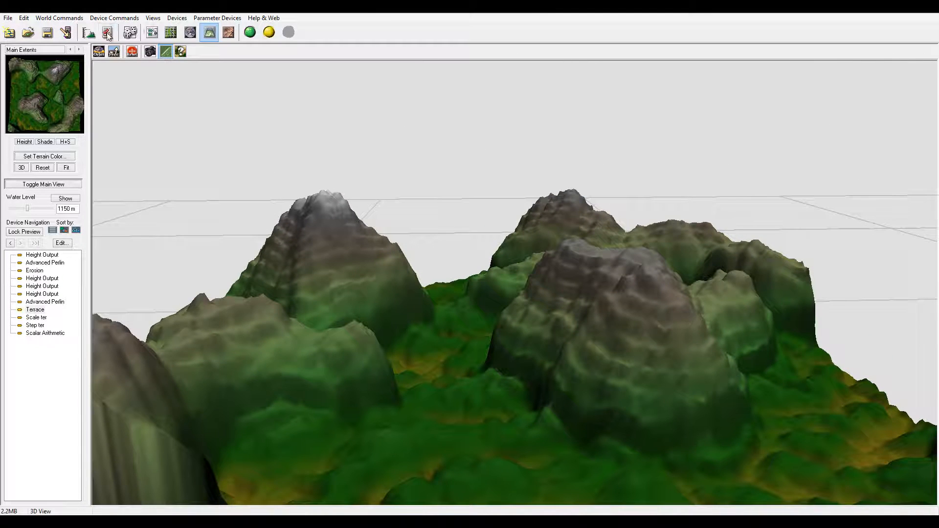
pyautogui.click(152, 33)
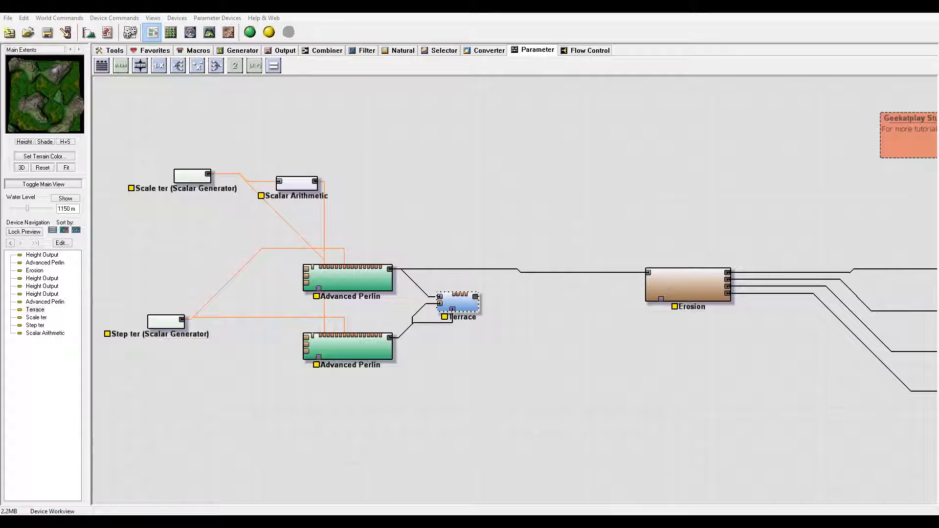
# Set Terrace to 34 terraces with a terrace shape of 0.91344 and adjust its layering.
pyautogui.doubleClick(458, 303)
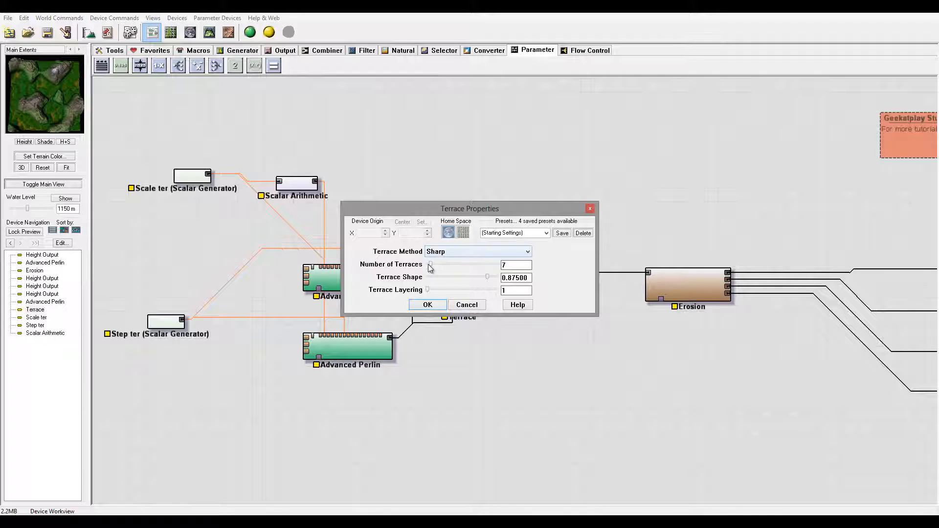
pyautogui.moveTo(429, 267); pyautogui.dragTo(442, 267)
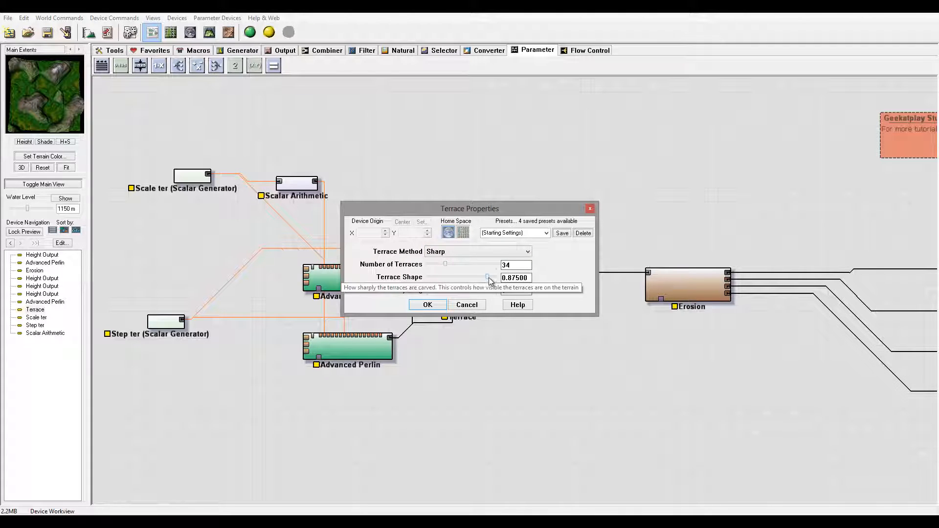
pyautogui.moveTo(489, 277); pyautogui.dragTo(491, 280)
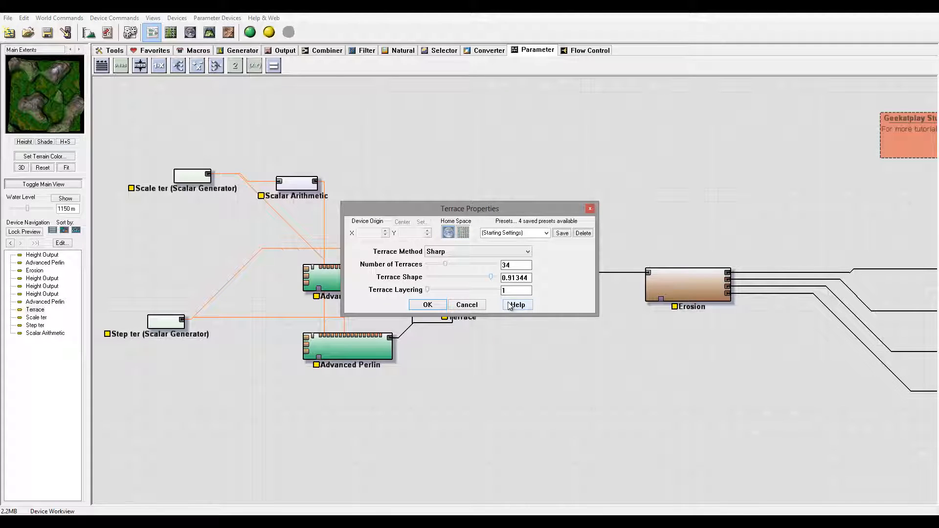
pyautogui.click(433, 289)
pyautogui.click(427, 304)
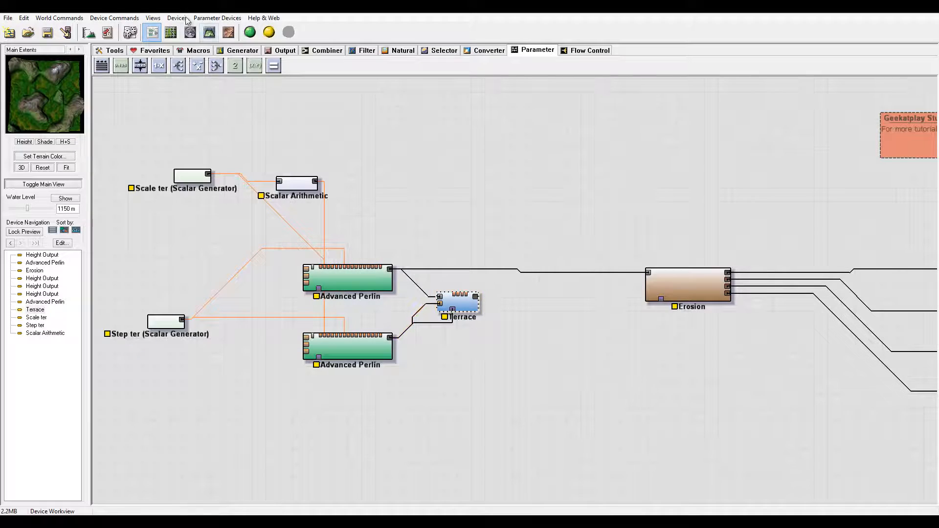
# Inspect the terrain with the new Terrace settings in 3D from several angles, return to the network and nudge Terrace slightly upward.
pyautogui.click(209, 33)
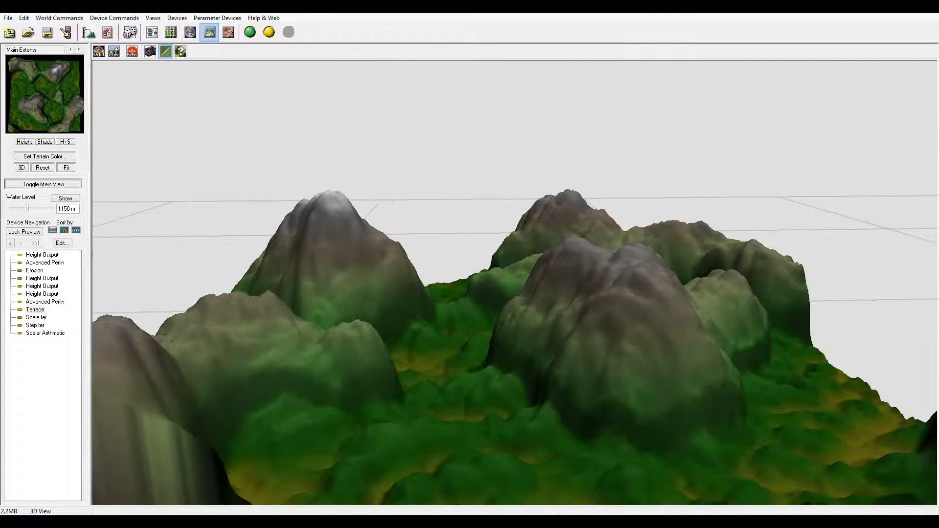
pyautogui.moveTo(609, 330); pyautogui.dragTo(276, 300)
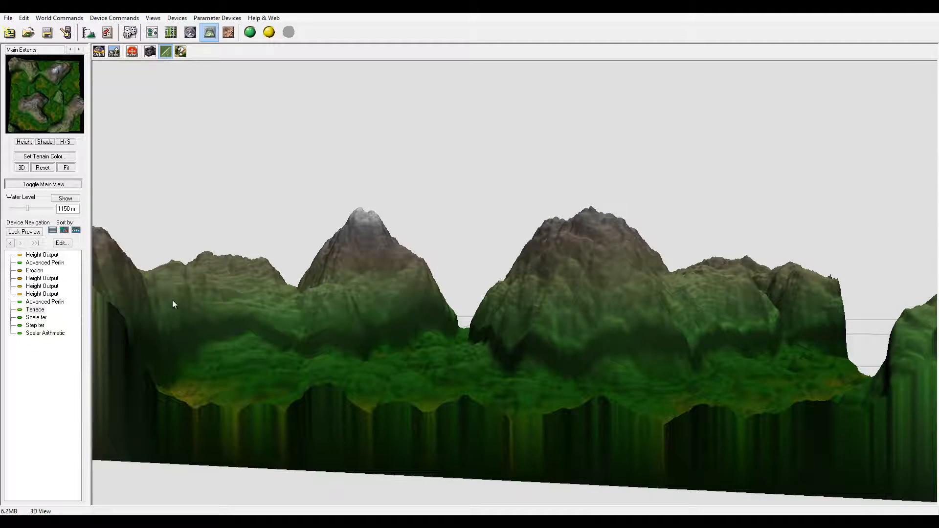
pyautogui.moveTo(172, 304); pyautogui.dragTo(202, 301)
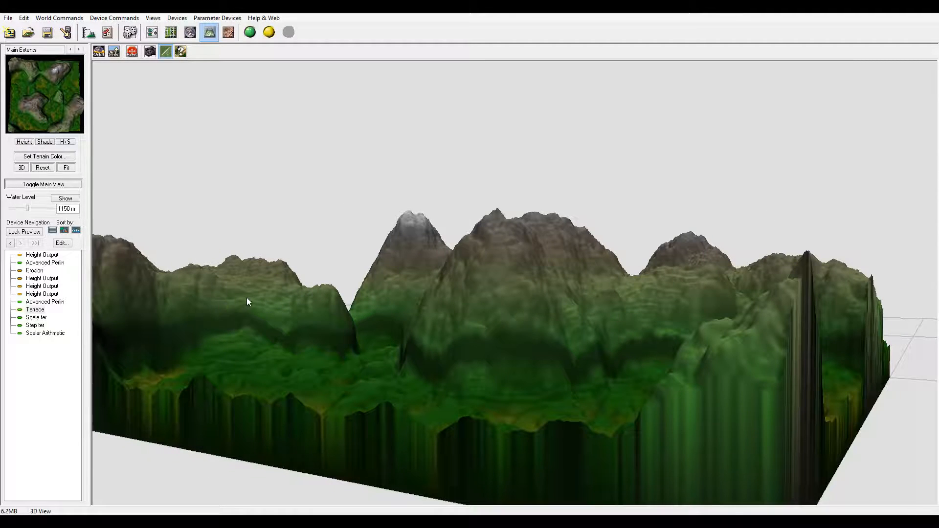
pyautogui.moveTo(301, 306); pyautogui.dragTo(384, 283)
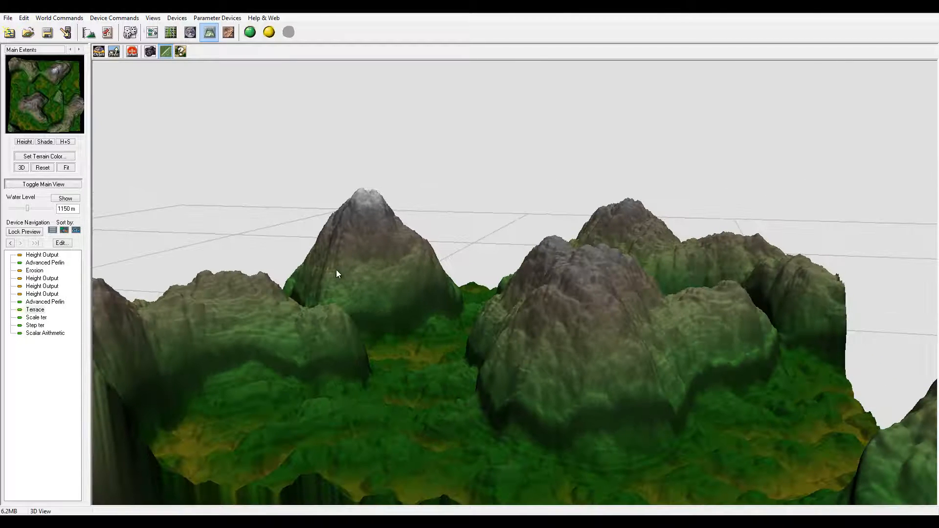
pyautogui.click(152, 32)
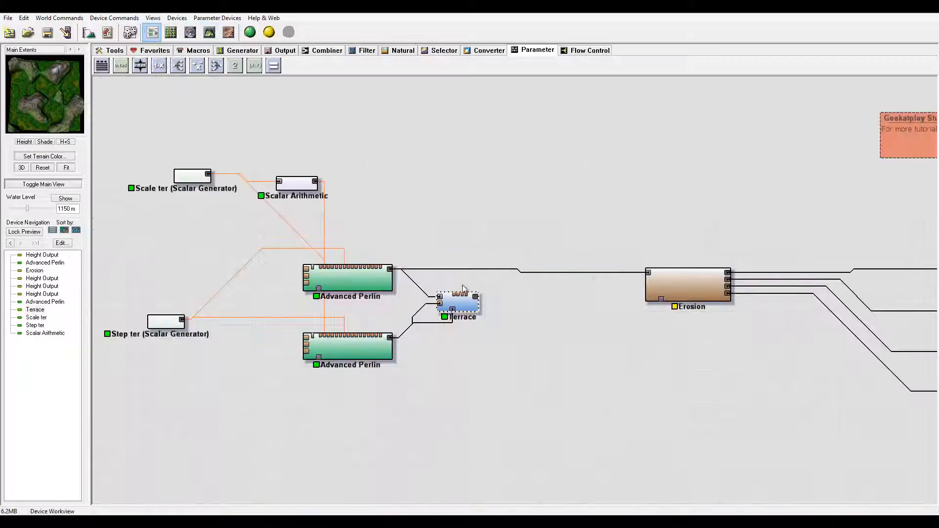
pyautogui.moveTo(472, 308); pyautogui.dragTo(472, 303)
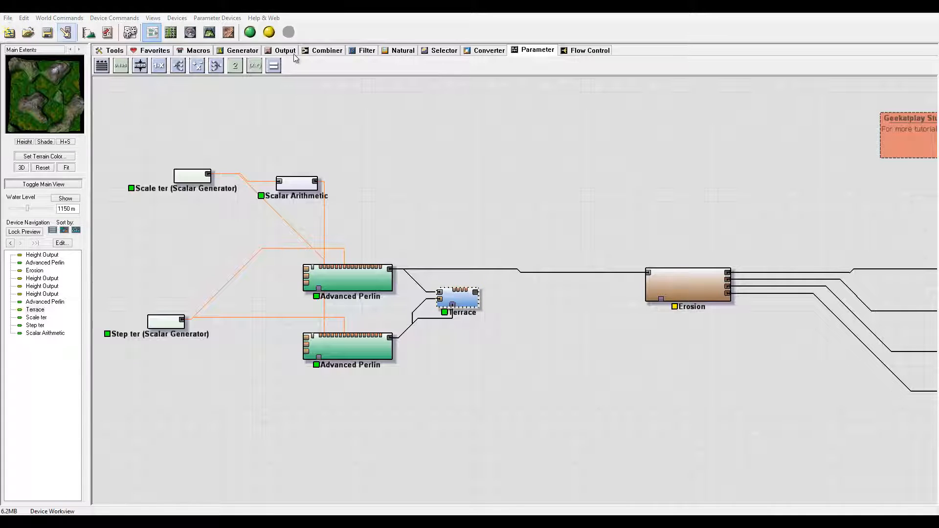
# Add a Clamp filter above Terrace and feed it from Terrace's primary output.
pyautogui.click(366, 51)
pyautogui.click(118, 69)
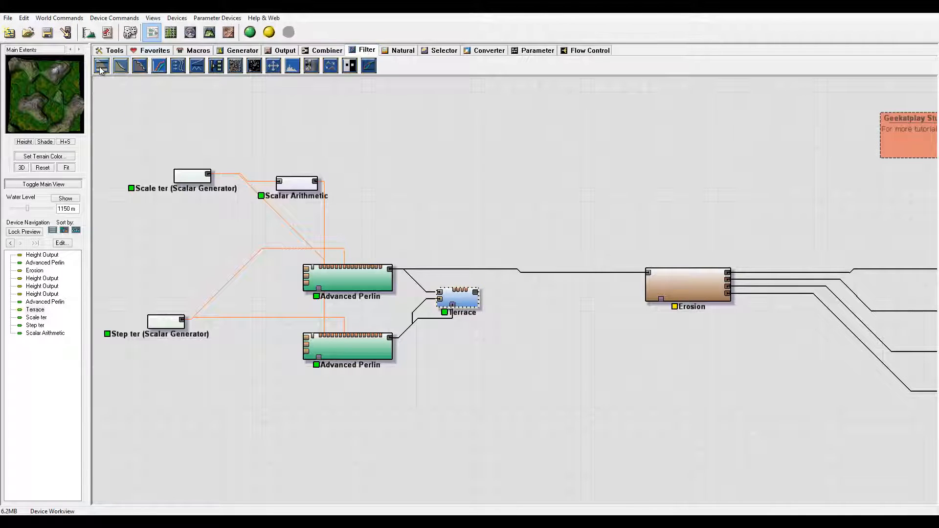
pyautogui.click(459, 234)
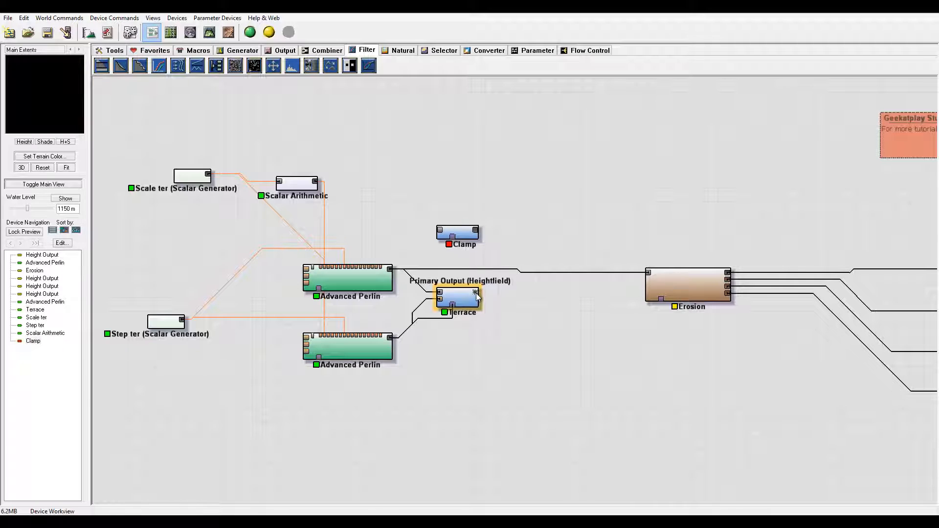
pyautogui.moveTo(476, 292); pyautogui.dragTo(473, 234)
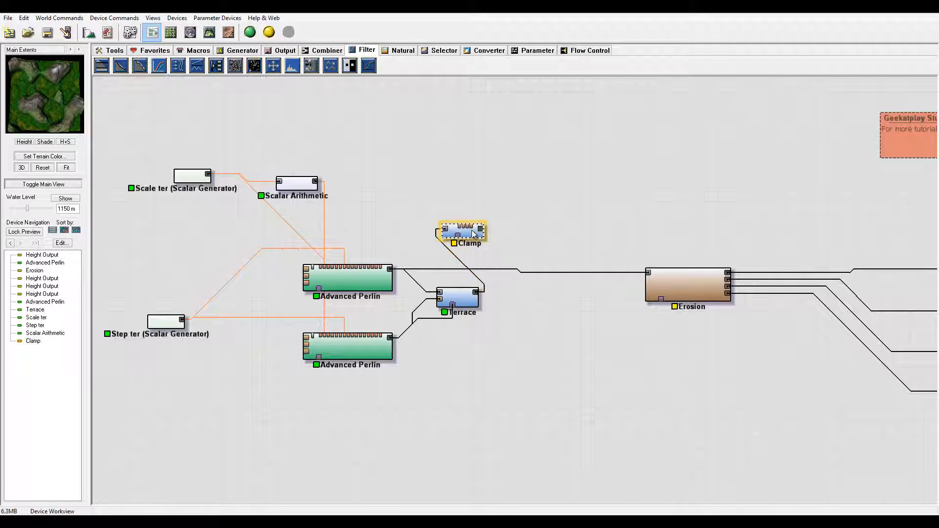
# Set Clamp to the Expand style with a height range from 288.75 m to 1548.75 m.
pyautogui.doubleClick(462, 234)
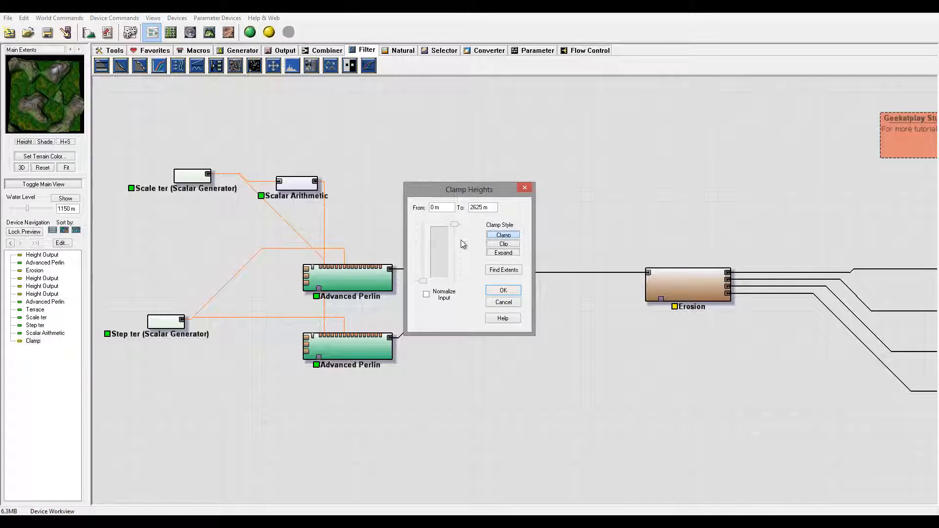
pyautogui.moveTo(454, 226); pyautogui.dragTo(455, 249)
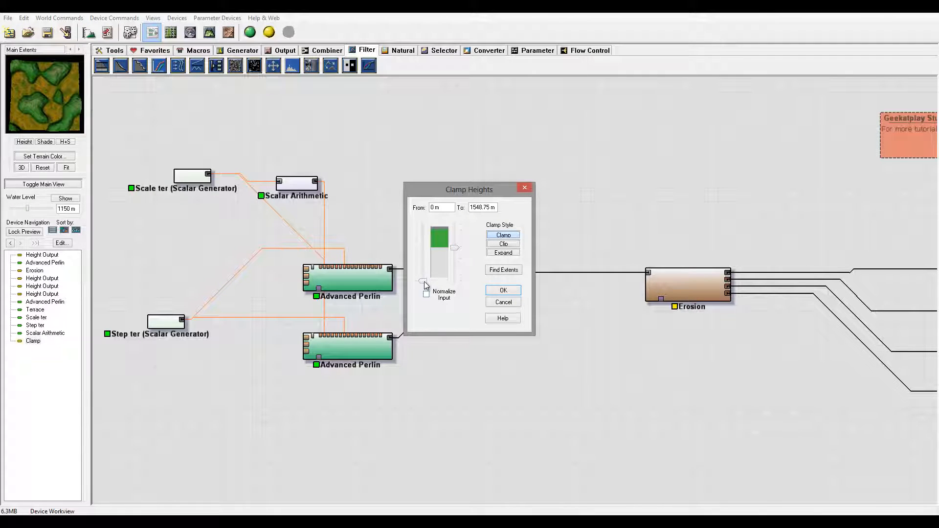
pyautogui.click(509, 255)
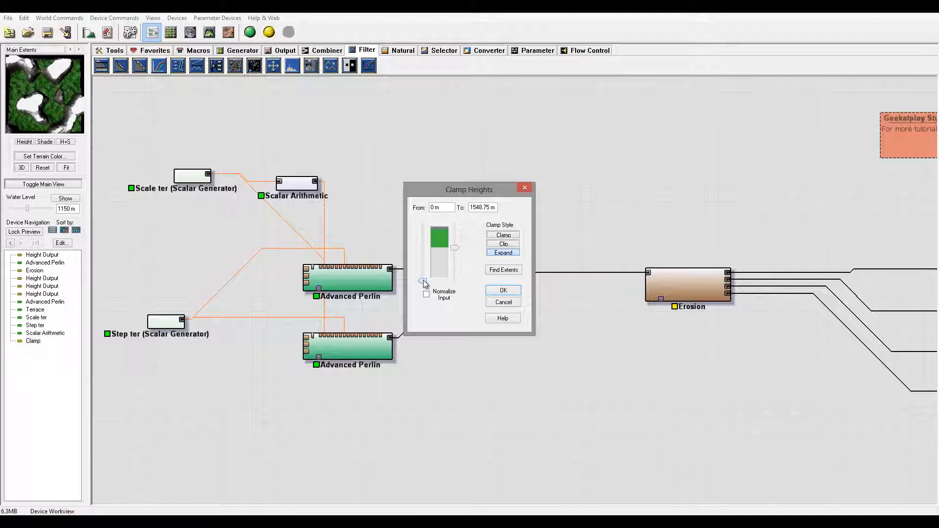
pyautogui.moveTo(423, 282); pyautogui.dragTo(425, 277)
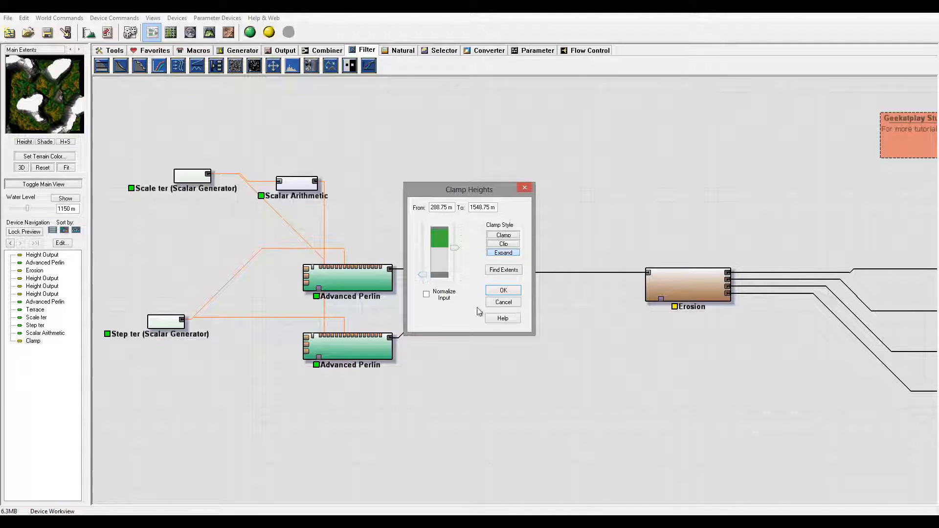
pyautogui.click(504, 291)
# Inspect the clamped terrain in the 3D view from several angles and return to the device network.
pyautogui.click(209, 33)
pyautogui.moveTo(436, 227); pyautogui.dragTo(521, 206)
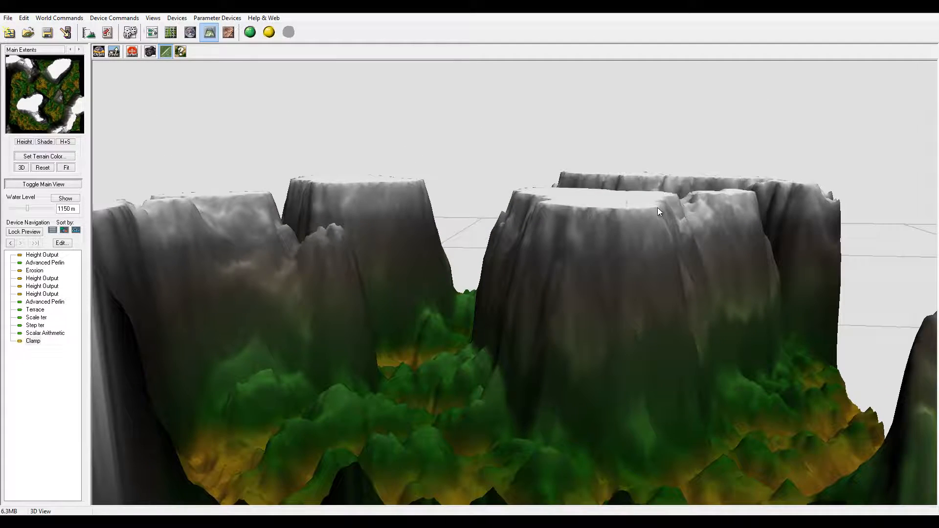
pyautogui.moveTo(659, 211); pyautogui.dragTo(615, 210)
pyautogui.moveTo(523, 204); pyautogui.dragTo(422, 214)
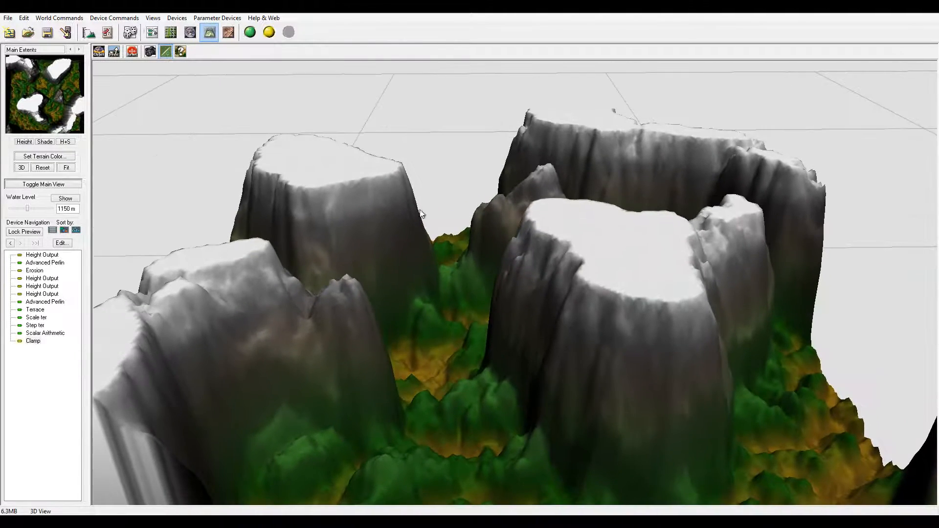
pyautogui.click(152, 33)
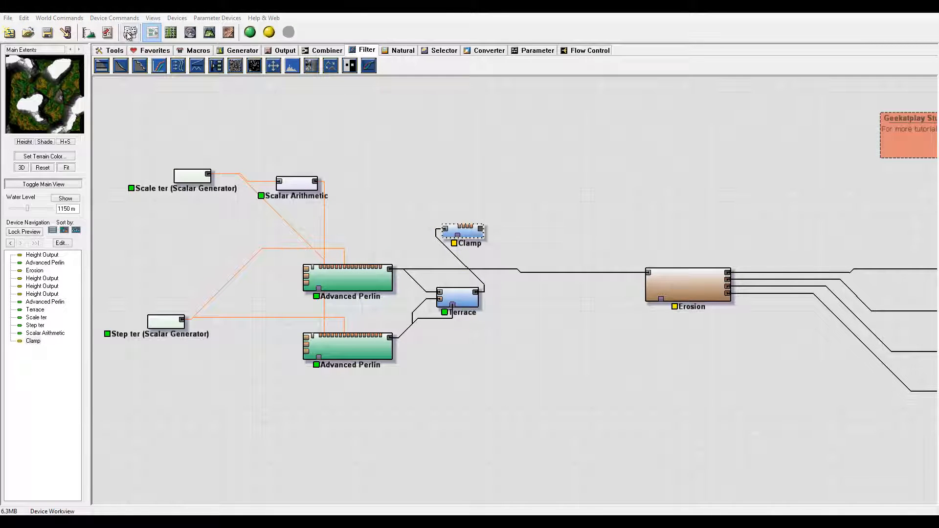
# Add a third Advanced Perlin generator above Clamp and connect Clamp's output to its shape guide and mask inputs.
pyautogui.click(254, 51)
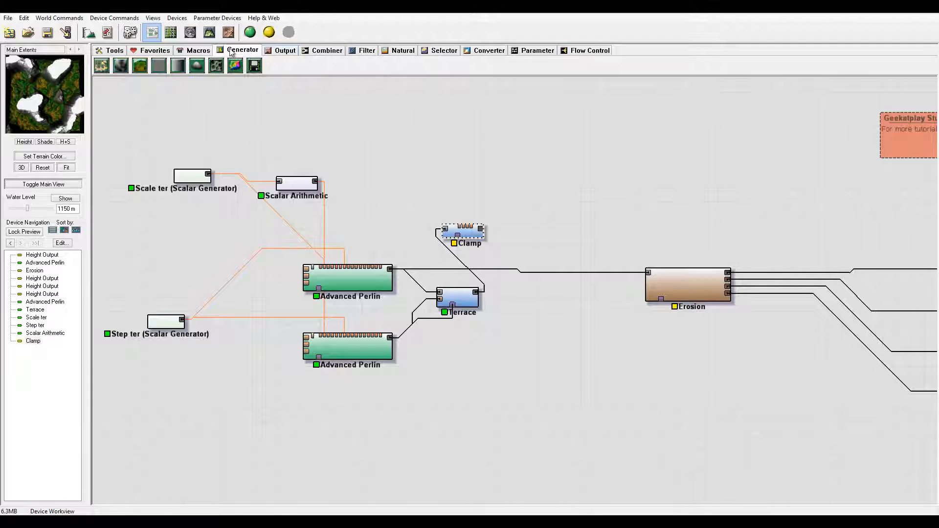
pyautogui.click(108, 64)
pyautogui.click(489, 193)
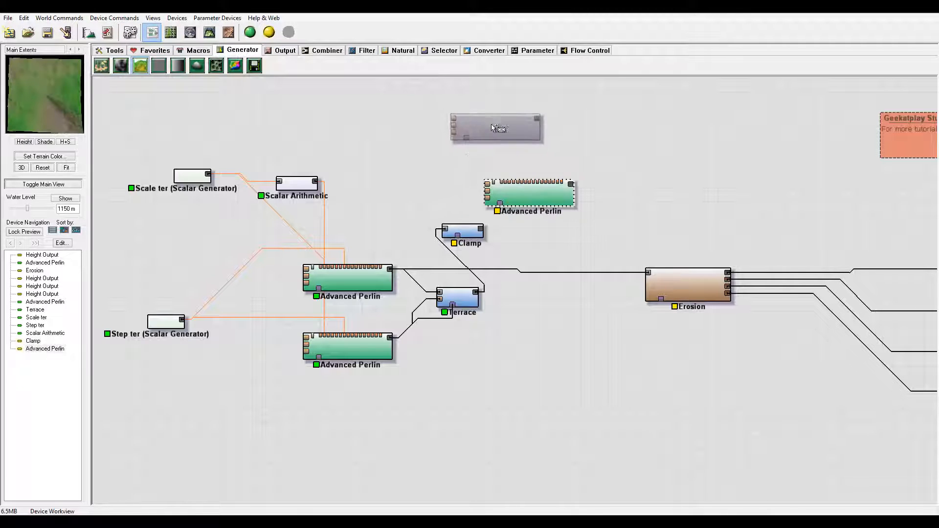
pyautogui.moveTo(462, 231); pyautogui.dragTo(487, 184)
pyautogui.moveTo(450, 221); pyautogui.dragTo(565, 194)
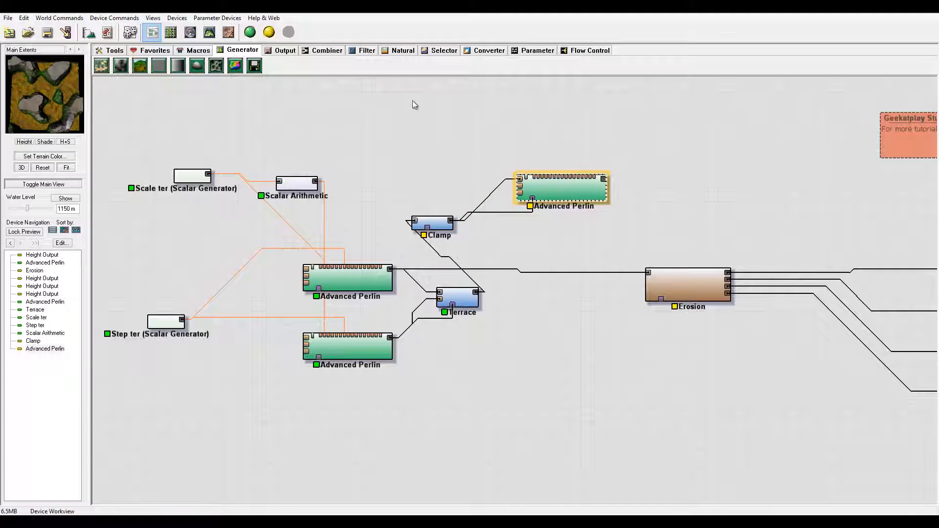
# Check the newly added Advanced Perlin's terrain in the 3D view and return to the device network.
pyautogui.click(209, 33)
pyautogui.moveTo(362, 172); pyautogui.dragTo(631, 299)
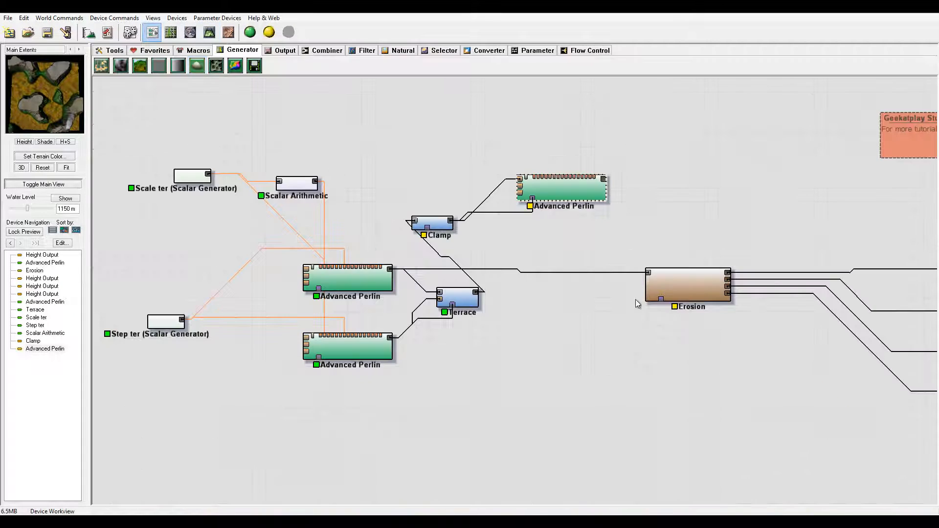
pyautogui.click(153, 33)
# Show the terrain preview in 3D while reviewing the upper Advanced Perlin's settings, and accept them without edits.
pyautogui.doubleClick(555, 210)
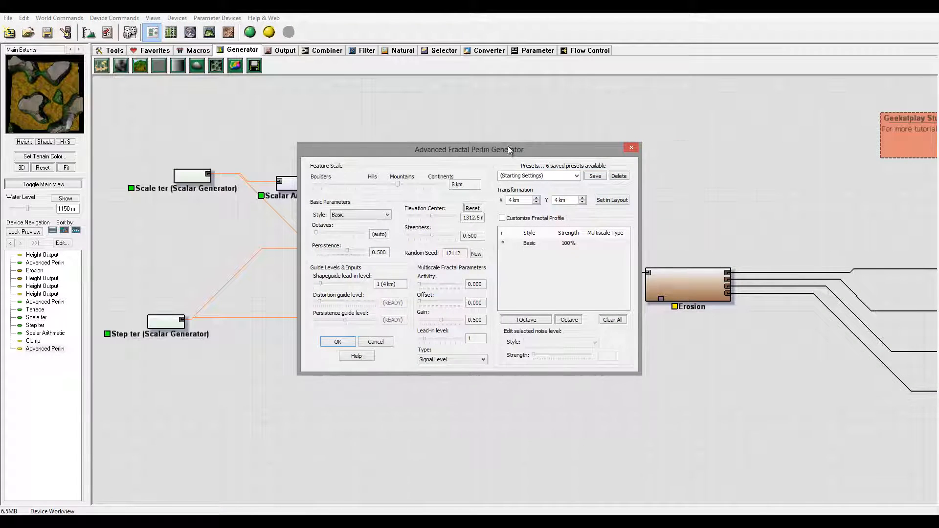
pyautogui.moveTo(554, 147); pyautogui.dragTo(636, 130)
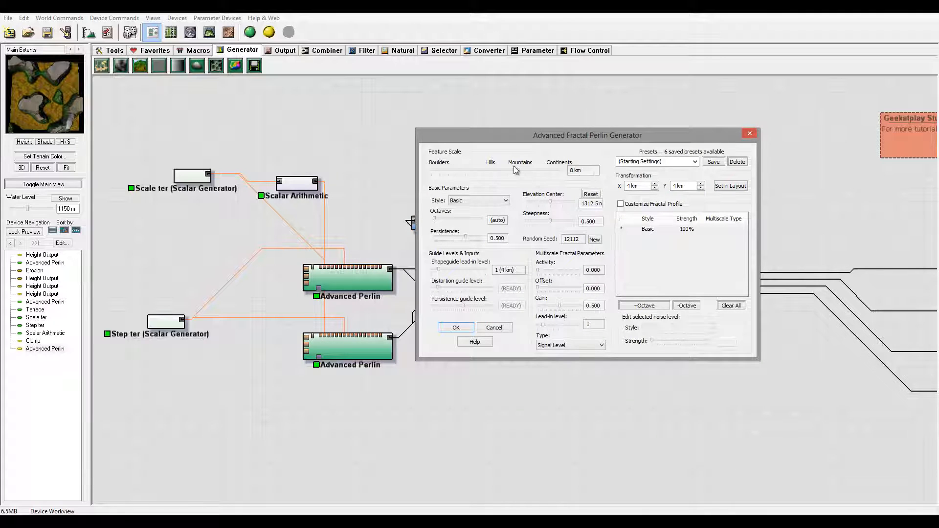
pyautogui.click(54, 113)
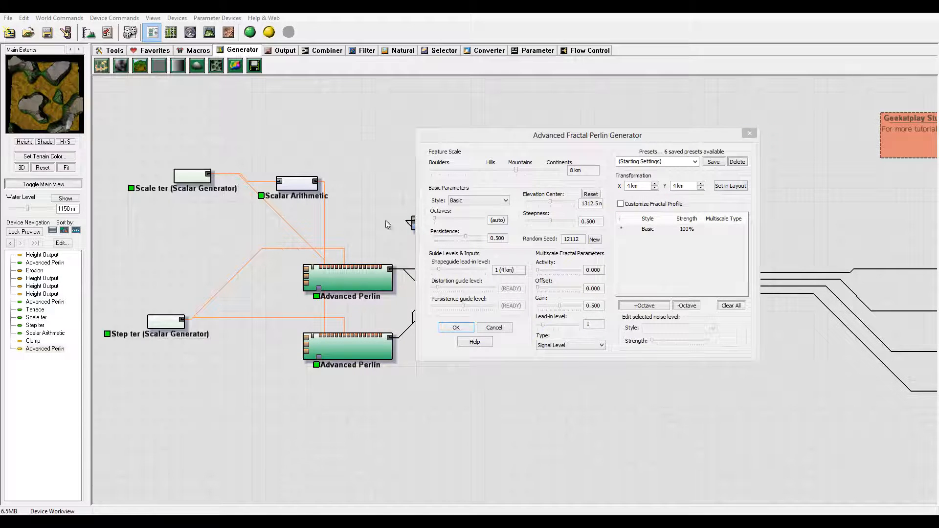
pyautogui.click(449, 327)
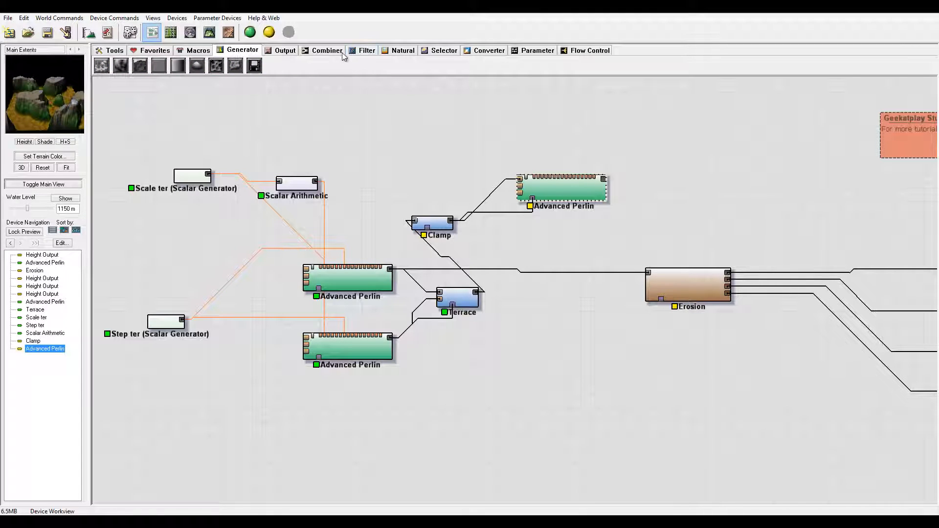
# Set the upper Advanced Perlin's feature scale to 29.3441 km, elevation center to 984.375 and steepness to 0.594.
pyautogui.doubleClick(598, 197)
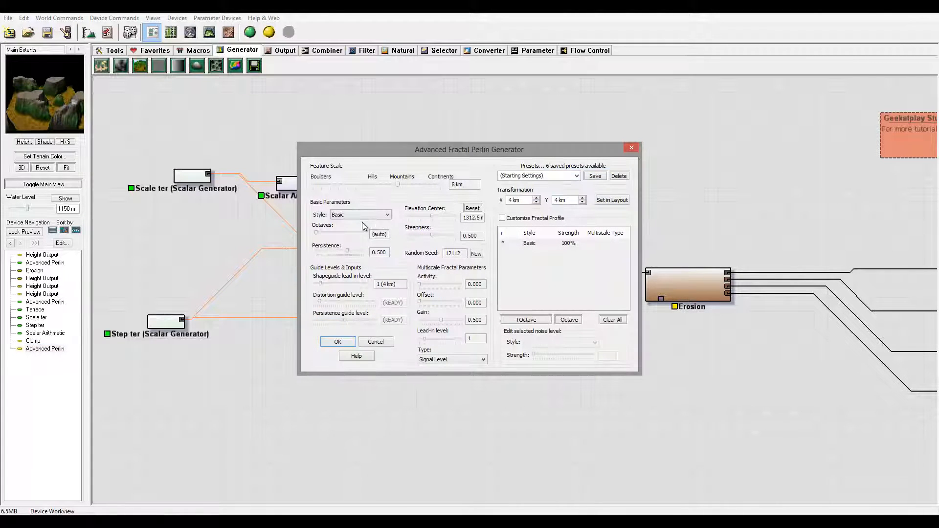
pyautogui.moveTo(410, 189)
pyautogui.mouseDown()
pyautogui.moveTo(418, 188)
pyautogui.moveTo(401, 188)
pyautogui.moveTo(414, 187)
pyautogui.mouseUp()
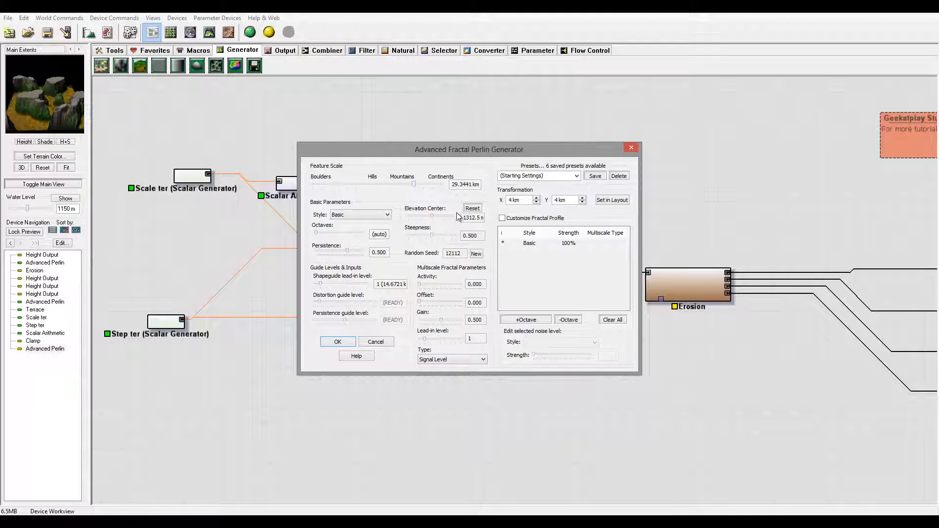
pyautogui.moveTo(433, 216); pyautogui.dragTo(426, 216)
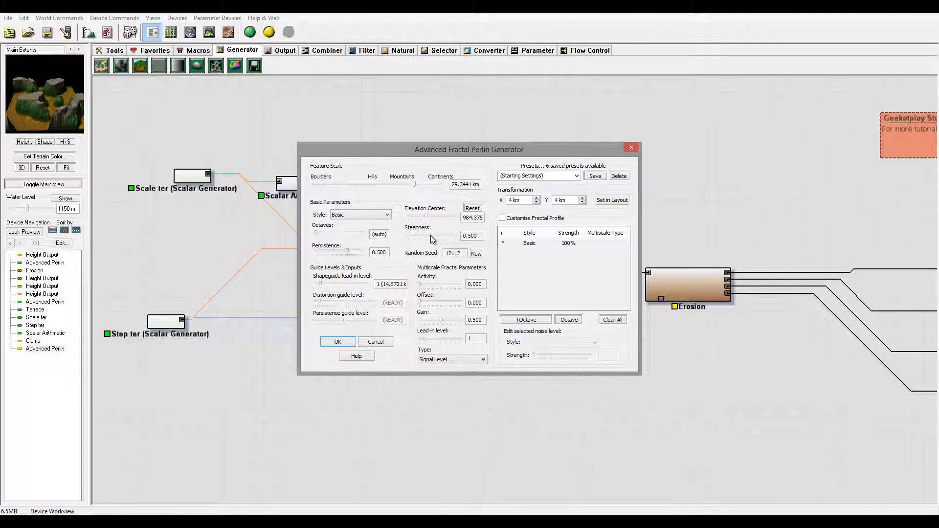
pyautogui.moveTo(432, 239); pyautogui.dragTo(436, 235)
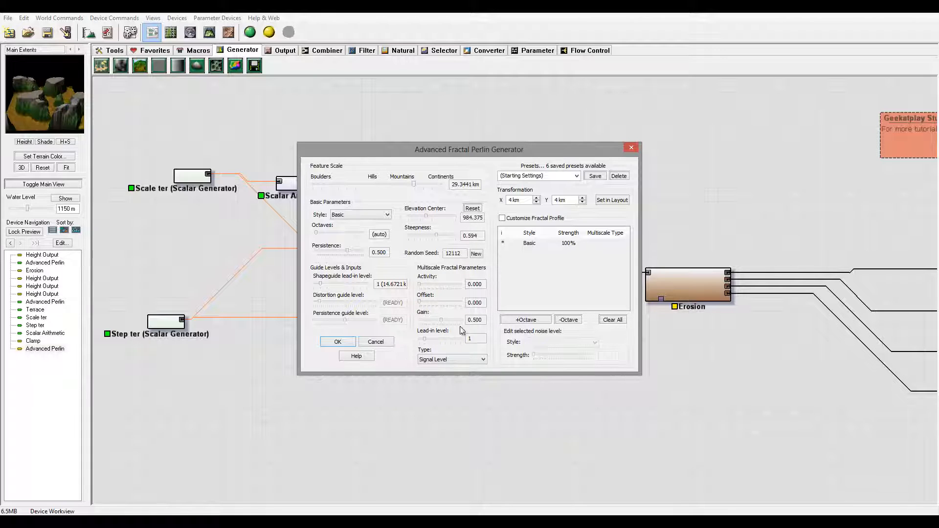
pyautogui.click(337, 341)
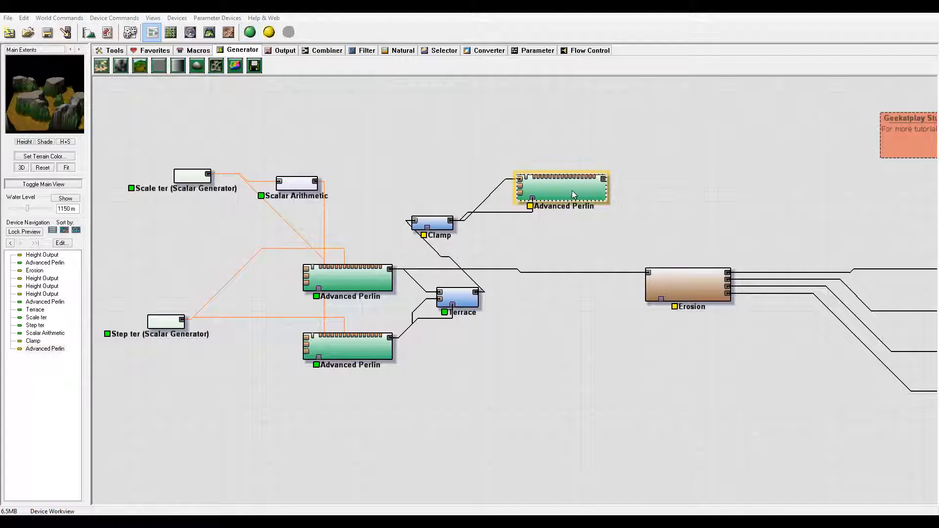
# Move Erosion closer to the Height Outputs and connect its input to the upper Advanced Perlin instead of the middle one.
pyautogui.moveTo(540, 246); pyautogui.dragTo(502, 244)
pyautogui.moveTo(638, 292); pyautogui.dragTo(798, 269)
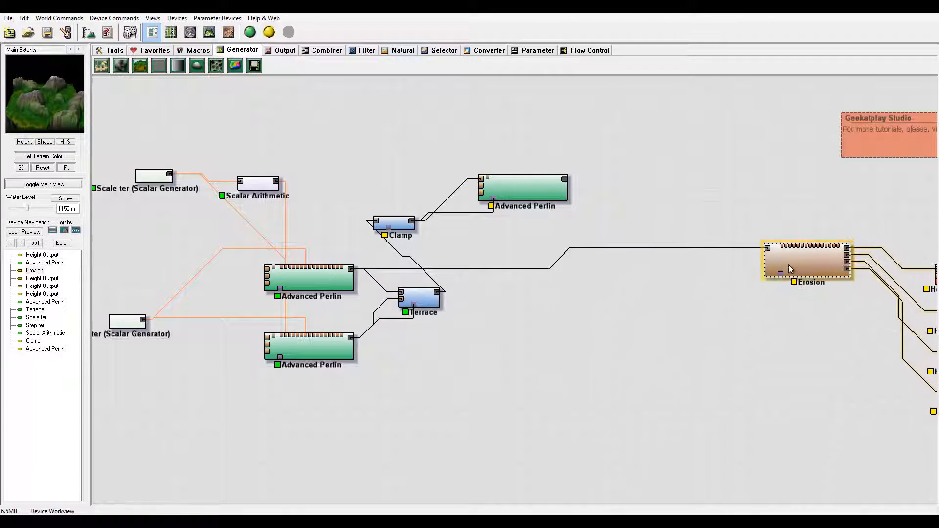
pyautogui.moveTo(604, 275); pyautogui.dragTo(532, 274)
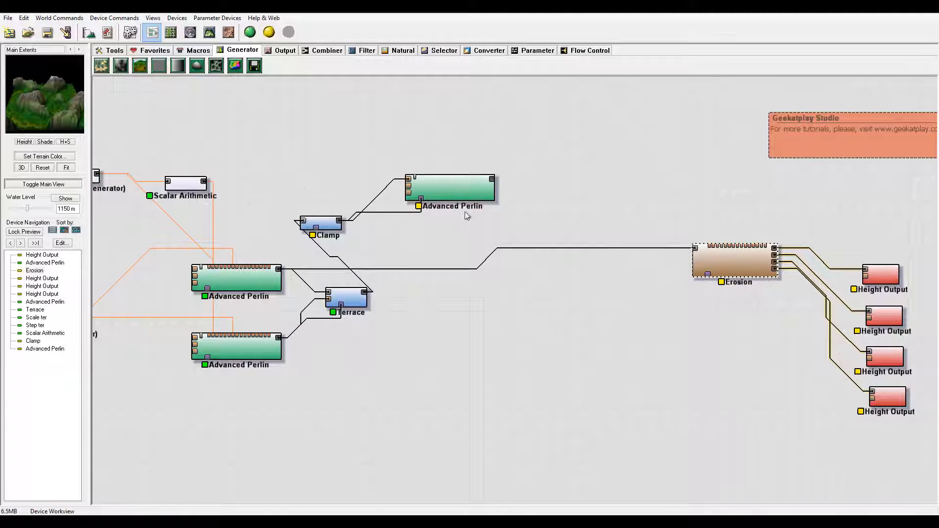
pyautogui.click(451, 183)
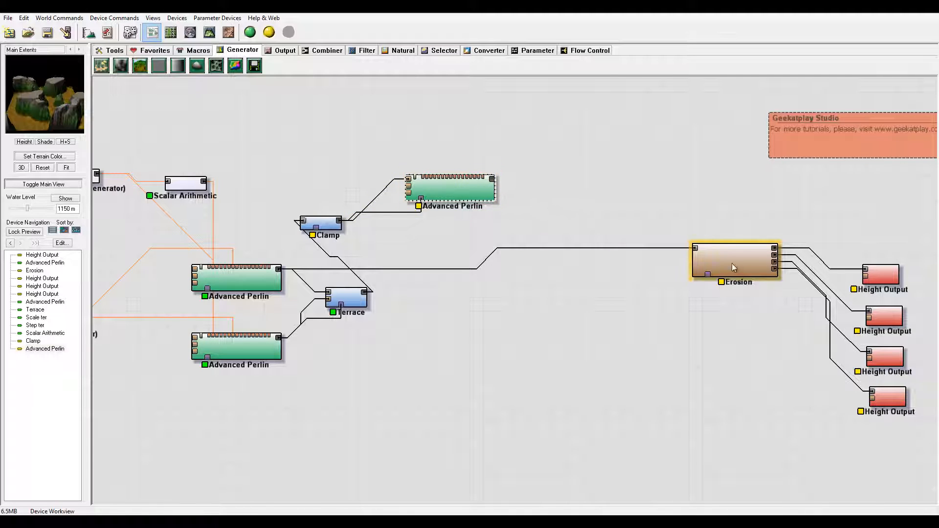
pyautogui.moveTo(693, 248); pyautogui.dragTo(492, 179)
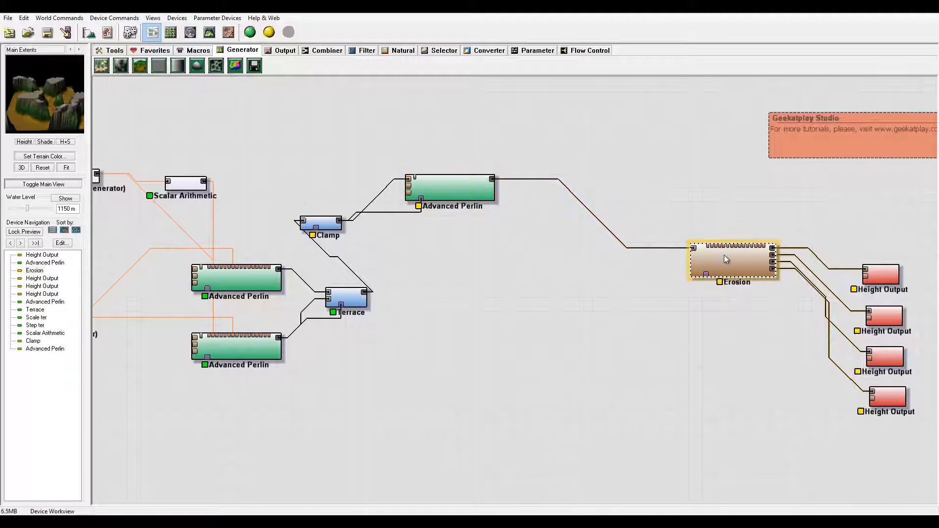
pyautogui.moveTo(732, 260); pyautogui.dragTo(710, 246)
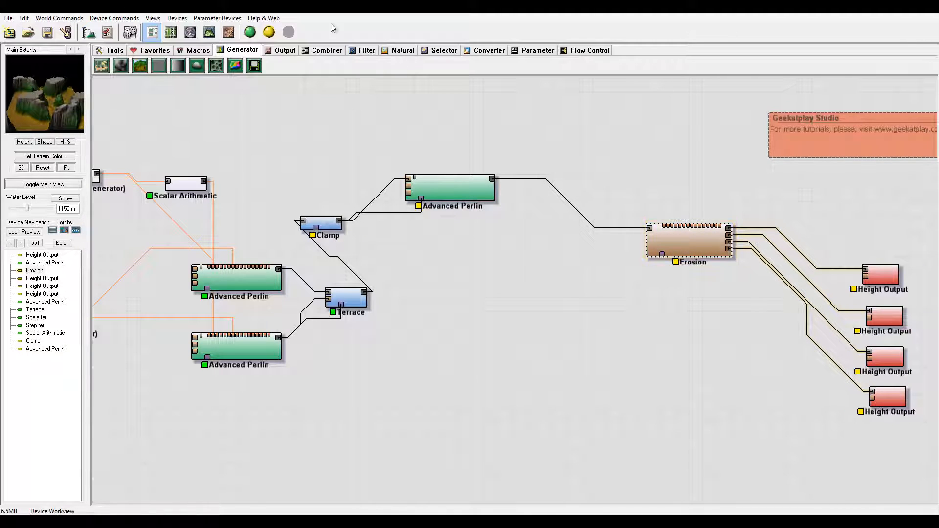
# Add an Inverter filter below the upper Advanced Perlin, feed it from that generator's output, and check the inverted terrain in the preview.
pyautogui.click(355, 50)
pyautogui.click(465, 192)
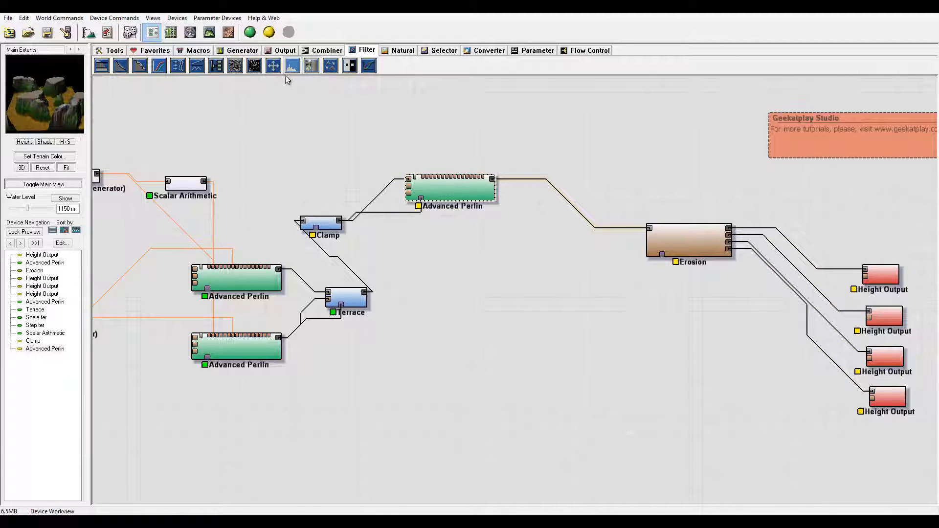
pyautogui.click(330, 65)
pyautogui.click(561, 293)
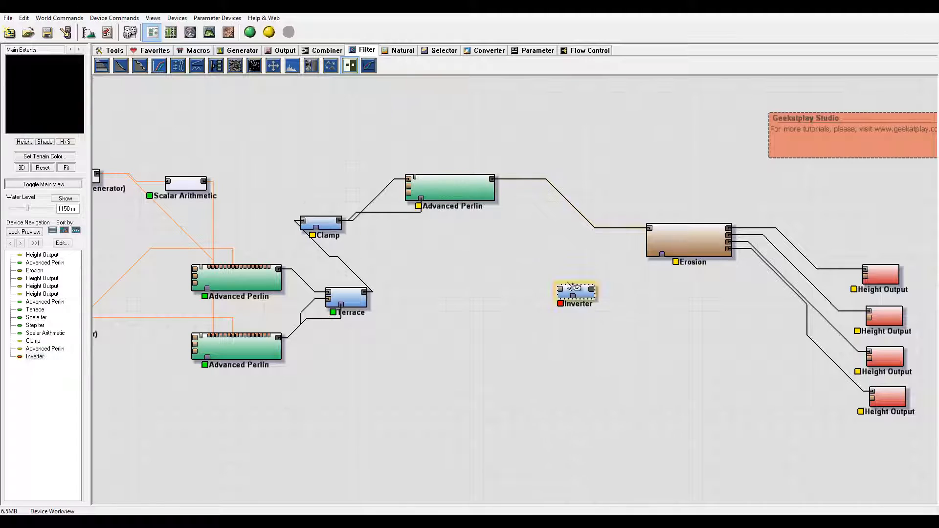
pyautogui.moveTo(561, 293); pyautogui.dragTo(492, 179)
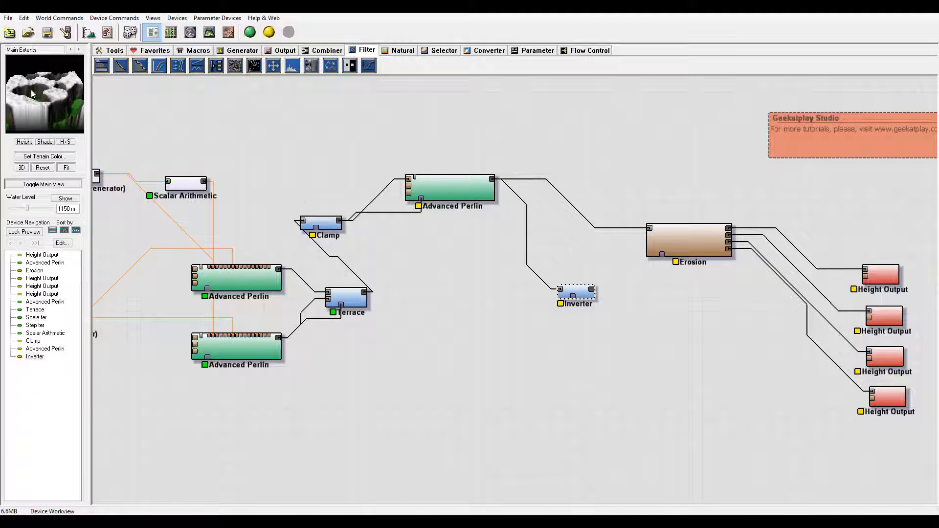
pyautogui.moveTo(31, 90)
pyautogui.mouseDown()
pyautogui.moveTo(48, 114)
pyautogui.moveTo(50, 99)
pyautogui.moveTo(30, 89)
pyautogui.moveTo(52, 92)
pyautogui.moveTo(54, 103)
pyautogui.moveTo(44, 95)
pyautogui.mouseUp()
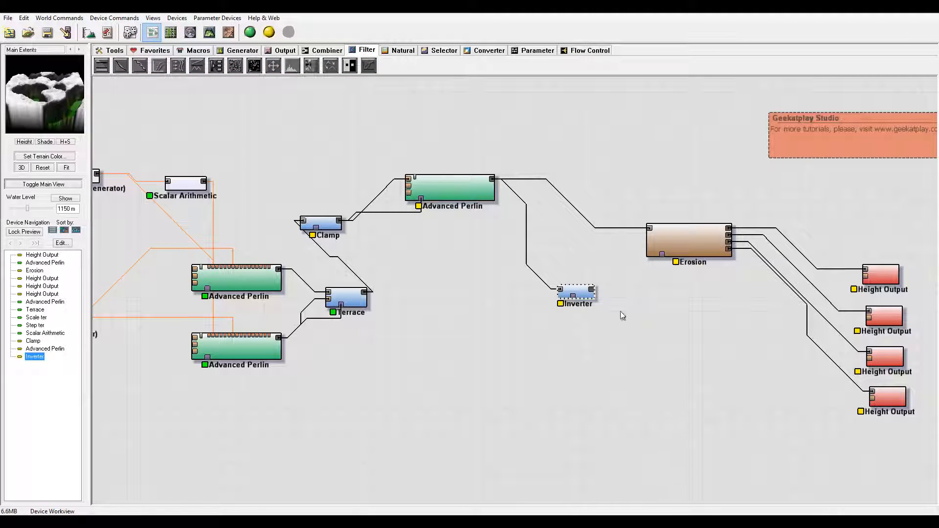
pyautogui.moveTo(575, 289); pyautogui.dragTo(529, 296)
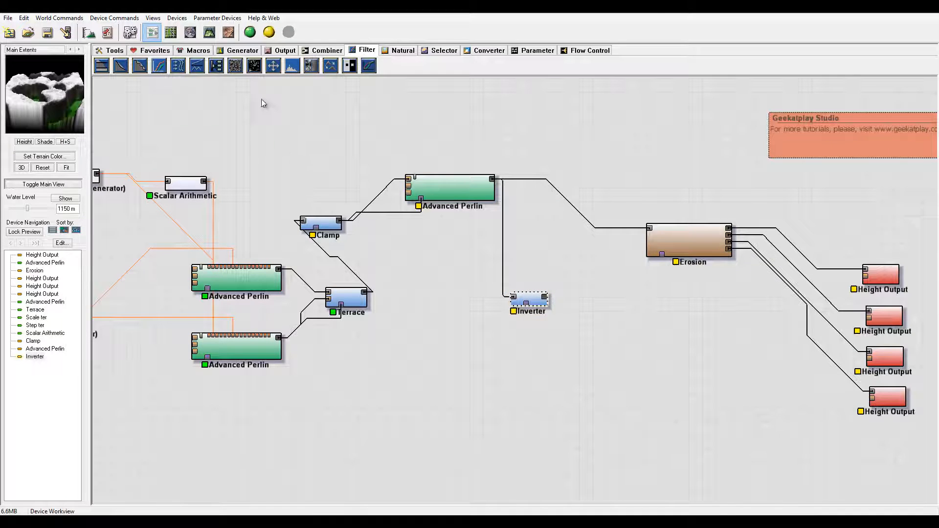
# Add a Terrace after the Inverter with 9 terraces and a terrace shape of 0.13250, and connect its output to Erosion's mask input.
pyautogui.moveTo(139, 66); pyautogui.dragTo(571, 299)
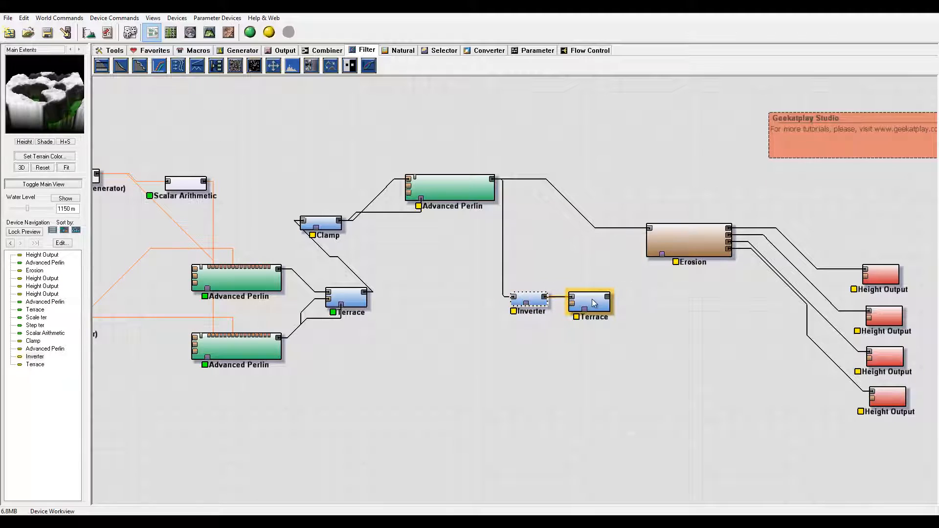
pyautogui.doubleClick(591, 303)
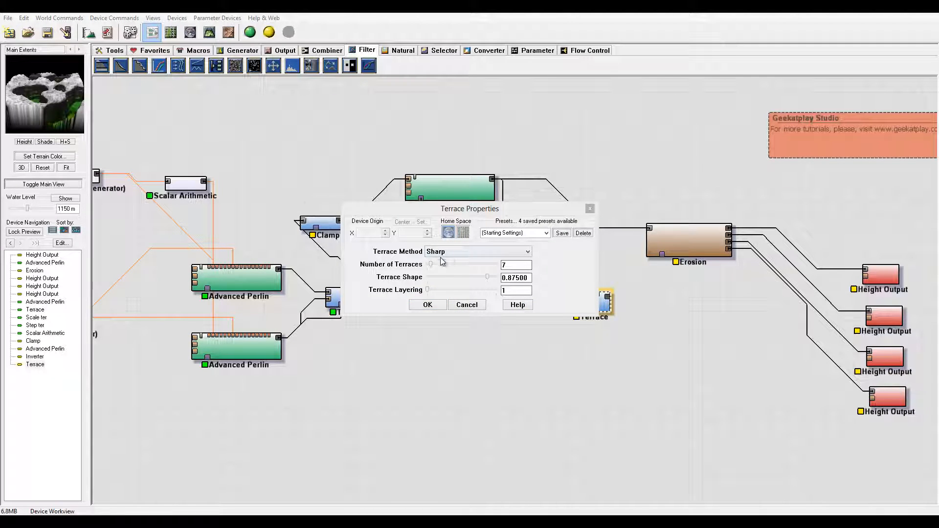
pyautogui.moveTo(429, 264); pyautogui.dragTo(434, 264)
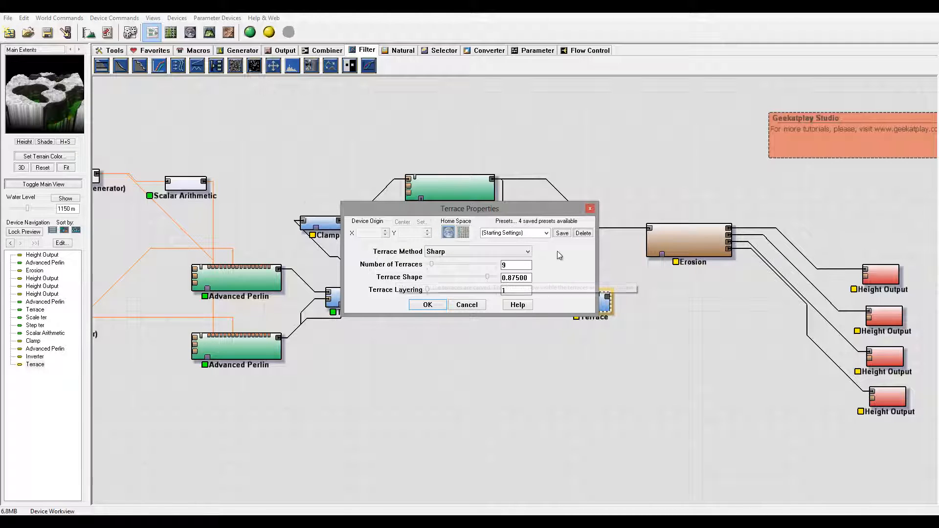
pyautogui.moveTo(484, 281); pyautogui.dragTo(436, 280)
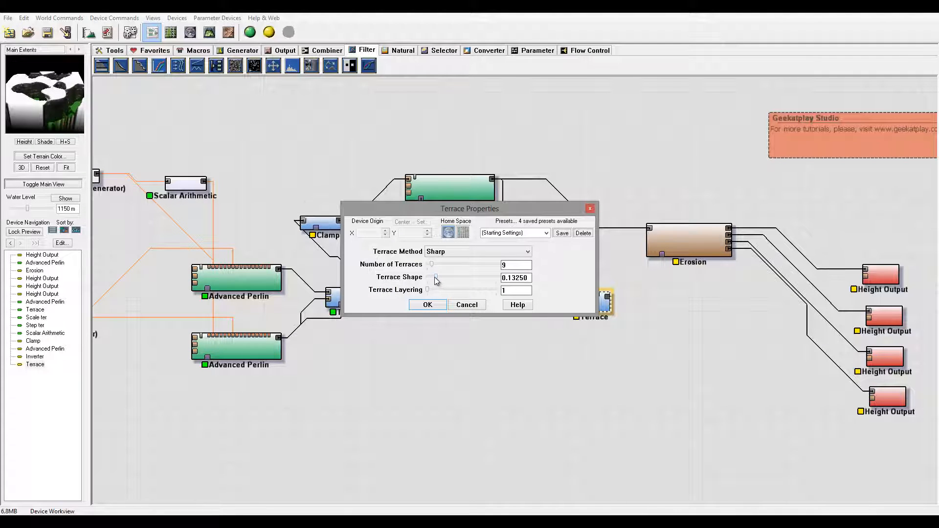
pyautogui.click(427, 305)
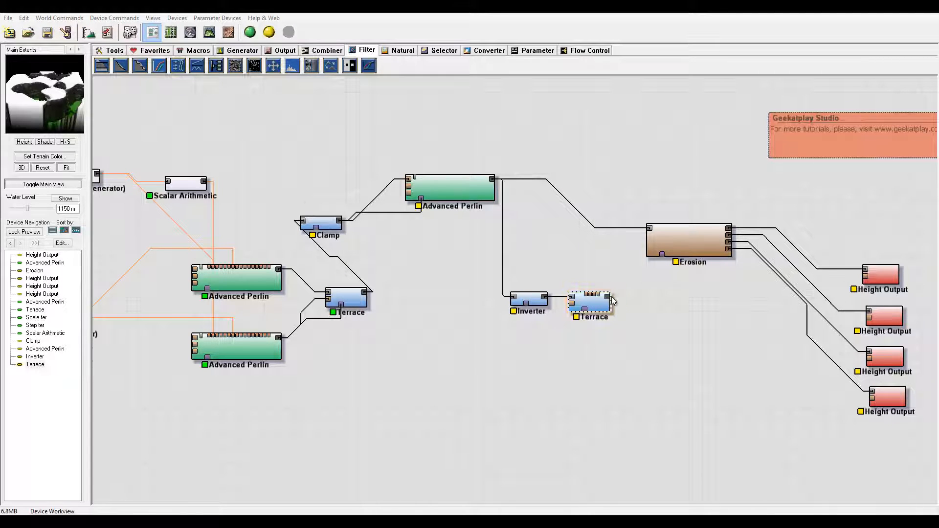
pyautogui.moveTo(609, 297); pyautogui.dragTo(699, 231)
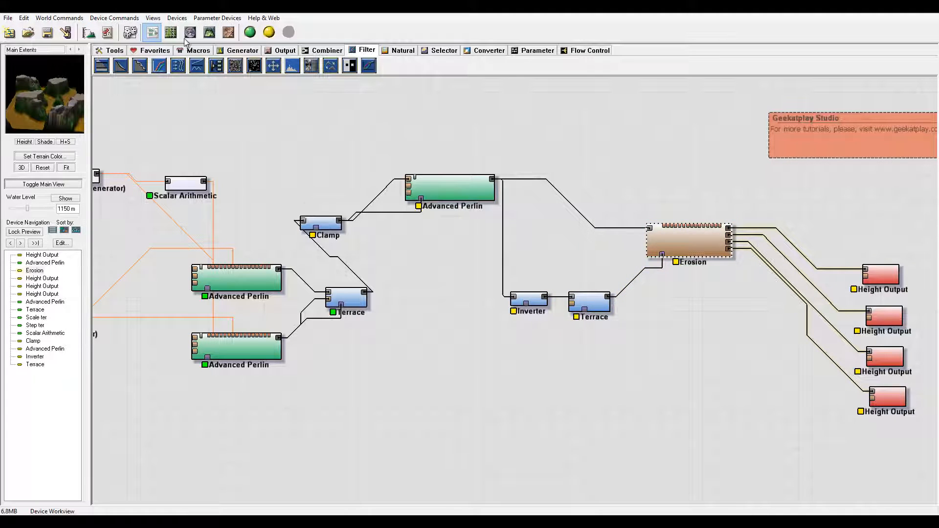
# Examine the masked erosion on the plateau walls and valley floor in the 3D view from several angles.
pyautogui.click(209, 33)
pyautogui.scroll(3, 591, 313)
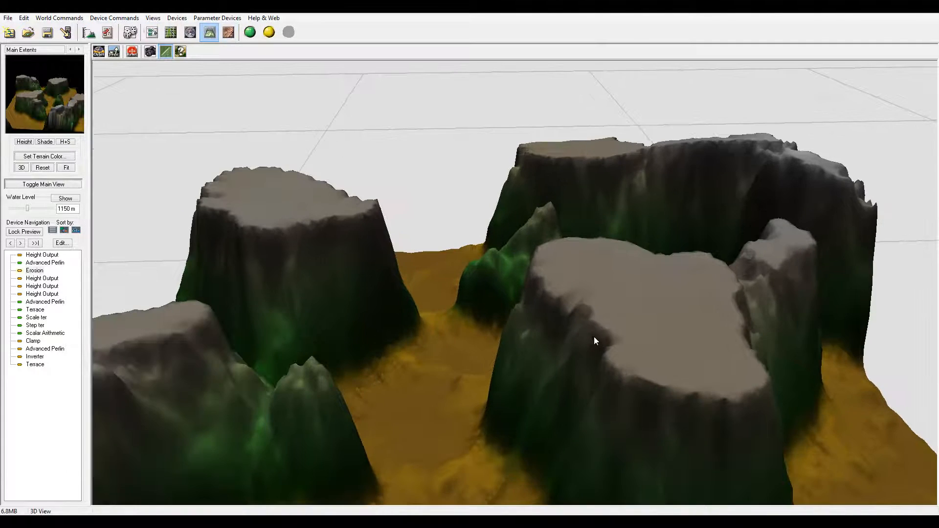
pyautogui.moveTo(590, 287); pyautogui.dragTo(555, 398)
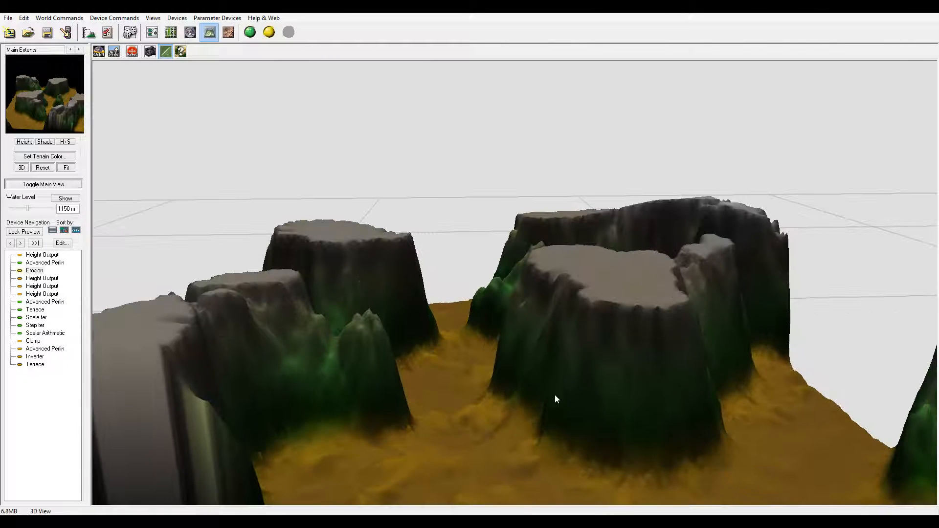
pyautogui.moveTo(597, 459); pyautogui.dragTo(535, 400)
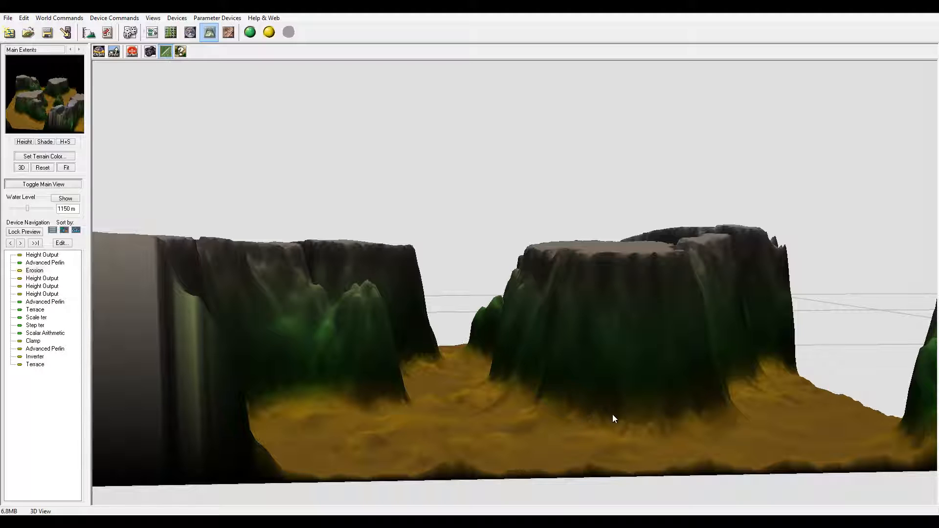
pyautogui.moveTo(666, 422); pyautogui.dragTo(630, 424)
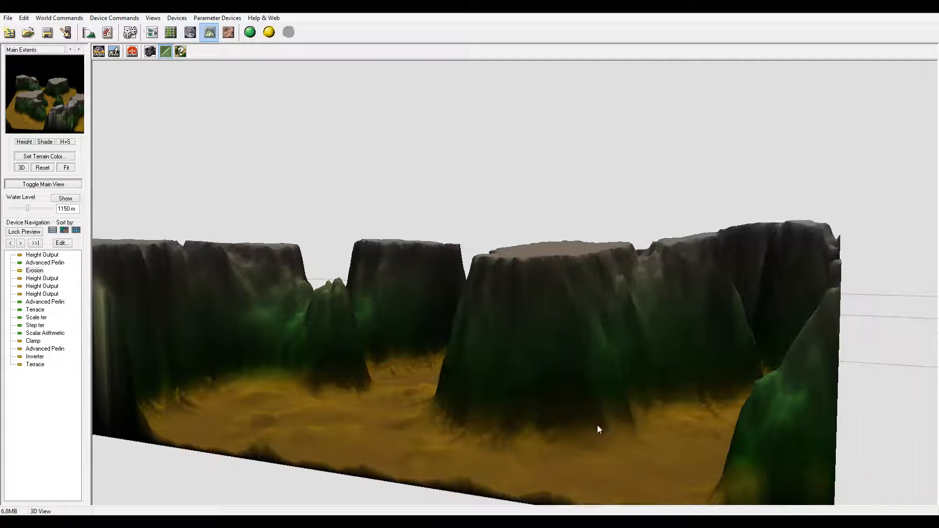
pyautogui.moveTo(397, 394); pyautogui.dragTo(259, 367)
pyautogui.moveTo(383, 434); pyautogui.dragTo(379, 412)
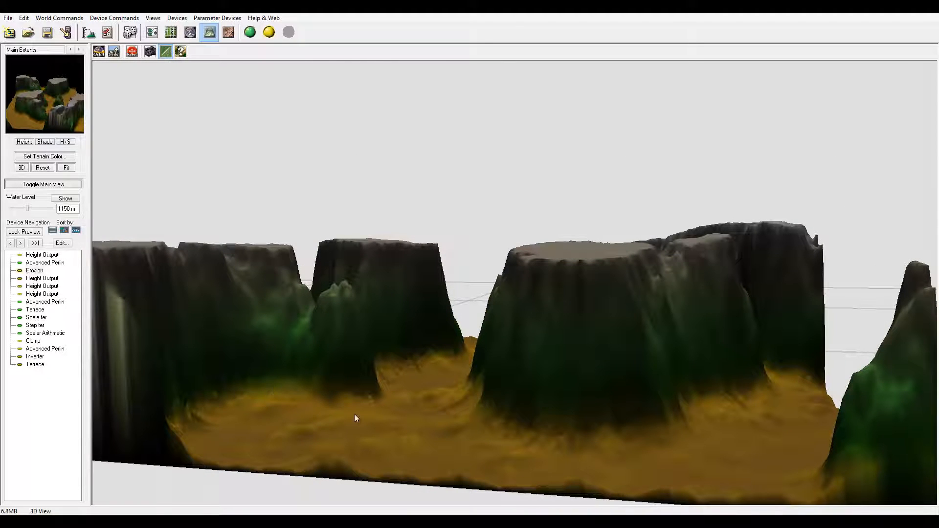
pyautogui.moveTo(478, 424); pyautogui.dragTo(523, 369)
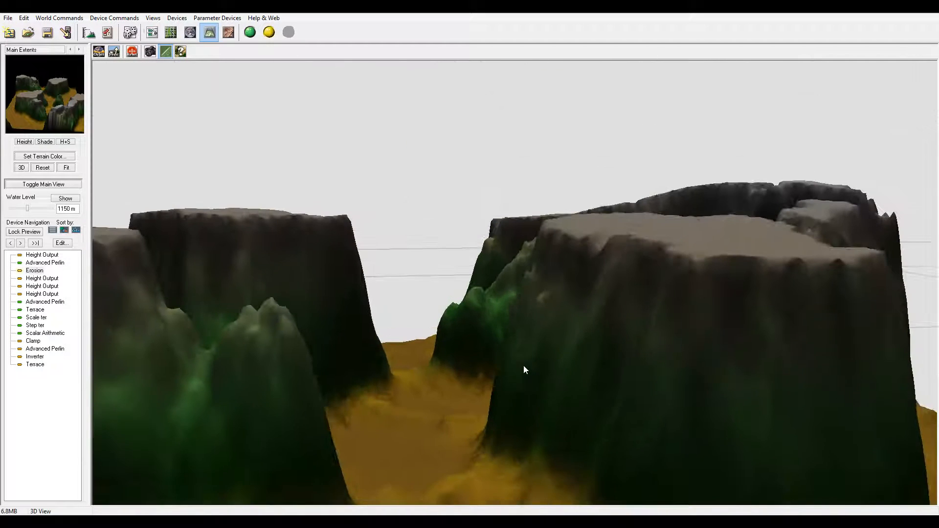
# Build the terrain up to the Erosion device and inspect the detailed cliffs and valley floor in 3D.
pyautogui.click(270, 33)
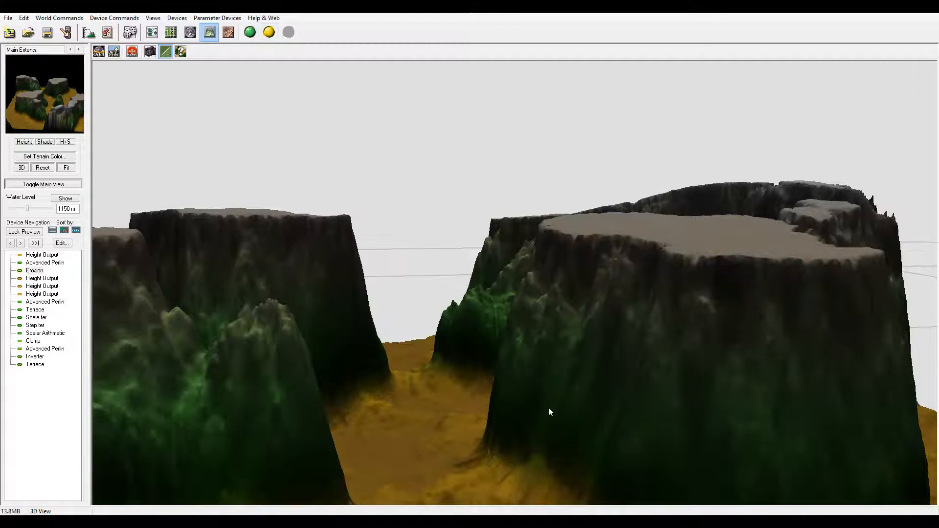
pyautogui.moveTo(550, 412); pyautogui.dragTo(576, 410)
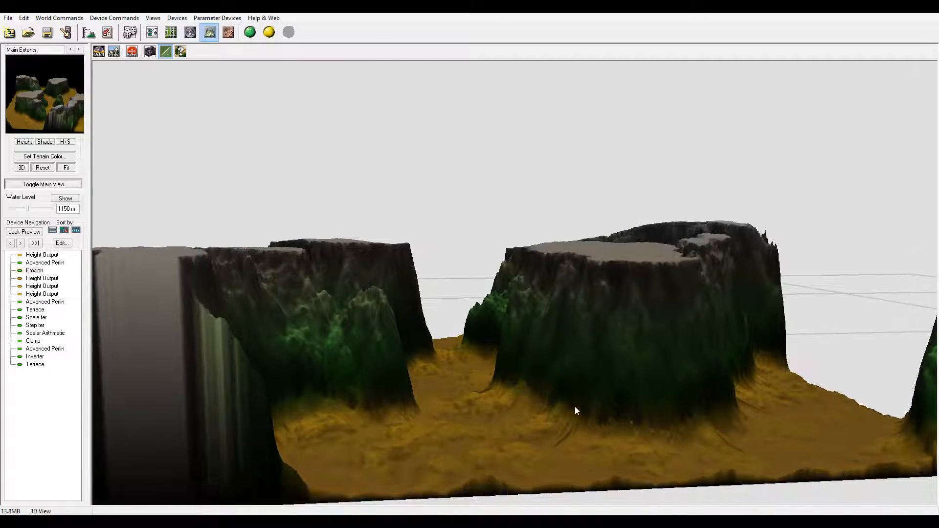
pyautogui.moveTo(644, 426); pyautogui.dragTo(532, 429)
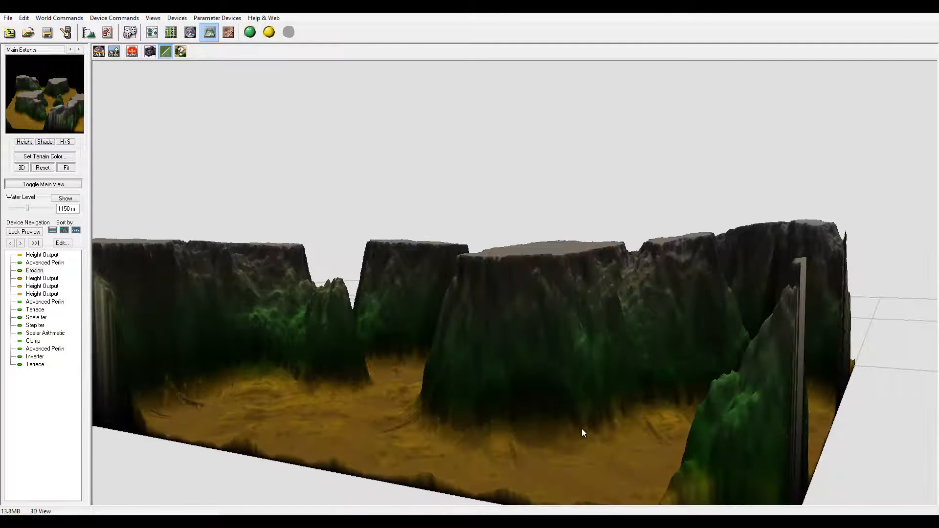
pyautogui.moveTo(414, 405); pyautogui.dragTo(235, 393)
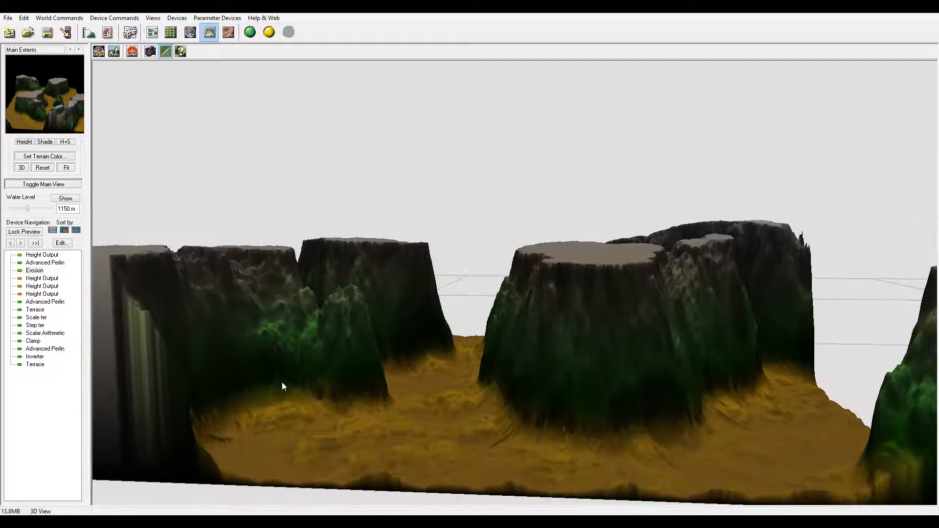
pyautogui.moveTo(418, 409); pyautogui.dragTo(554, 405)
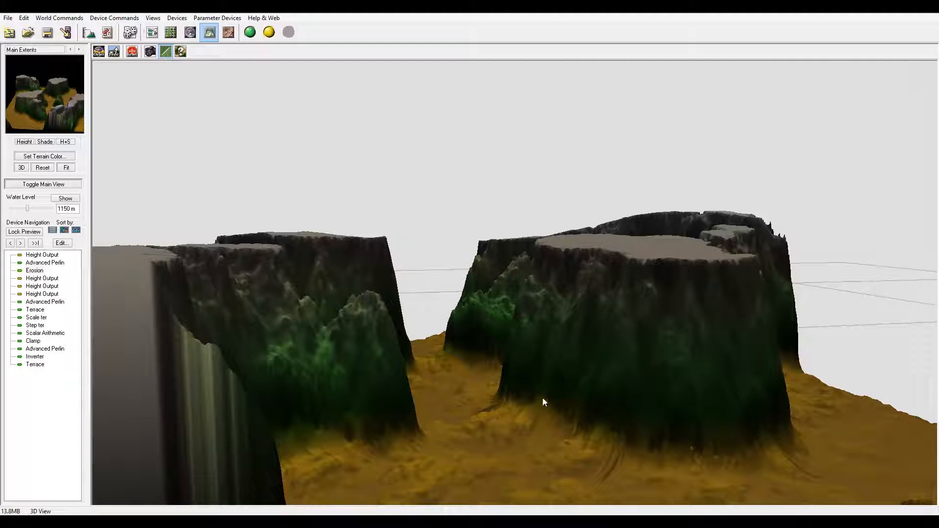
pyautogui.moveTo(667, 446); pyautogui.dragTo(496, 386)
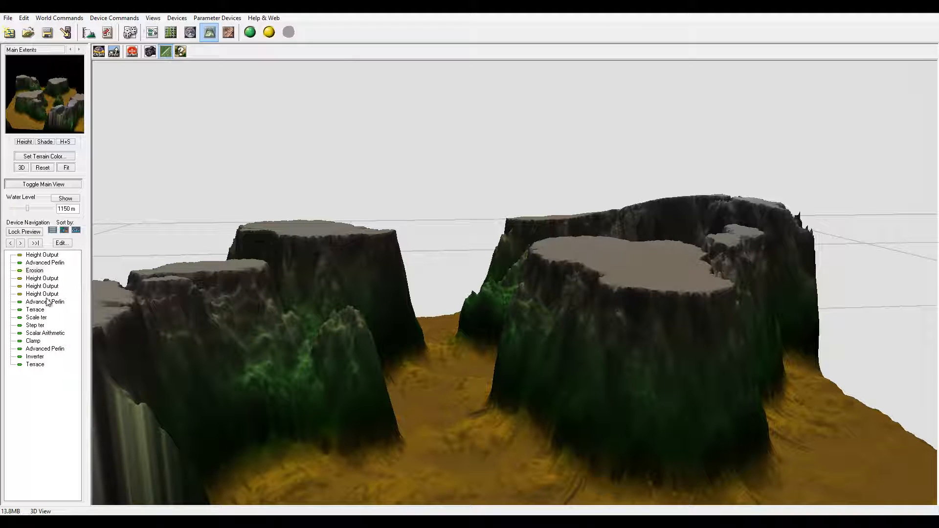
# Set Erosion's base duration to 90, rock hardness to 0.508 and sediment carry amount to 0.413.
pyautogui.doubleClick(35, 272)
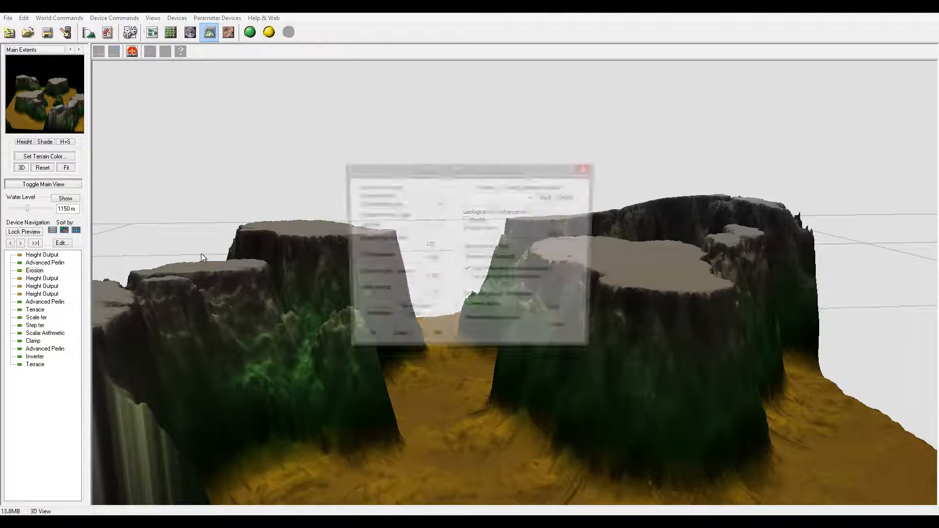
pyautogui.moveTo(484, 174); pyautogui.dragTo(645, 70)
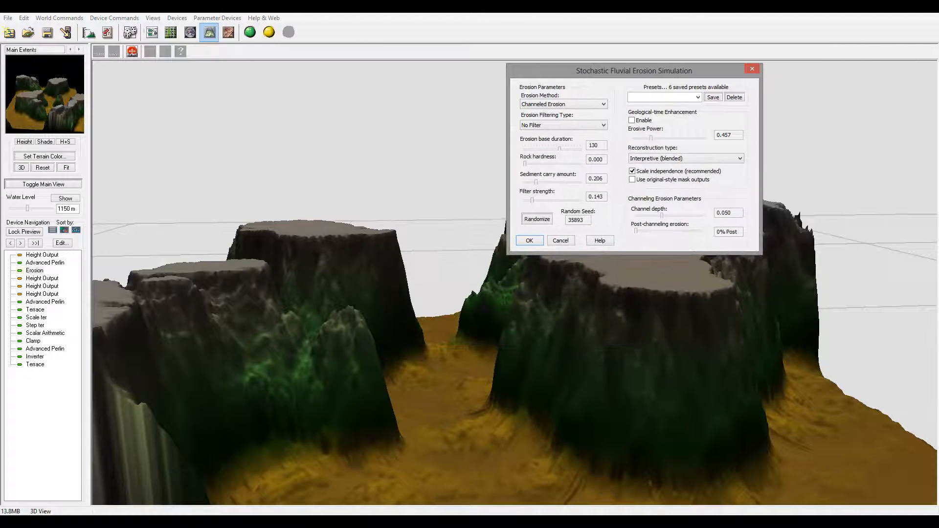
pyautogui.click(582, 72)
pyautogui.moveTo(559, 149); pyautogui.dragTo(548, 148)
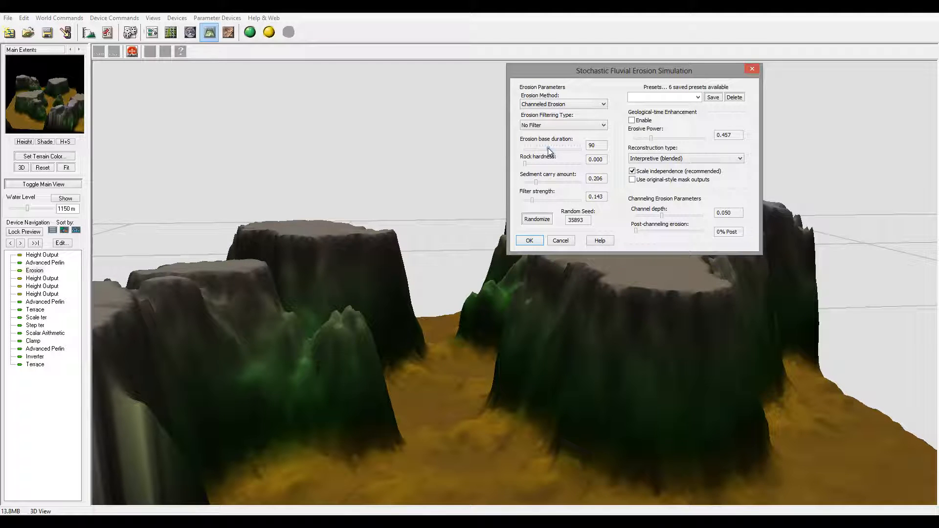
pyautogui.moveTo(529, 164); pyautogui.dragTo(551, 166)
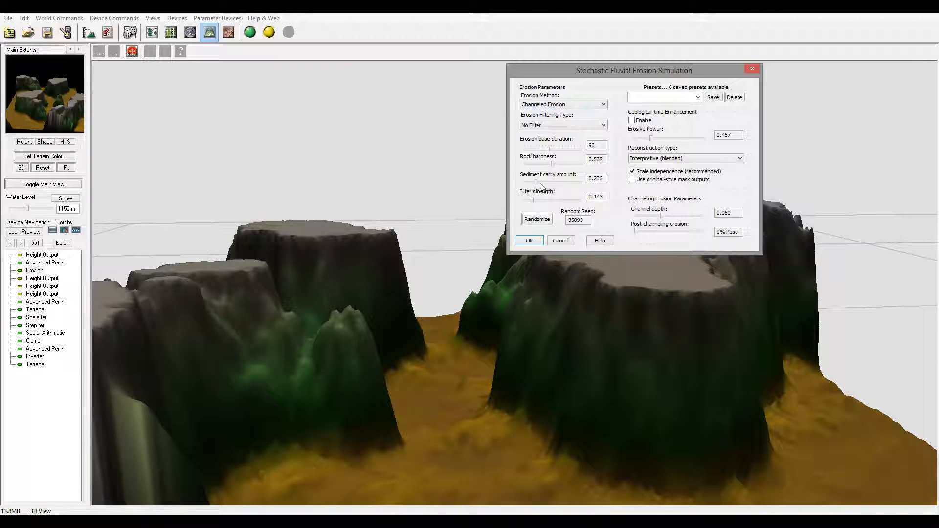
pyautogui.moveTo(537, 182); pyautogui.dragTo(546, 183)
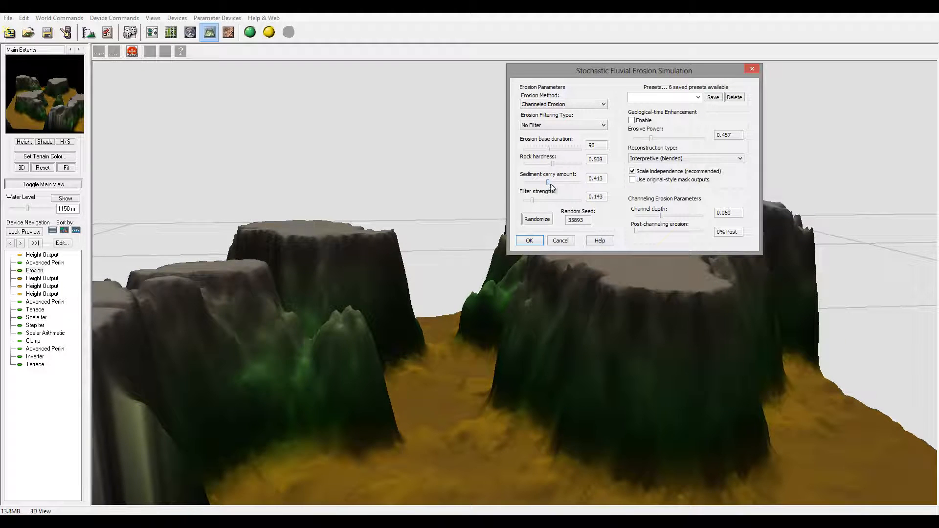
# Enable Erosion's geological-time enhancement with an erosive power of 0.649 and accept the settings.
pyautogui.click(631, 120)
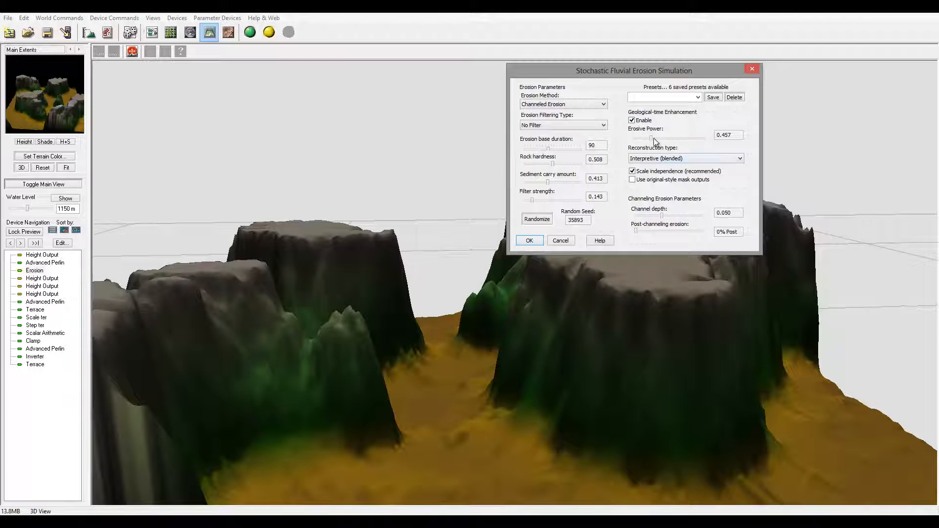
pyautogui.moveTo(650, 138); pyautogui.dragTo(656, 138)
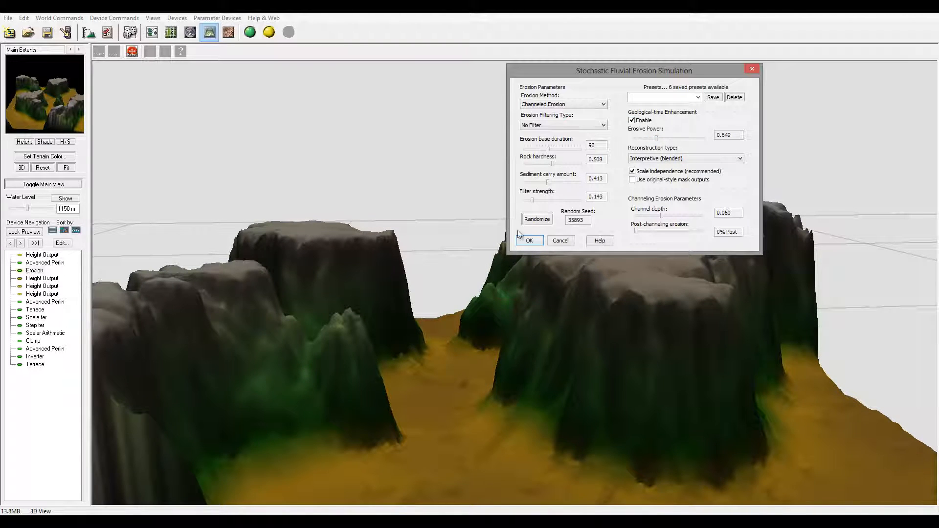
pyautogui.click(531, 241)
# Rebuild the terrain with the new erosion settings and inspect the plateau edges and slopes in 3D.
pyautogui.click(269, 32)
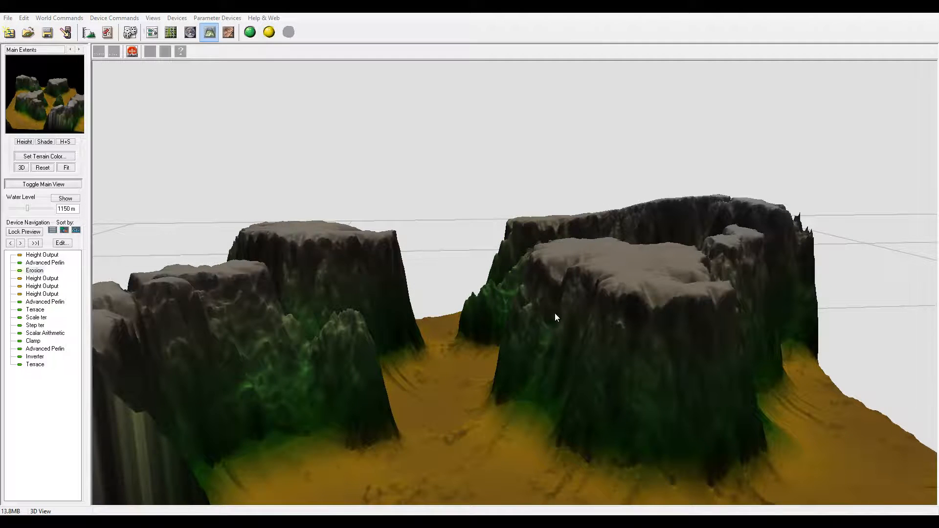
pyautogui.moveTo(554, 317); pyautogui.dragTo(514, 295)
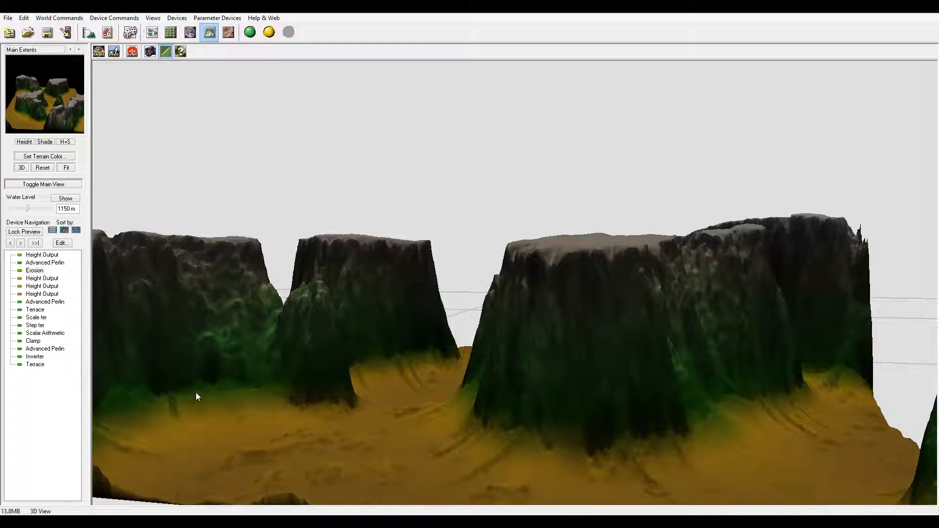
pyautogui.moveTo(295, 400); pyautogui.dragTo(630, 336)
pyautogui.moveTo(588, 374); pyautogui.dragTo(388, 398)
pyautogui.moveTo(600, 424); pyautogui.dragTo(614, 394)
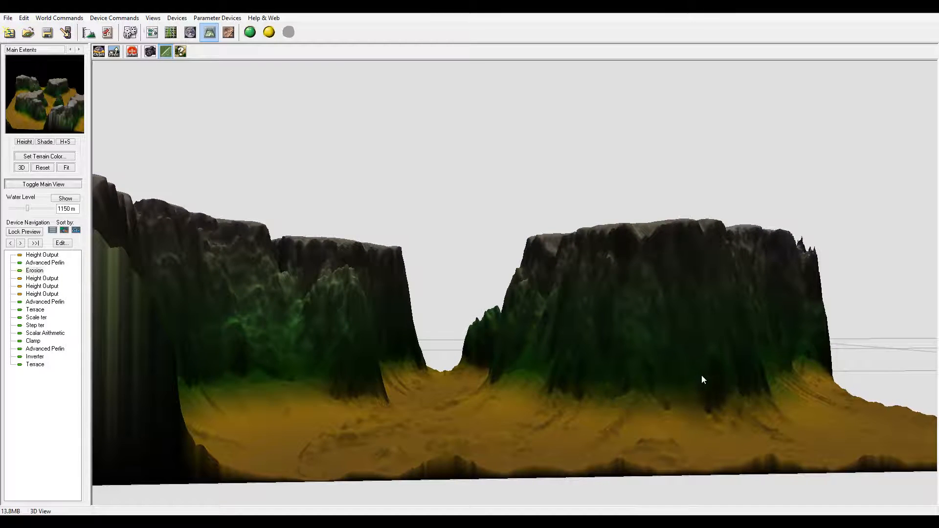
pyautogui.moveTo(701, 374); pyautogui.dragTo(670, 367)
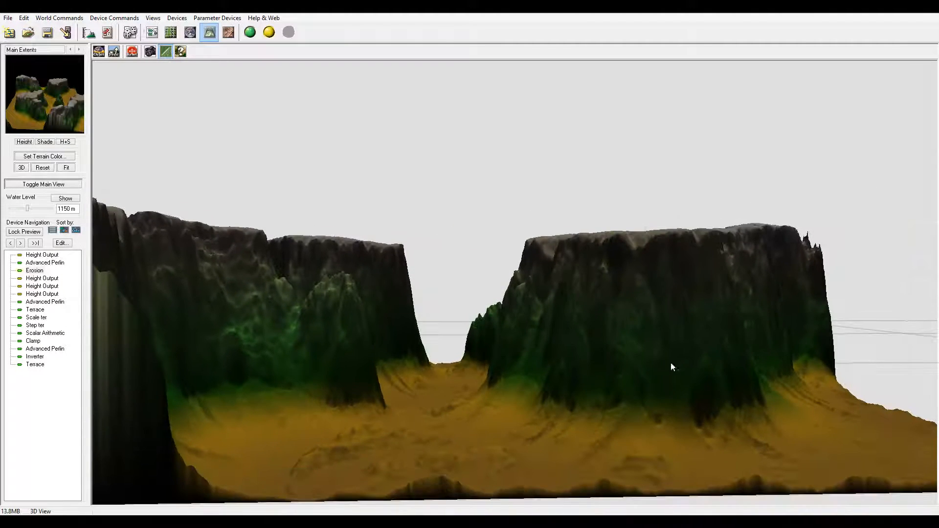
pyautogui.moveTo(447, 360); pyautogui.dragTo(411, 308)
# Return to the device network and move the four Height Outputs and the Geekatplay Studio note farther away from Erosion.
pyautogui.click(152, 32)
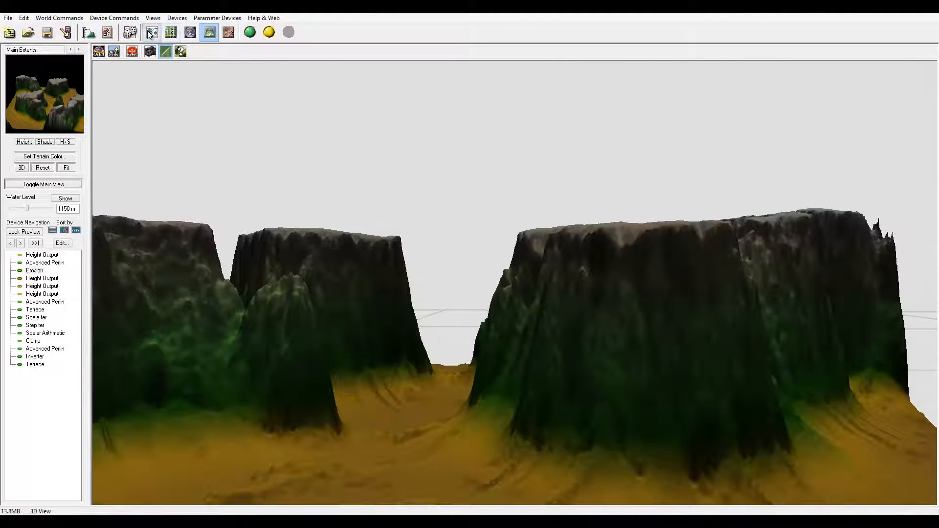
pyautogui.moveTo(732, 273); pyautogui.dragTo(384, 265, button='middle')
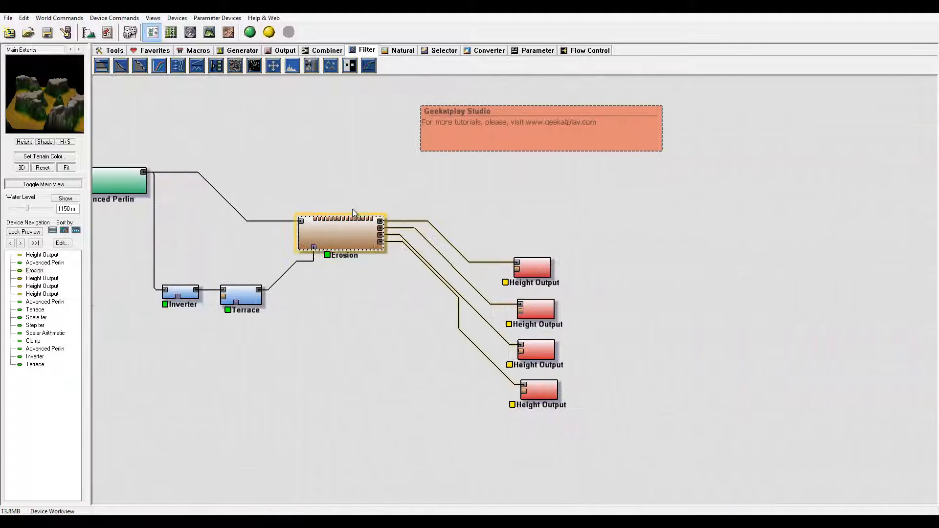
pyautogui.doubleClick(341, 233)
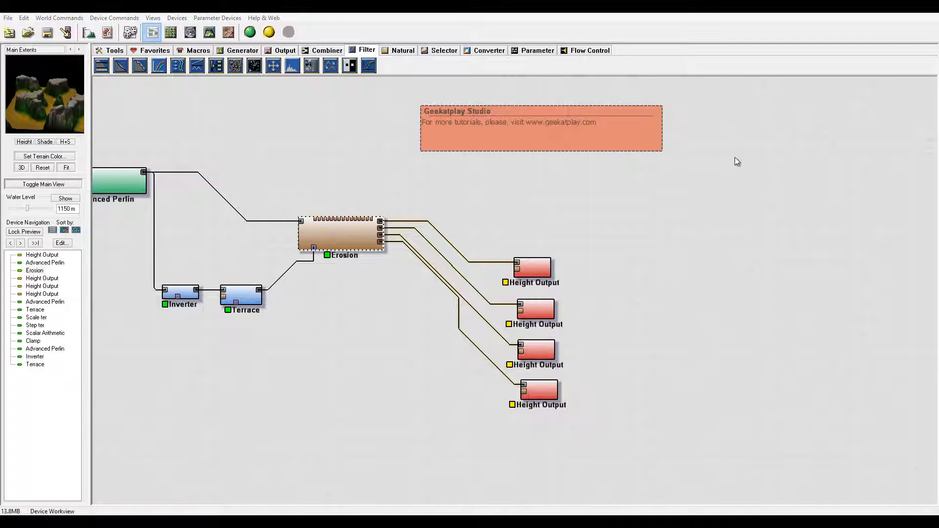
pyautogui.moveTo(428, 197); pyautogui.dragTo(386, 190, button='middle')
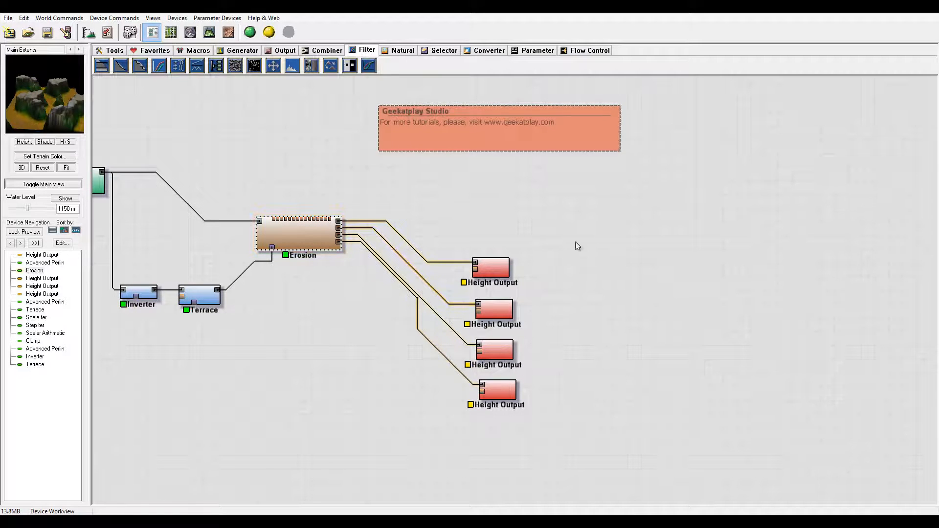
pyautogui.moveTo(582, 232); pyautogui.dragTo(444, 440)
pyautogui.moveTo(501, 276); pyautogui.dragTo(785, 259)
pyautogui.moveTo(644, 233); pyautogui.dragTo(644, 241, button='middle')
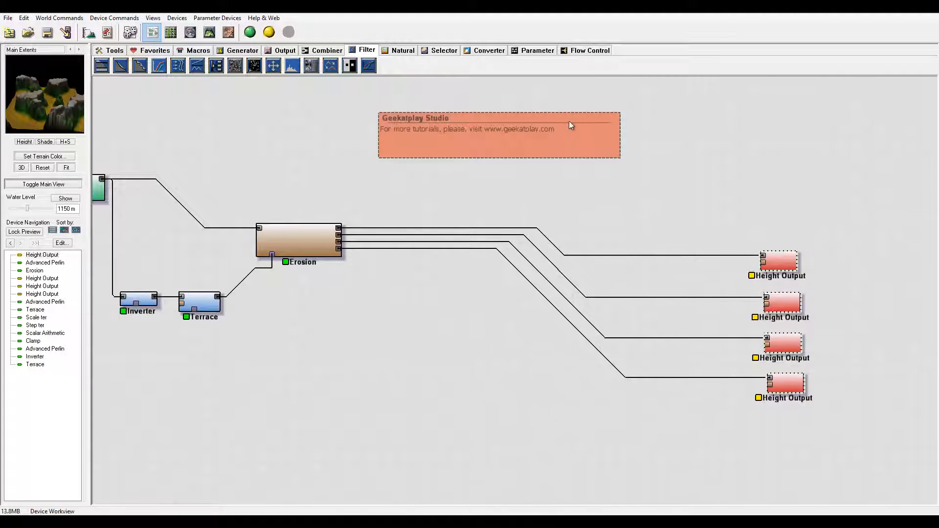
pyautogui.moveTo(569, 122); pyautogui.dragTo(884, 85)
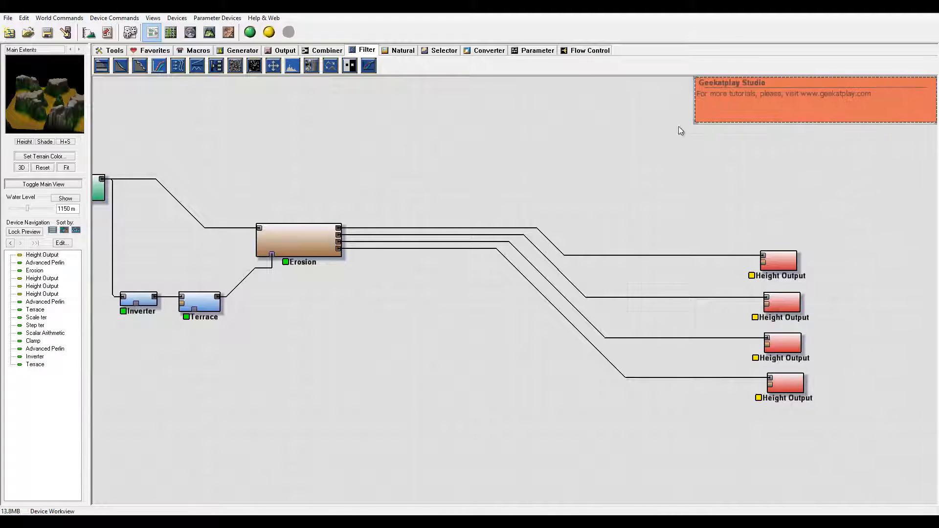
# Add a Colorizer and an Overlay View output to the empty area above Erosion's output wires.
pyautogui.moveTo(610, 186); pyautogui.dragTo(608, 206, button='middle')
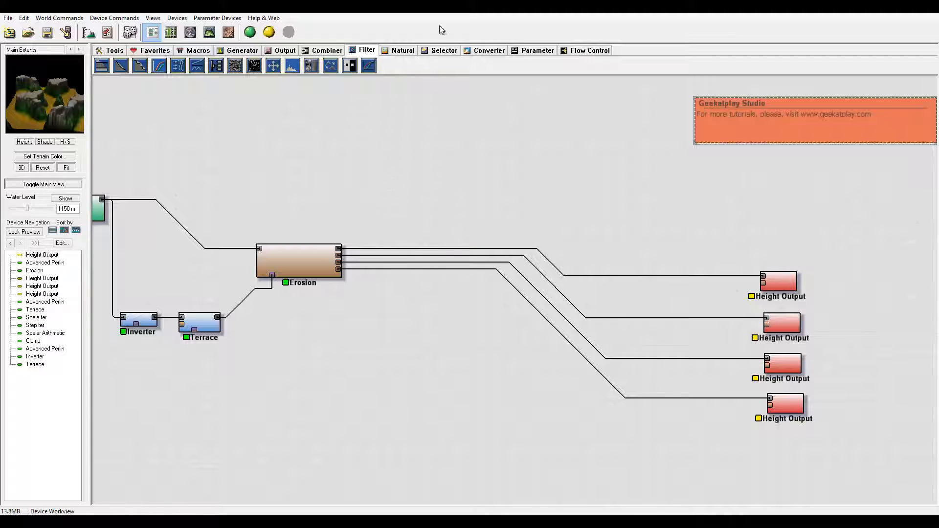
pyautogui.click(489, 51)
pyautogui.click(178, 65)
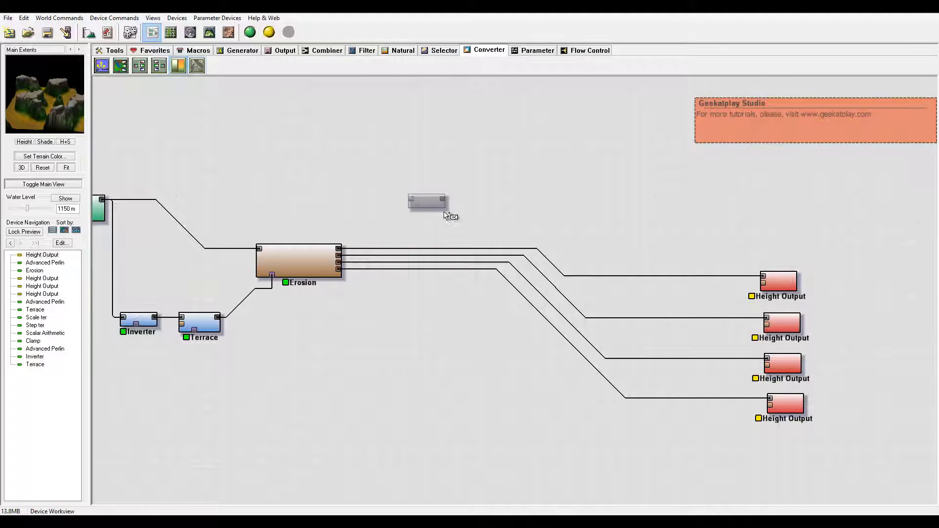
pyautogui.click(518, 220)
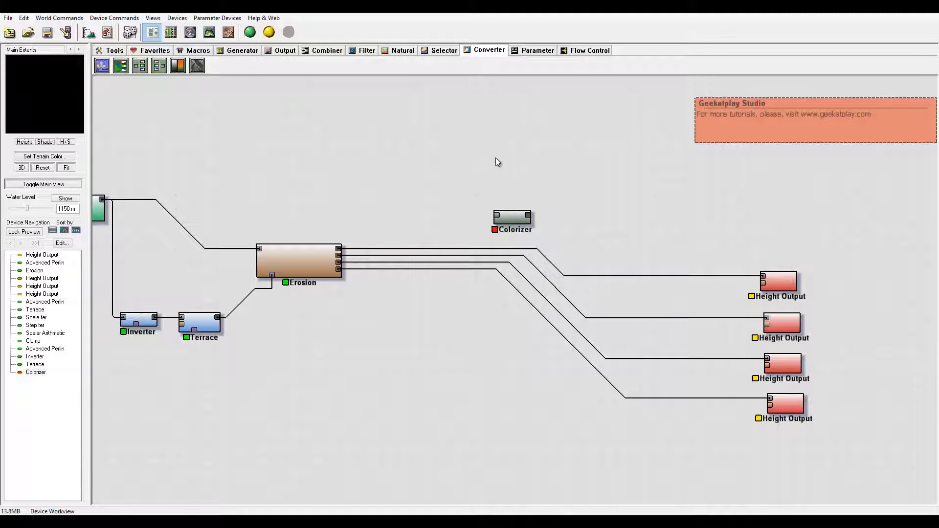
pyautogui.click(283, 50)
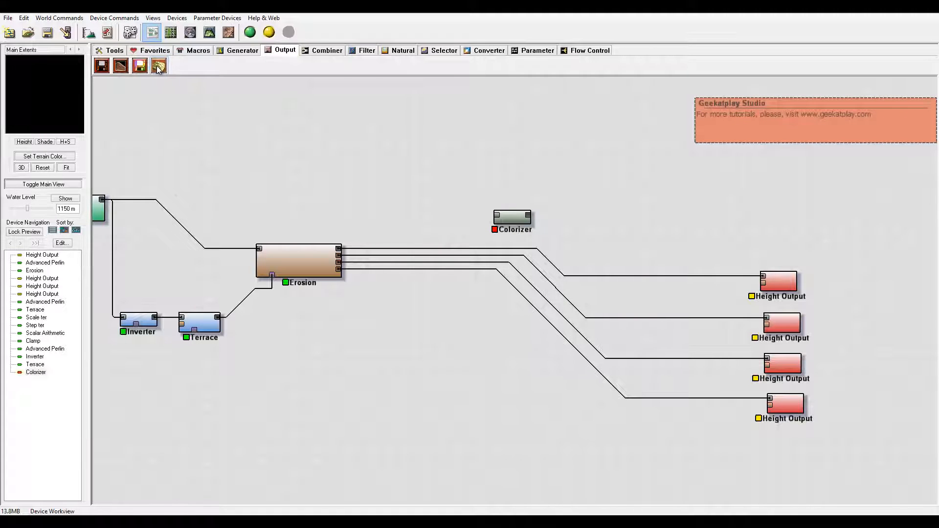
pyautogui.click(159, 65)
pyautogui.click(627, 204)
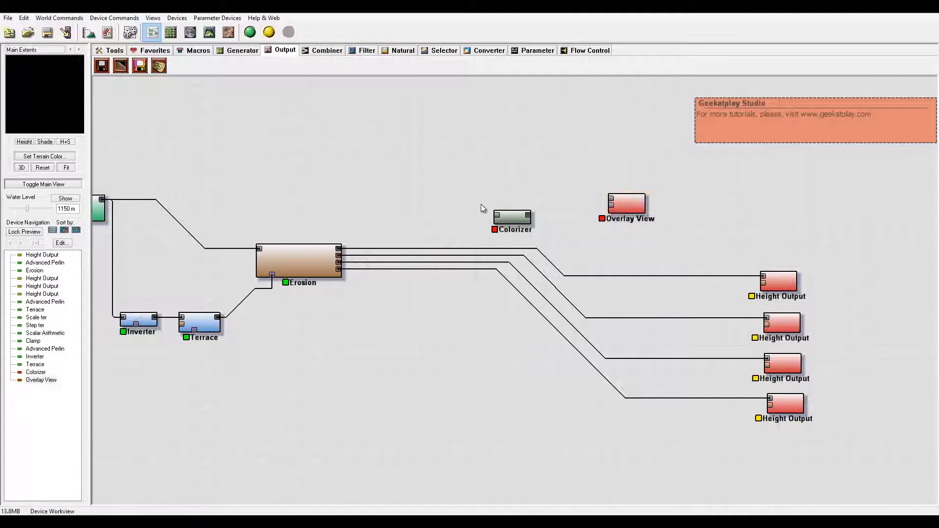
# Connect the Colorizer's output to the Overlay View and adjust the placement of both devices.
pyautogui.moveTo(507, 204); pyautogui.dragTo(612, 205)
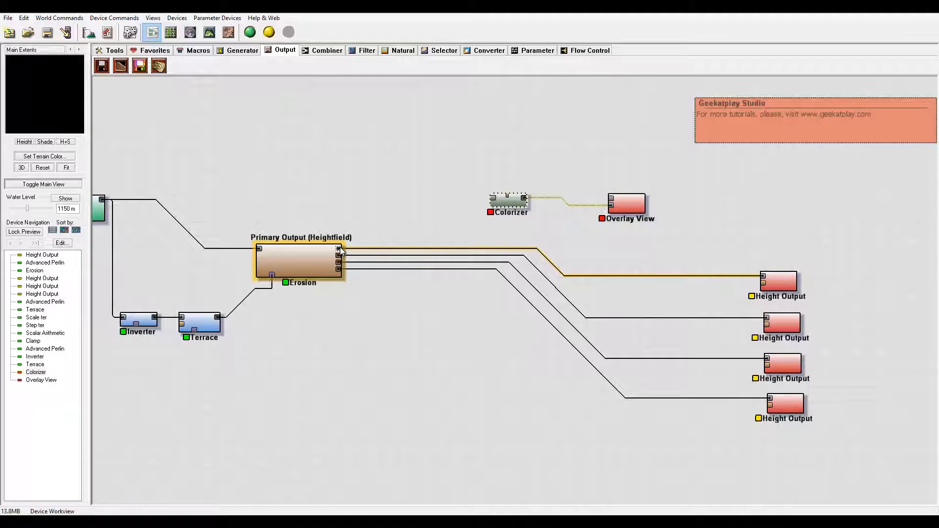
pyautogui.moveTo(627, 203); pyautogui.dragTo(627, 207)
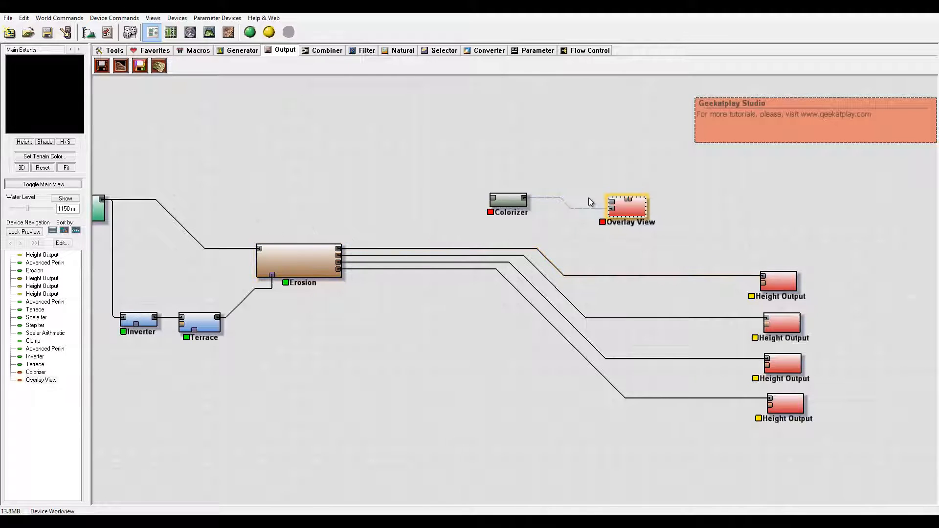
pyautogui.click(512, 206)
pyautogui.moveTo(512, 206); pyautogui.dragTo(508, 223)
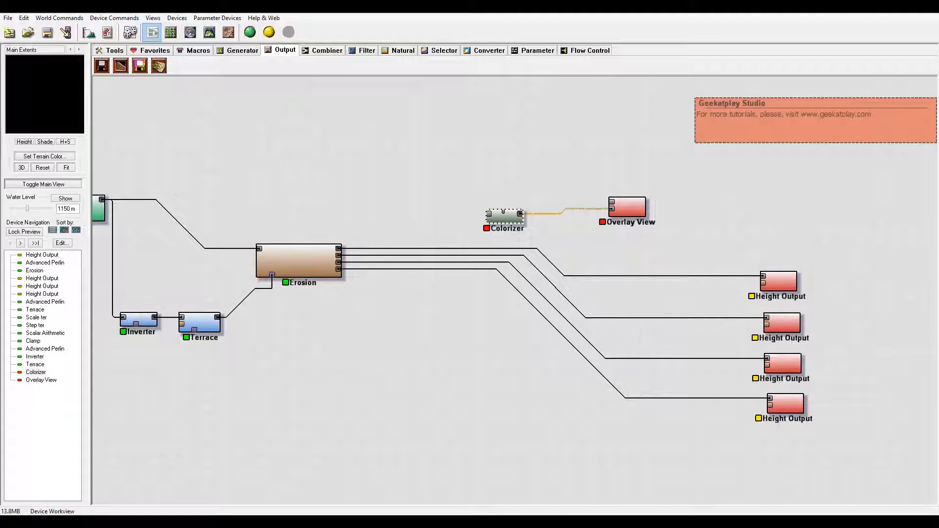
# Add a Route Picker below Erosion's output wires and set its number of inputs to 4.
pyautogui.click(580, 51)
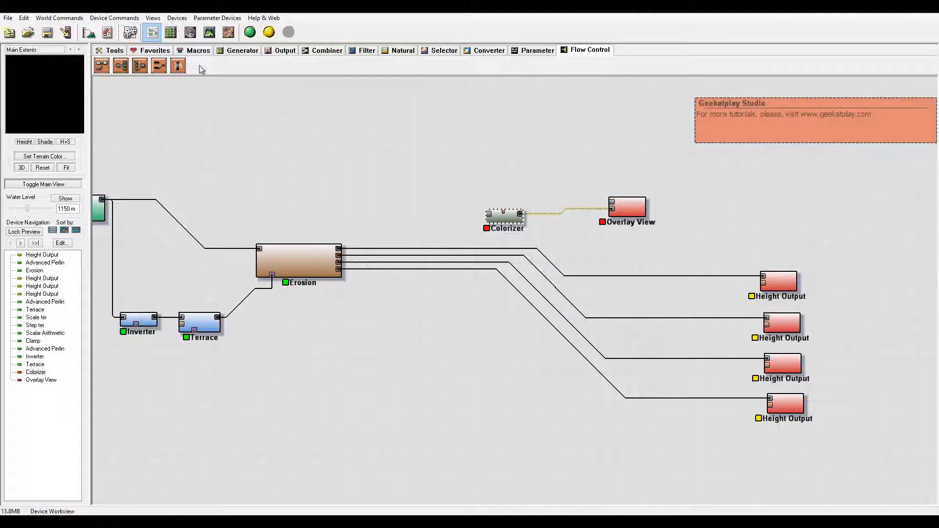
pyautogui.click(140, 66)
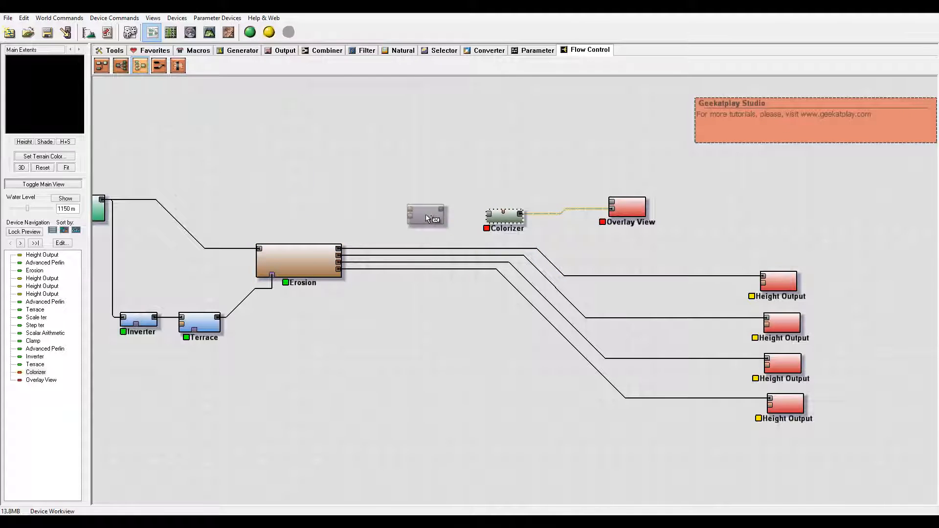
pyautogui.click(452, 310)
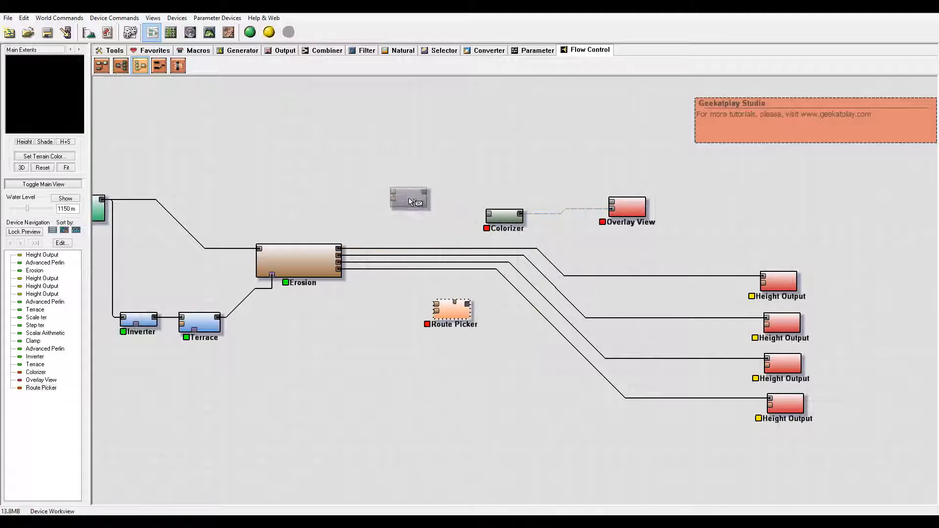
pyautogui.doubleClick(452, 310)
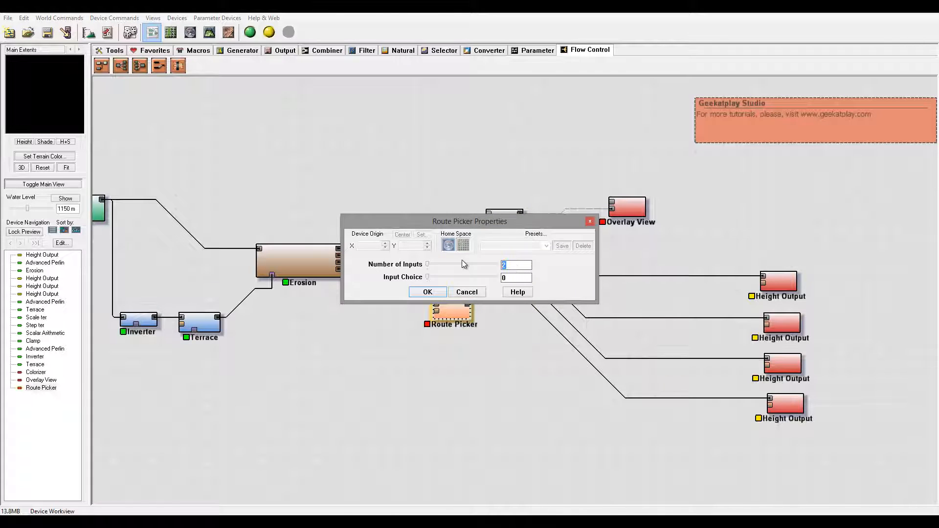
pyautogui.write('4')
pyautogui.click(430, 292)
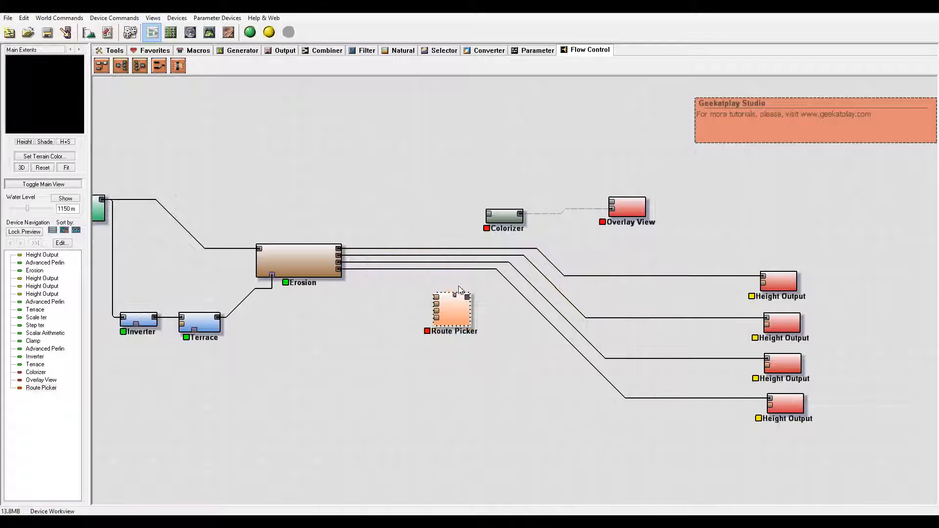
pyautogui.click(450, 254)
# Add a Scalar Generator above Erosion to drive the Route Picker's input choice, and link the picker's first input to Erosion's primary output.
pyautogui.click(538, 50)
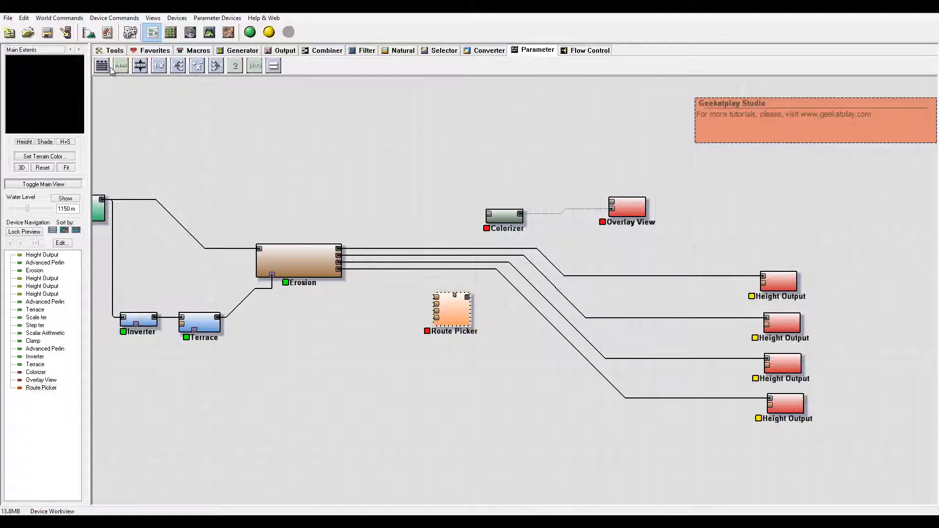
pyautogui.click(121, 66)
pyautogui.click(360, 189)
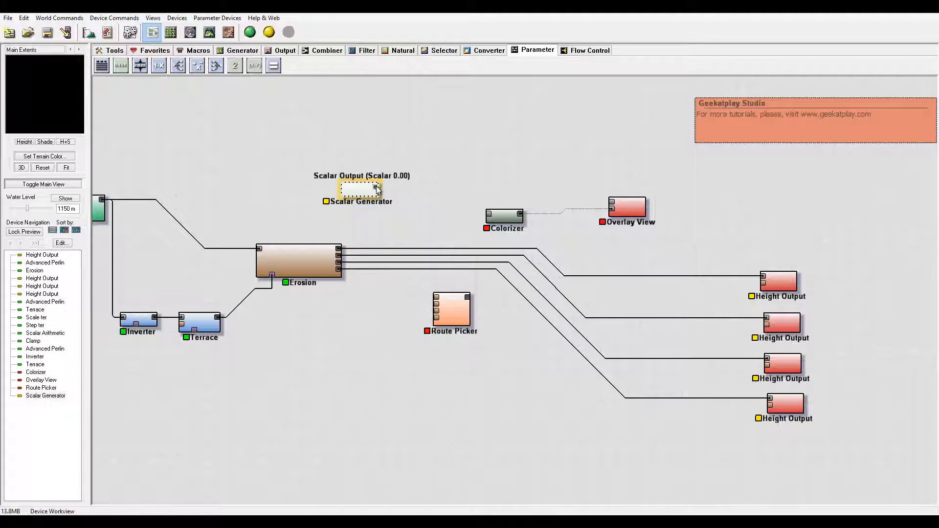
pyautogui.moveTo(376, 187)
pyautogui.mouseDown()
pyautogui.moveTo(455, 297)
pyautogui.moveTo(423, 294)
pyautogui.moveTo(338, 251)
pyautogui.mouseUp()
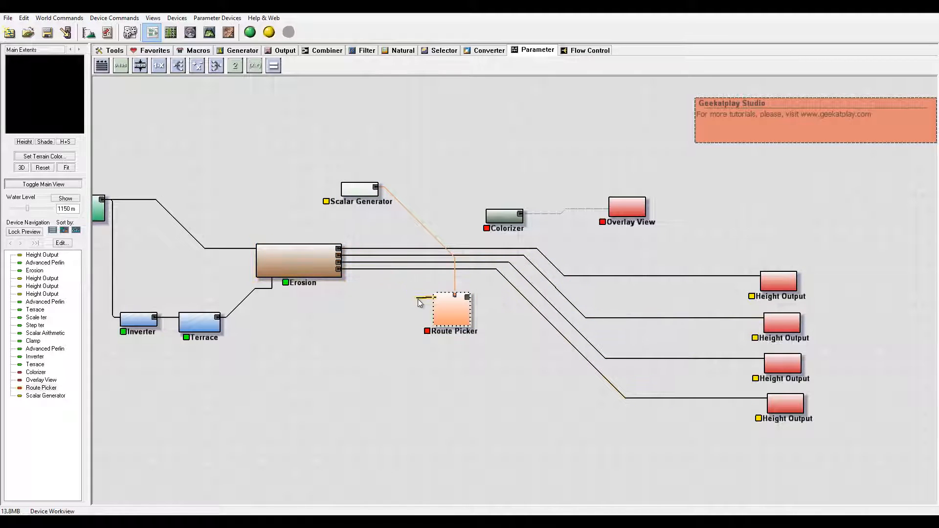
# Wire Erosion's remaining outputs into the Route Picker, feed the picker into the Colorizer, and move the Scalar Generator upward.
pyautogui.moveTo(435, 304); pyautogui.dragTo(339, 269)
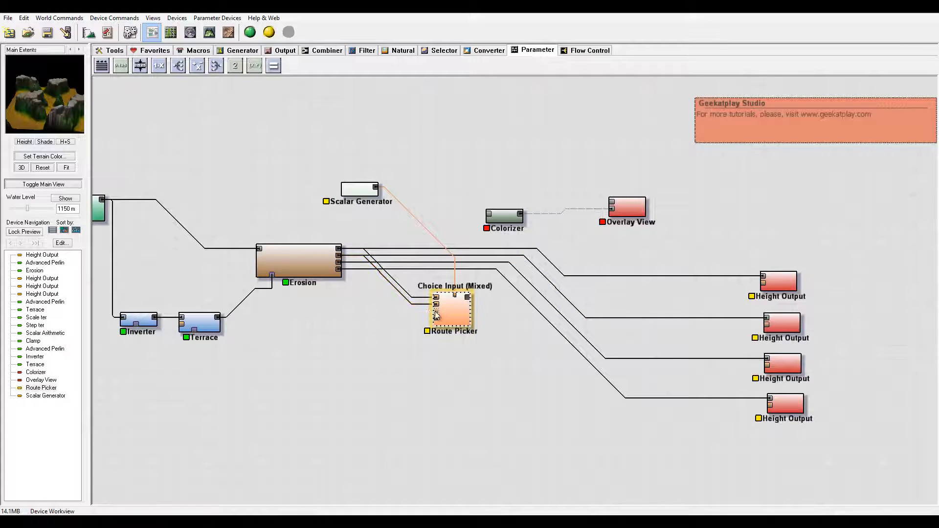
pyautogui.moveTo(435, 311); pyautogui.dragTo(338, 263)
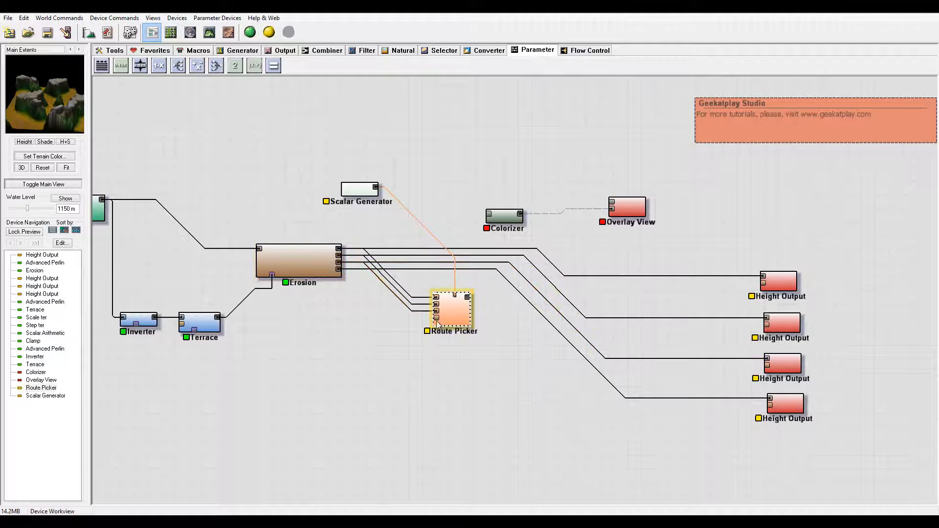
pyautogui.moveTo(434, 318); pyautogui.dragTo(439, 223)
pyautogui.moveTo(359, 189); pyautogui.dragTo(345, 155)
# Open the Colorizer's settings, keep the (Starting Settings) preset, and change the custom gradient's black end to pure red.
pyautogui.click(509, 221)
pyautogui.doubleClick(509, 221)
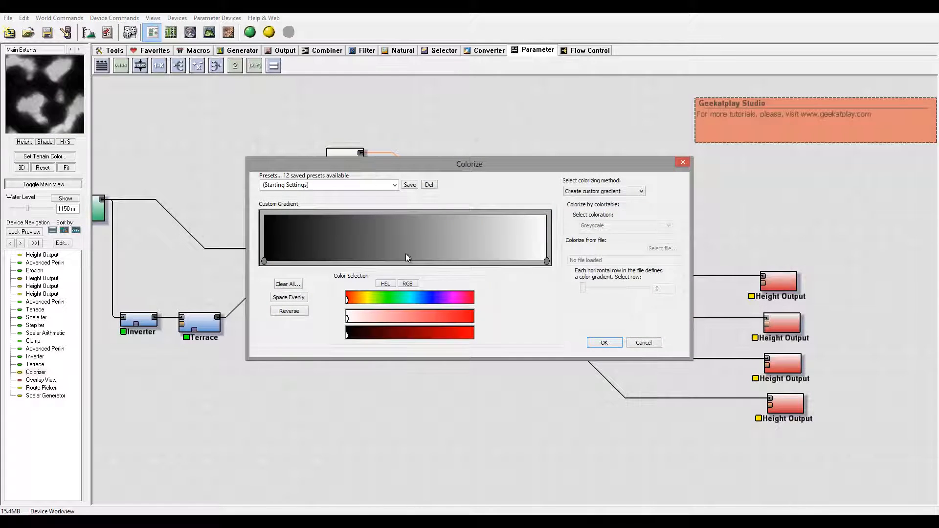
pyautogui.click(387, 186)
pyautogui.click(395, 186)
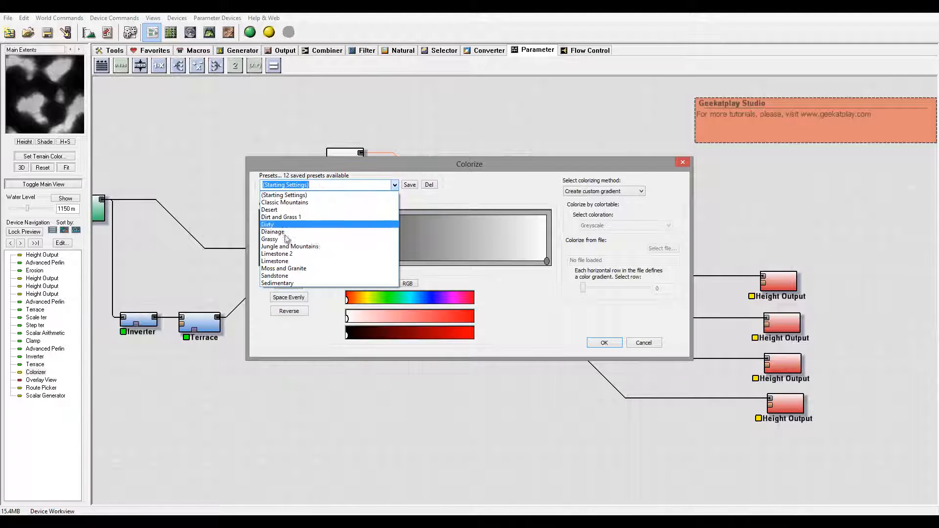
pyautogui.click(284, 194)
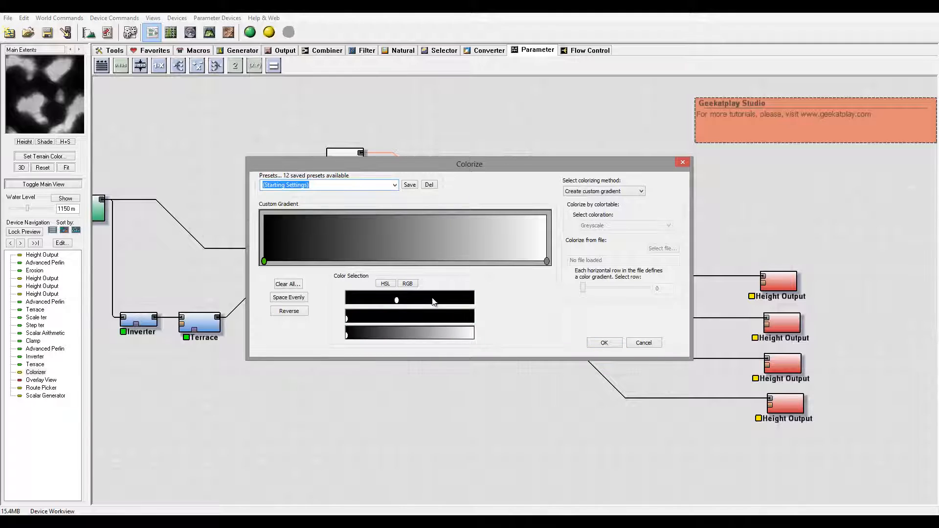
pyautogui.click(407, 284)
pyautogui.moveTo(431, 300); pyautogui.dragTo(485, 295)
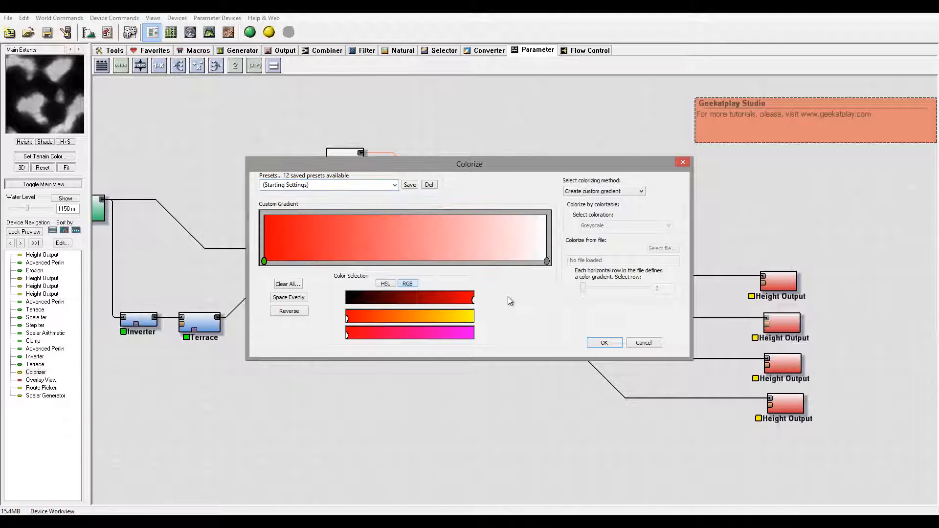
# Using HSL colors, add a yellow stop and a green stop after the red end of the gradient.
pyautogui.click(385, 284)
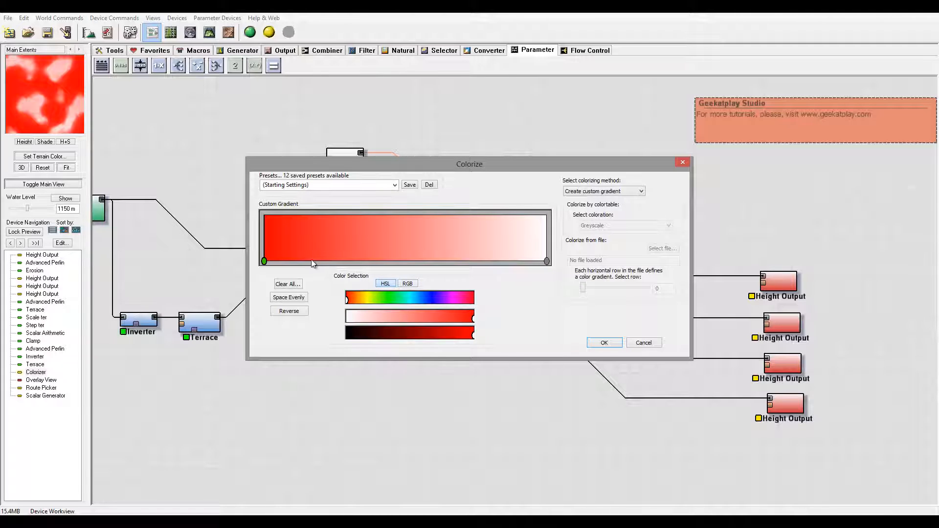
pyautogui.click(295, 261)
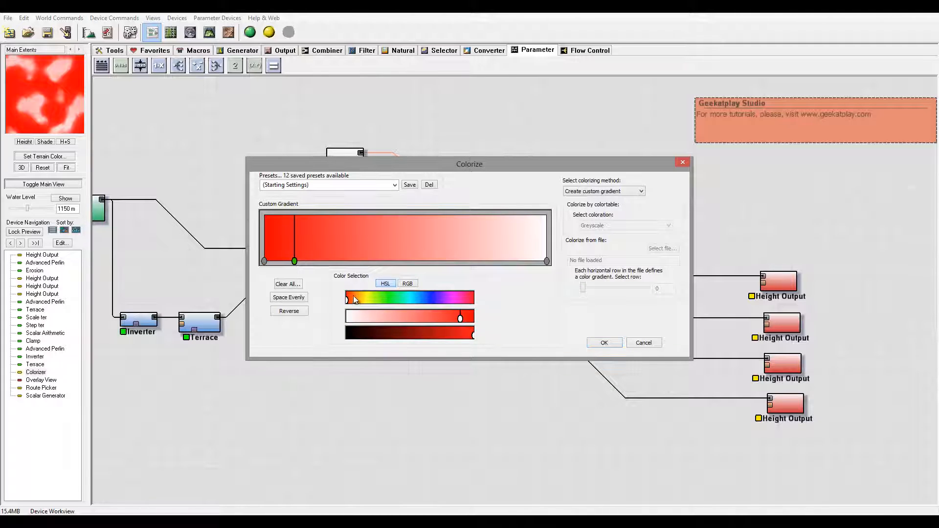
pyautogui.moveTo(348, 299); pyautogui.dragTo(364, 300)
pyautogui.click(333, 261)
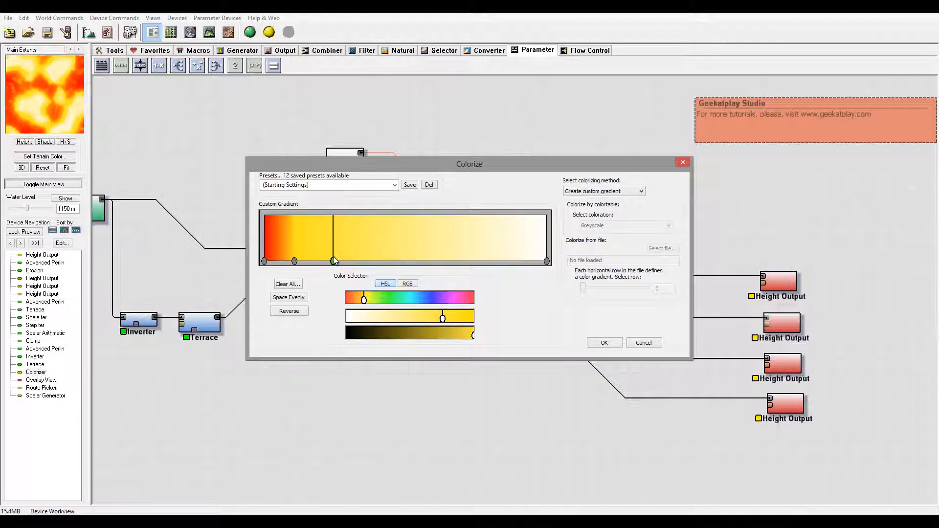
pyautogui.click(384, 299)
# Continue the rainbow gradient with cyan, blue, violet and pale pink stops between green and the white end.
pyautogui.click(370, 261)
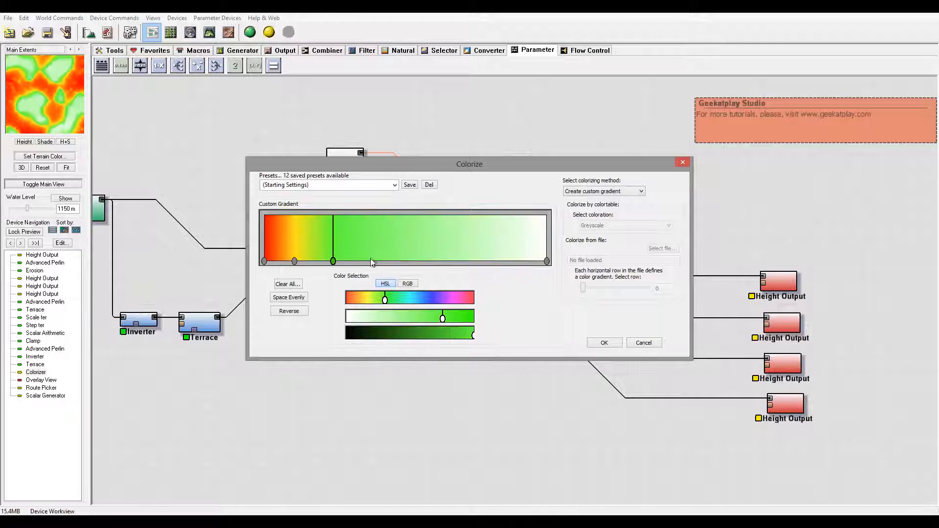
pyautogui.click(411, 300)
pyautogui.click(416, 261)
pyautogui.click(430, 299)
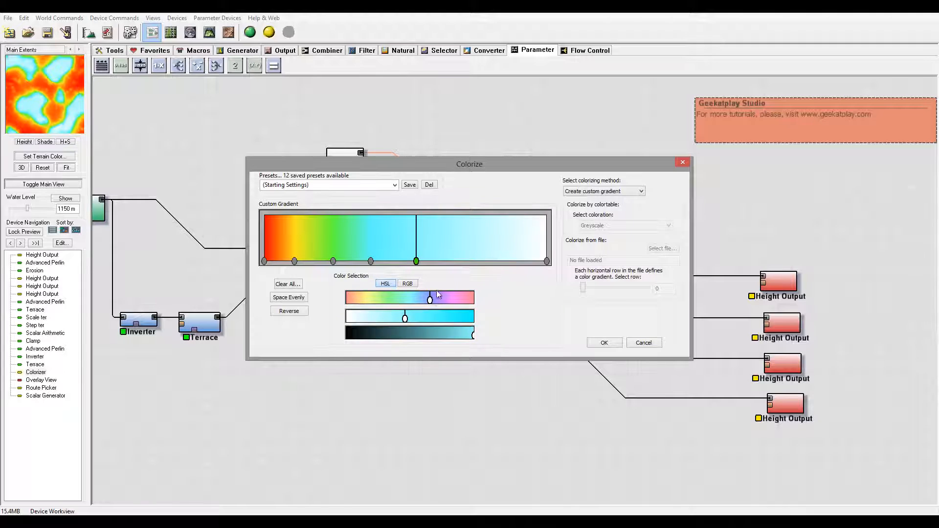
pyautogui.click(458, 261)
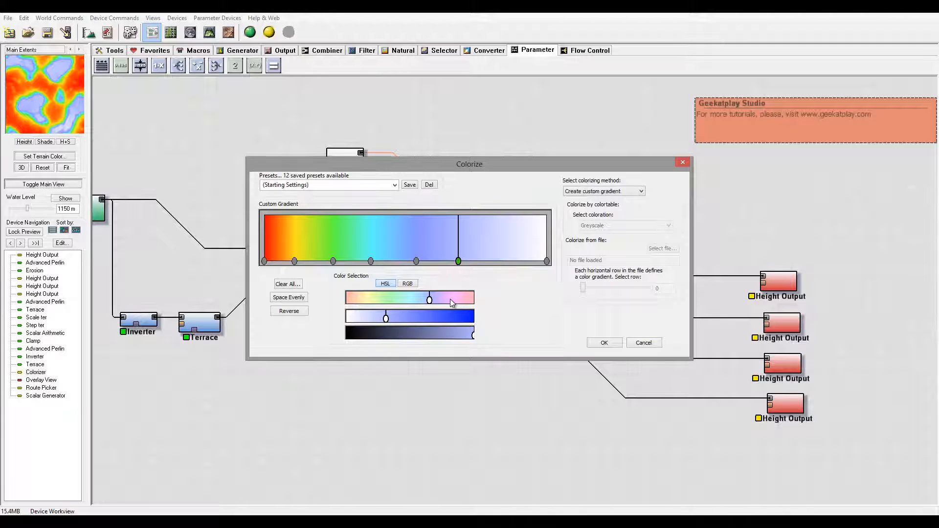
pyautogui.click(450, 300)
pyautogui.click(493, 261)
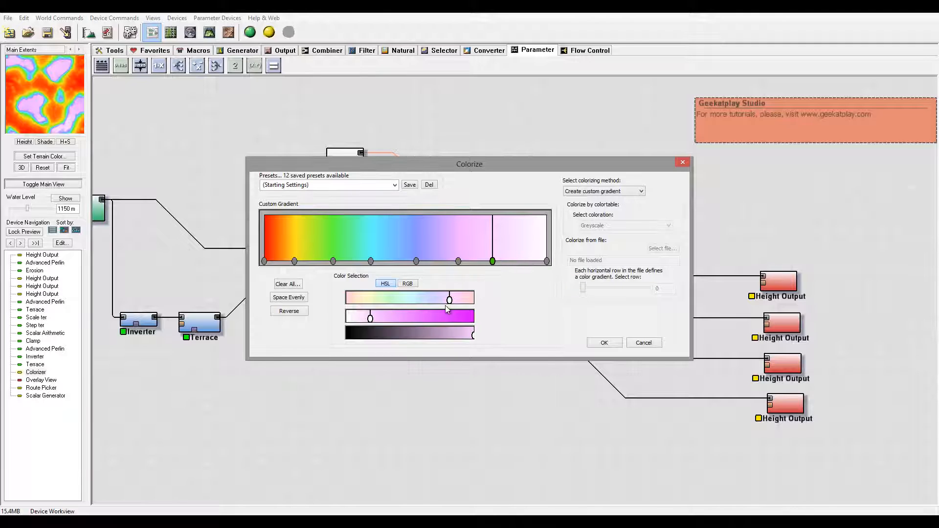
# Change the gradient's white end to saturated hot pink, then shift the neighboring pink stop slightly toward it and raise its saturation.
pyautogui.click(547, 261)
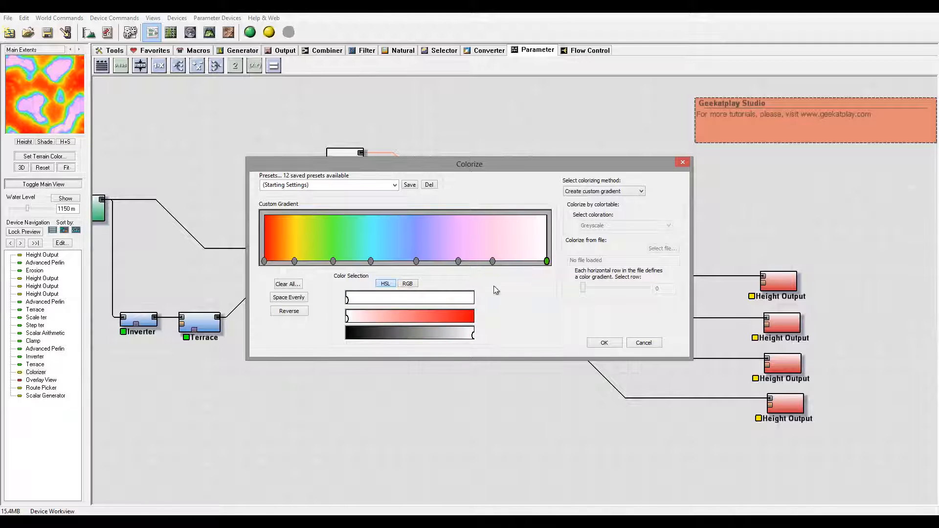
pyautogui.click(453, 297)
pyautogui.moveTo(461, 317); pyautogui.dragTo(508, 315)
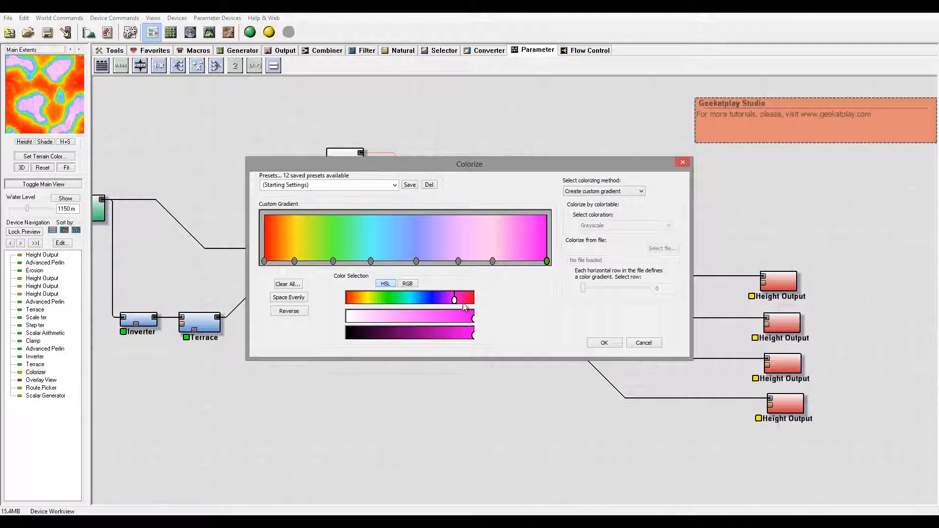
pyautogui.click(463, 298)
pyautogui.moveTo(493, 262); pyautogui.dragTo(501, 261)
pyautogui.moveTo(371, 319); pyautogui.dragTo(493, 318)
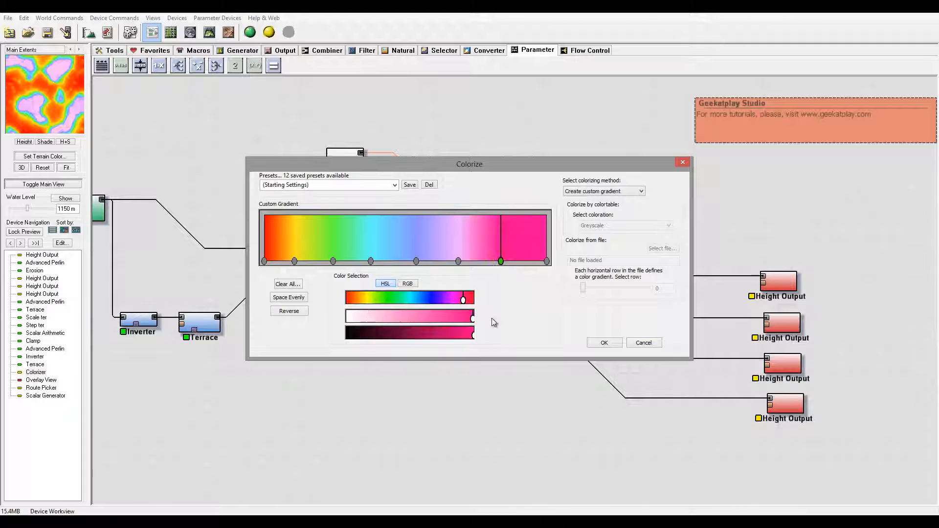
# Raise the saturation of the gradient's violet, blue and cyan stops to the maximum.
pyautogui.click(459, 261)
pyautogui.moveTo(387, 320); pyautogui.dragTo(530, 318)
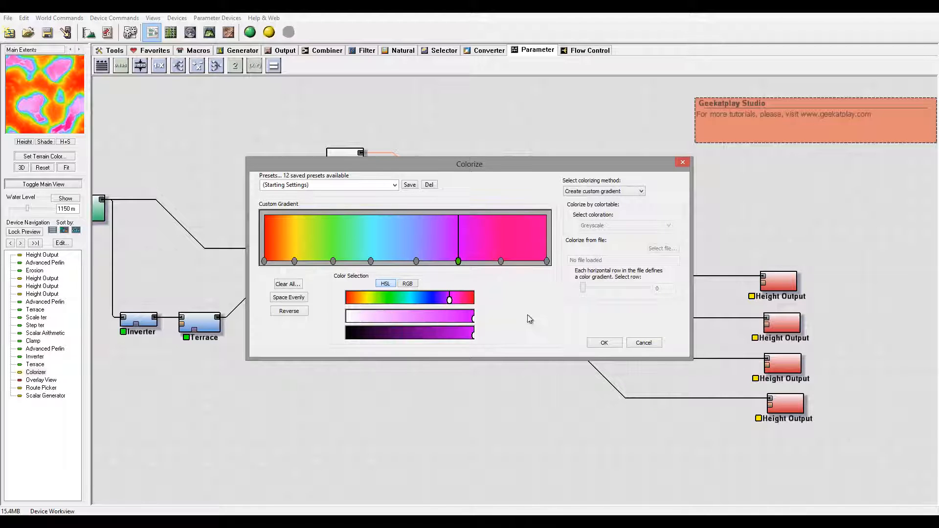
pyautogui.click(416, 260)
pyautogui.moveTo(406, 319); pyautogui.dragTo(482, 319)
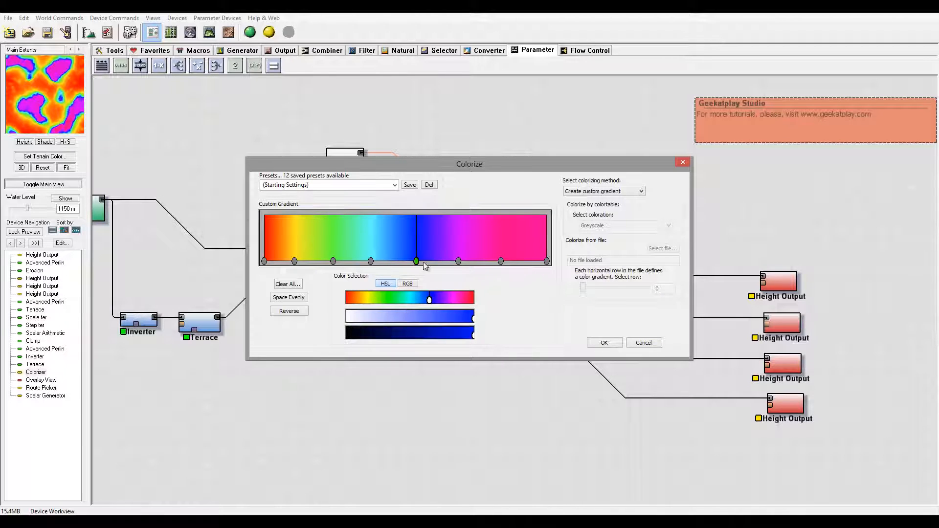
pyautogui.click(371, 261)
pyautogui.moveTo(424, 319); pyautogui.dragTo(530, 320)
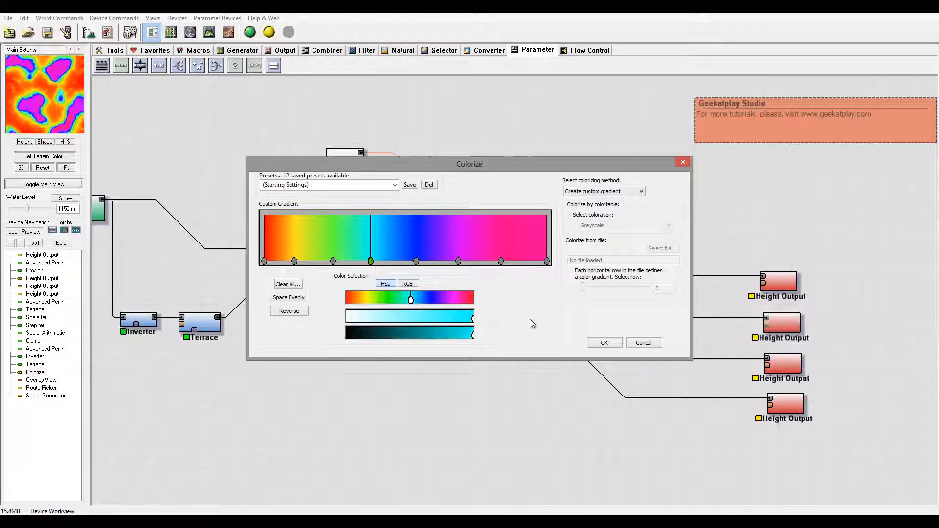
# Raise the green stop's saturation to the maximum and space all the gradient stops evenly.
pyautogui.click(333, 261)
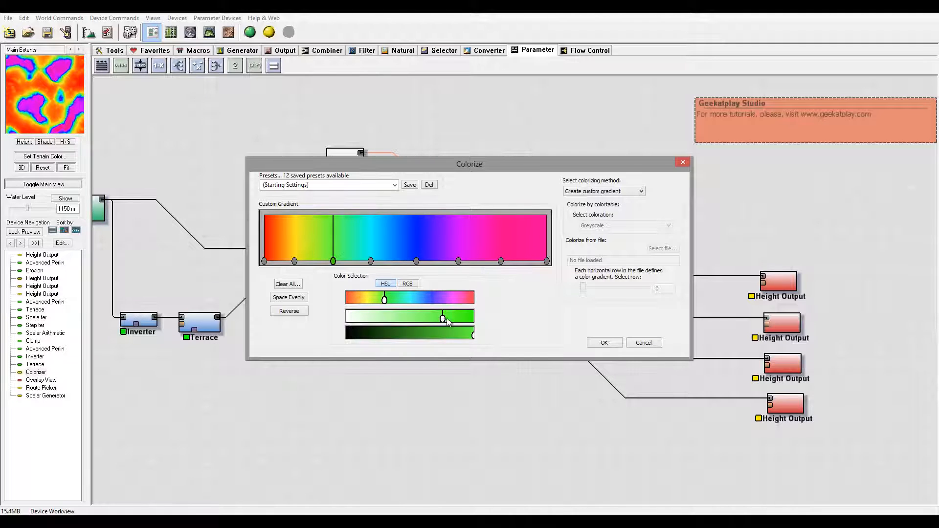
pyautogui.moveTo(446, 318); pyautogui.dragTo(484, 319)
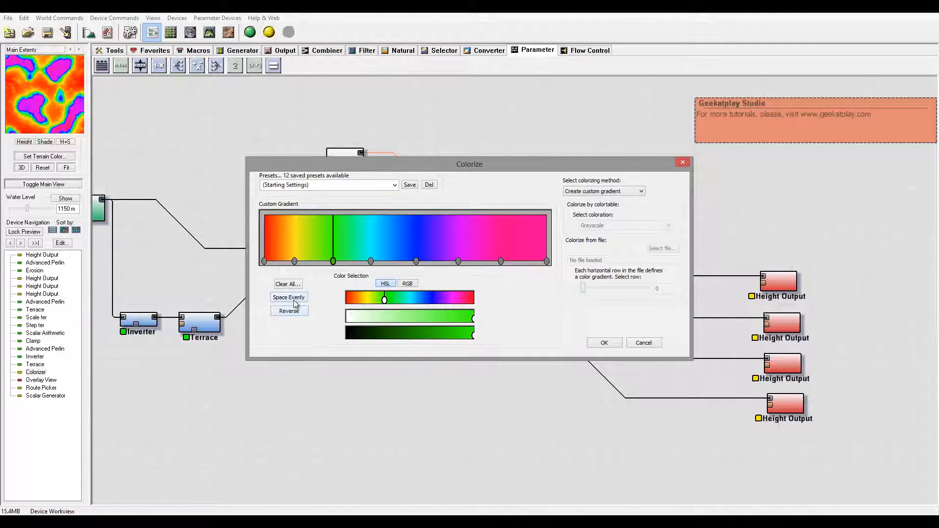
pyautogui.click(293, 300)
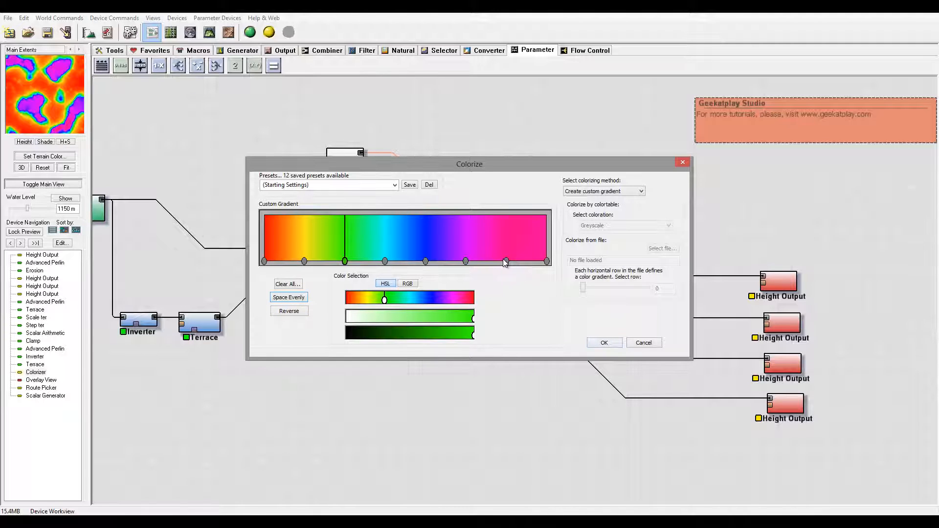
# Shift the gradient's magenta stop closer to the neighboring hot pink stop.
pyautogui.click(506, 261)
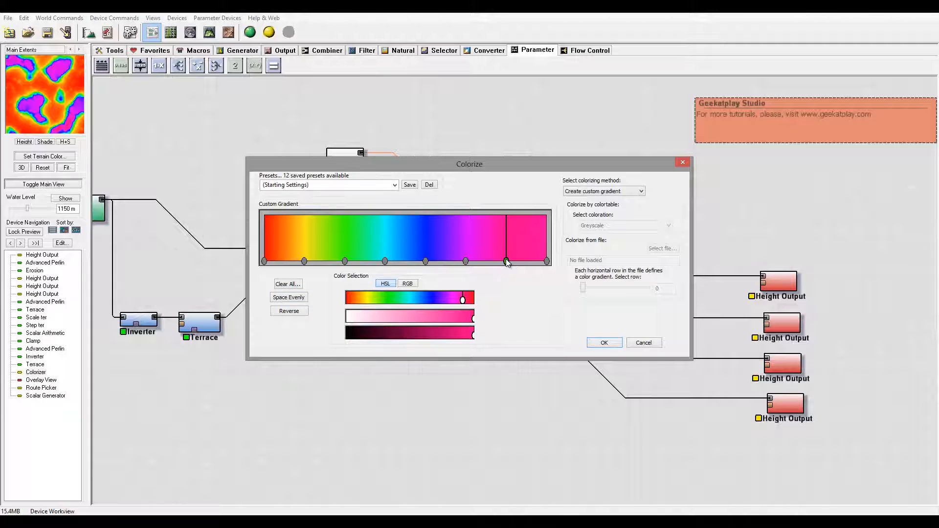
pyautogui.click(465, 261)
pyautogui.moveTo(467, 261); pyautogui.dragTo(478, 262)
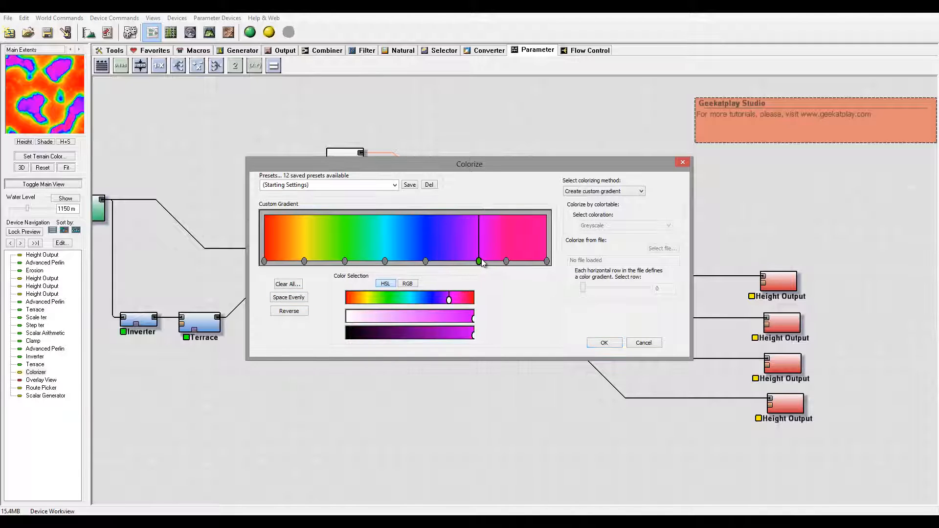
# Darken the gradient's hot pink end stop, shift its hue slightly toward red, and apply the Colorizer gradient.
pyautogui.click(547, 261)
pyautogui.moveTo(452, 334); pyautogui.dragTo(420, 335)
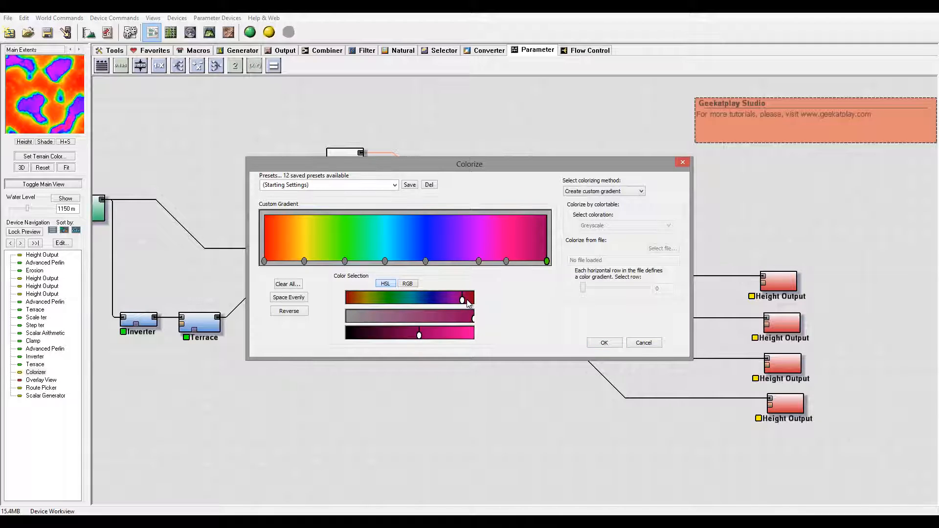
pyautogui.click(467, 299)
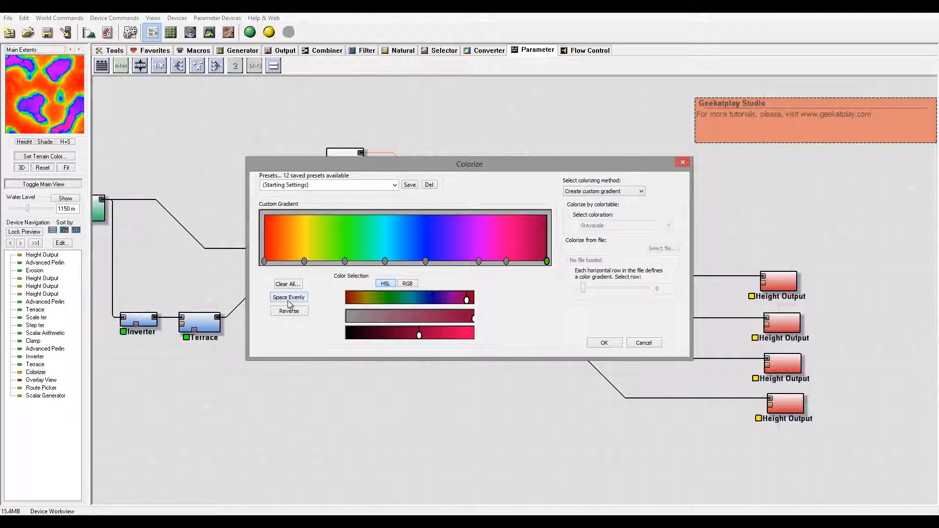
pyautogui.click(603, 342)
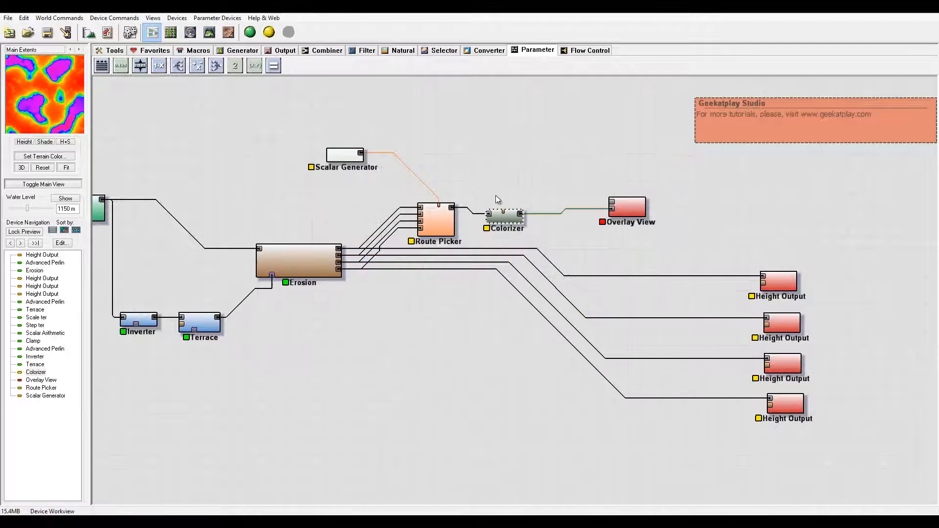
# Connect the Route Picker's primary output to the Overlay View's first input and move the Overlay View farther from the Colorizer.
pyautogui.click(631, 207)
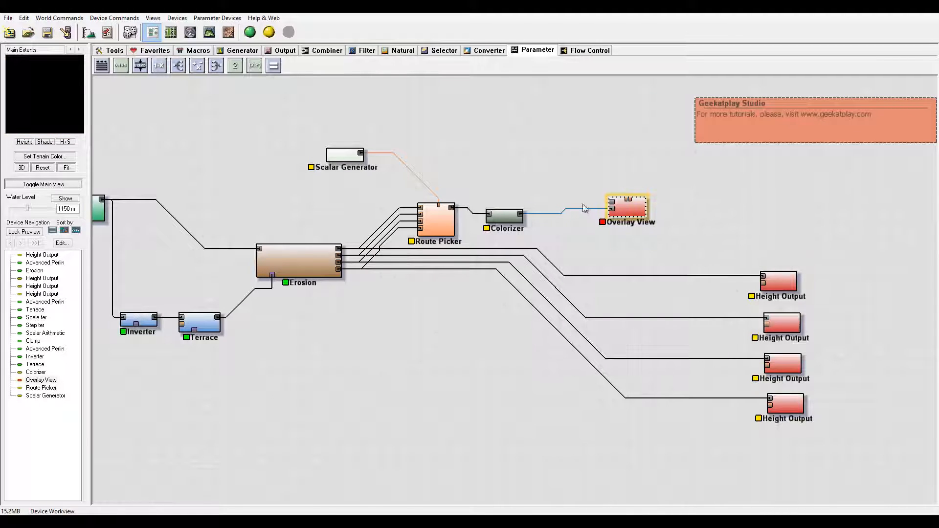
pyautogui.click(447, 215)
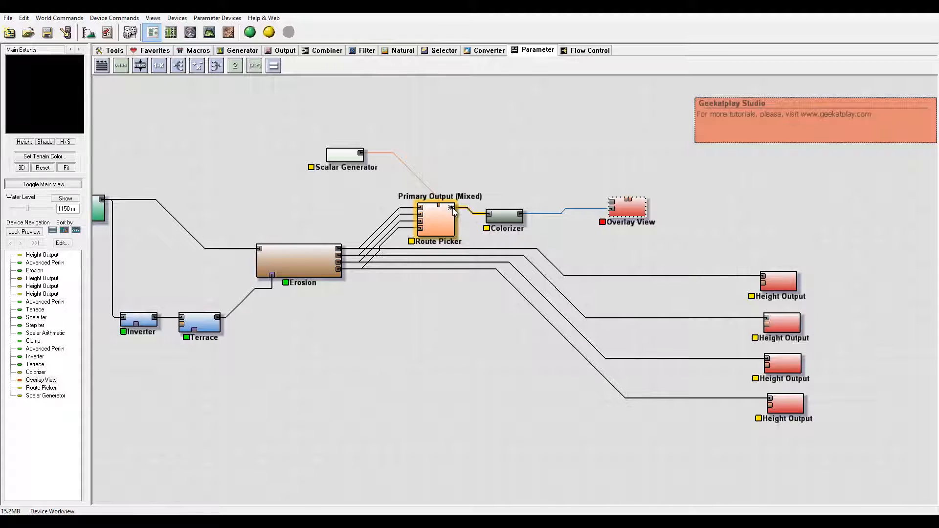
pyautogui.moveTo(453, 208); pyautogui.dragTo(615, 201)
pyautogui.moveTo(632, 210); pyautogui.dragTo(663, 205)
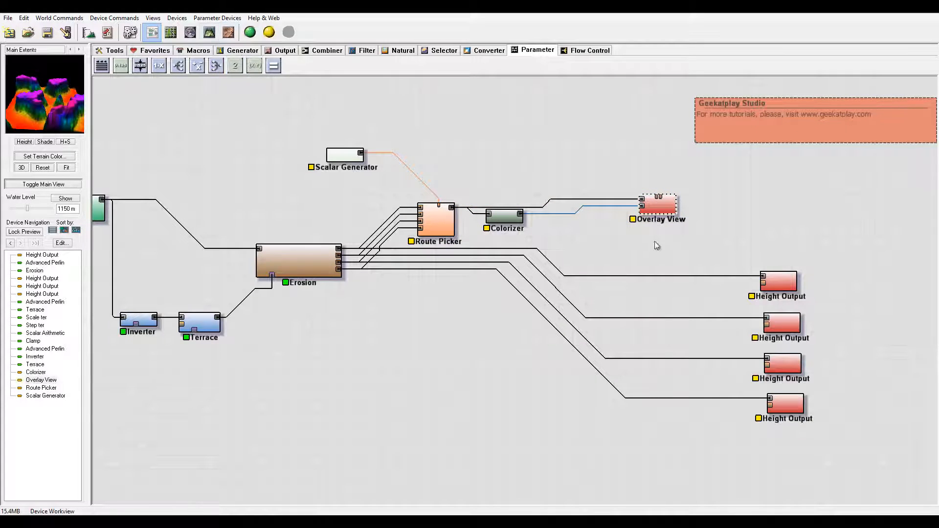
# Lock the preview on the Overlay View device and examine the rainbow-colored terrain in 3D from a higher angle.
pyautogui.rightClick(654, 204)
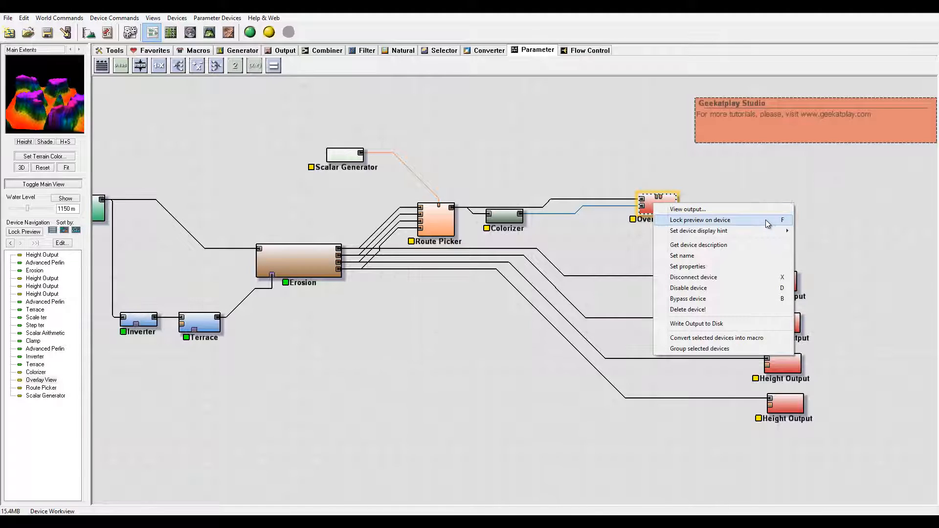
pyautogui.click(767, 224)
pyautogui.click(210, 32)
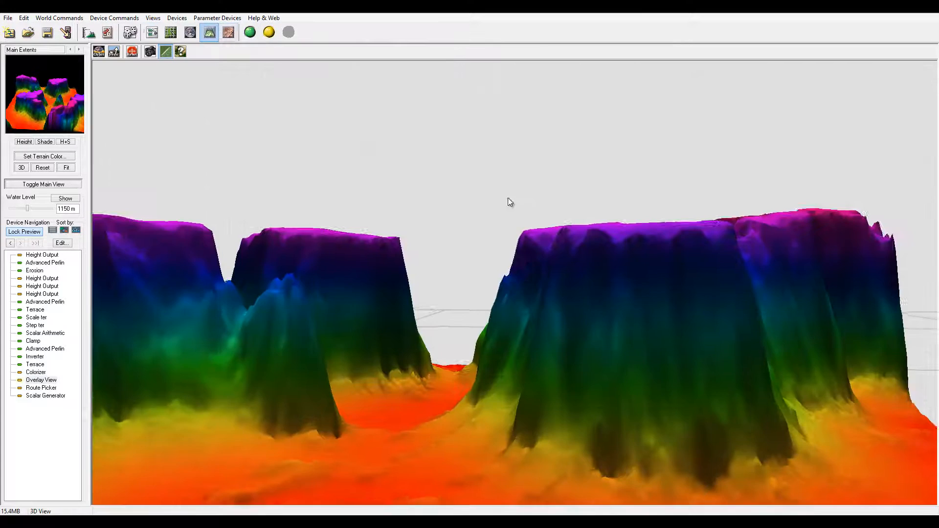
pyautogui.moveTo(507, 198); pyautogui.dragTo(506, 220, button='right')
pyautogui.moveTo(505, 220); pyautogui.dragTo(481, 296)
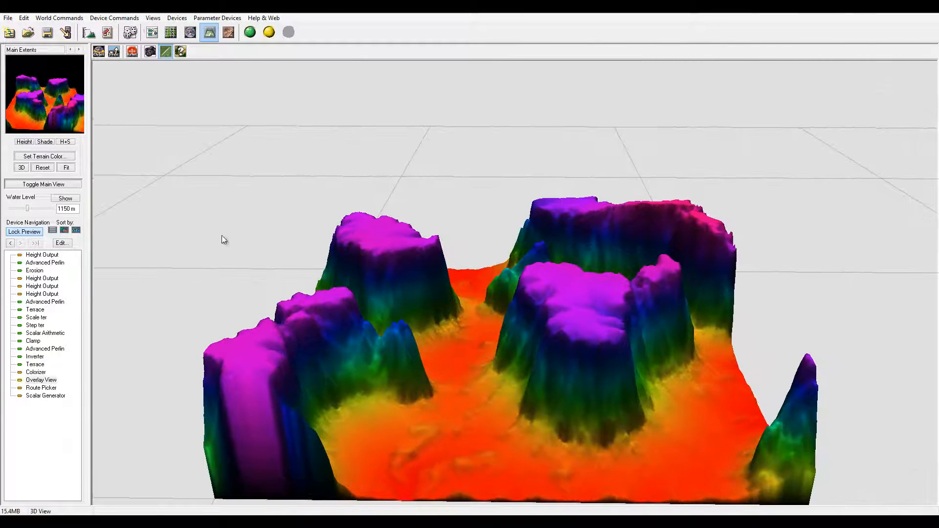
pyautogui.doubleClick(52, 396)
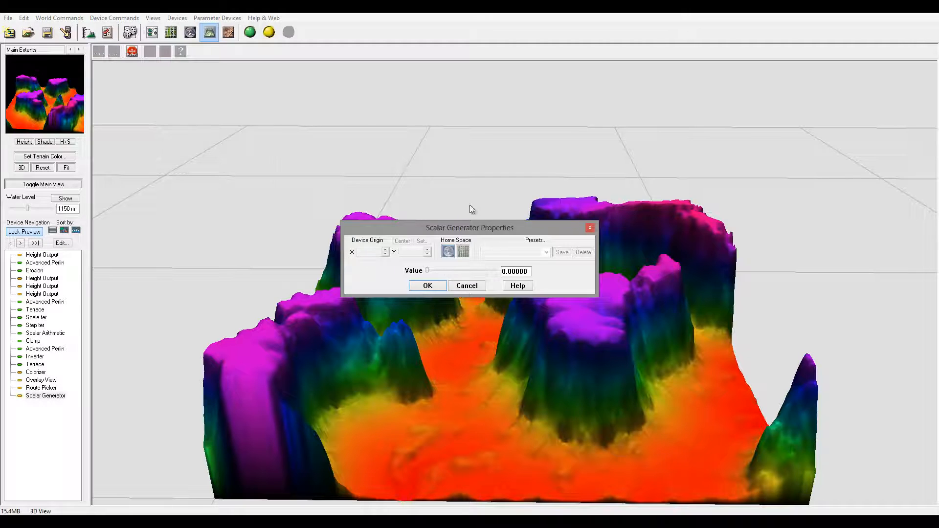
pyautogui.moveTo(326, 125); pyautogui.dragTo(306, 127)
pyautogui.click(342, 139)
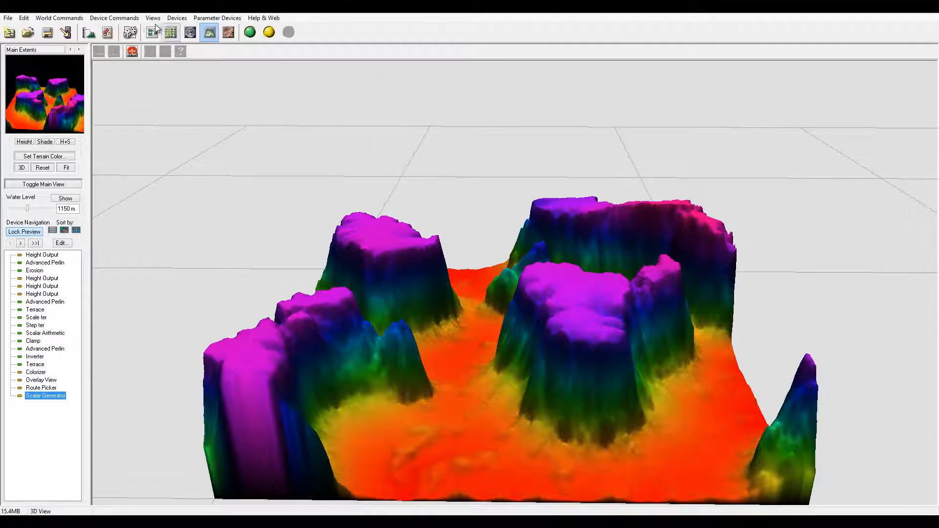
# In the device network, place the Scalar Generator above the Route Picker and nudge the Route Picker away from the Colorizer.
pyautogui.click(152, 32)
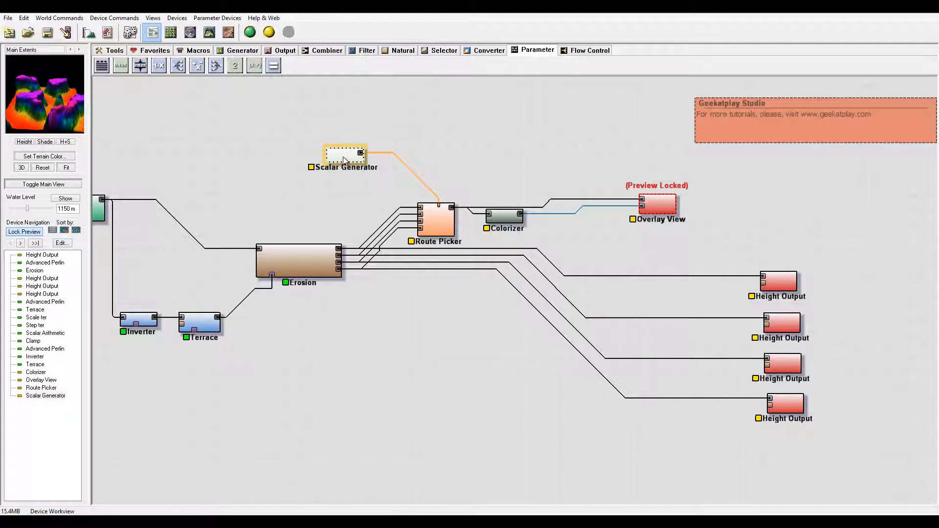
pyautogui.moveTo(345, 160); pyautogui.dragTo(400, 153)
pyautogui.moveTo(444, 215); pyautogui.dragTo(435, 215)
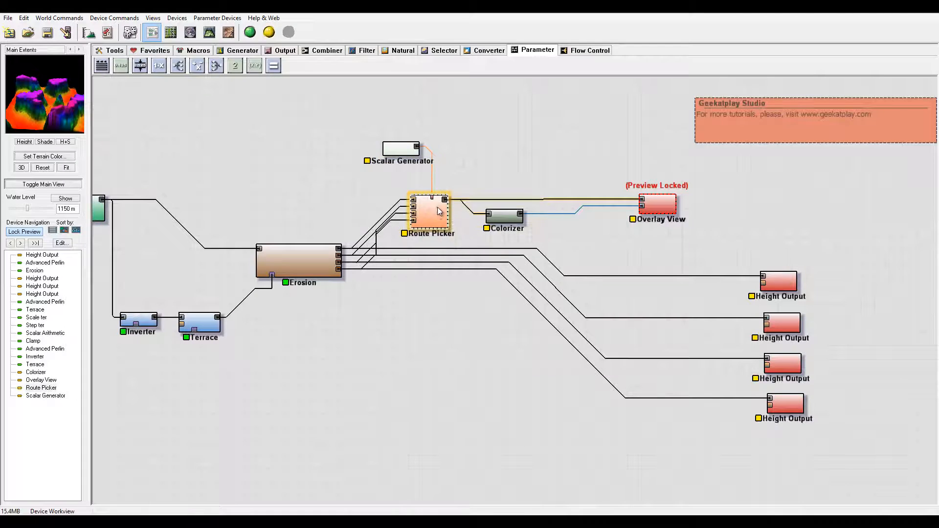
pyautogui.doubleClick(408, 148)
pyautogui.click(467, 286)
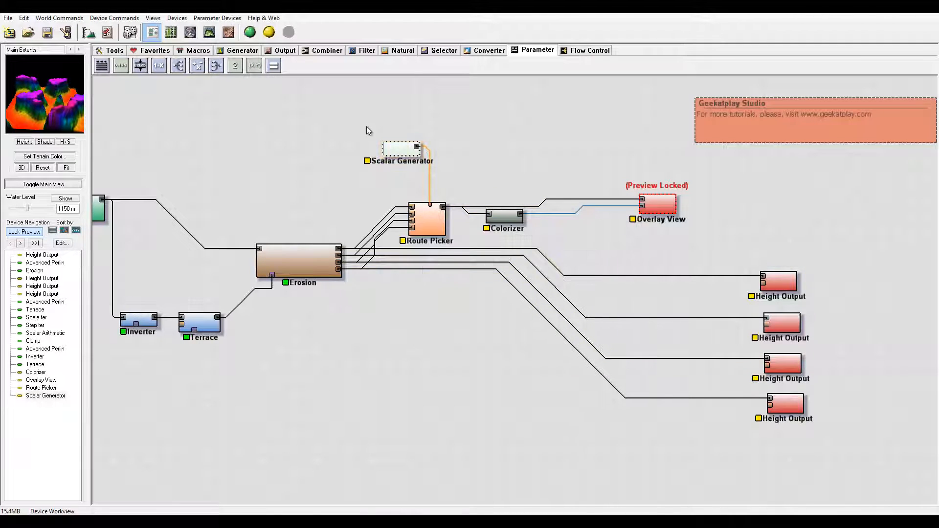
# Rename the Scalar Generator device as Selector.
pyautogui.rightClick(405, 147)
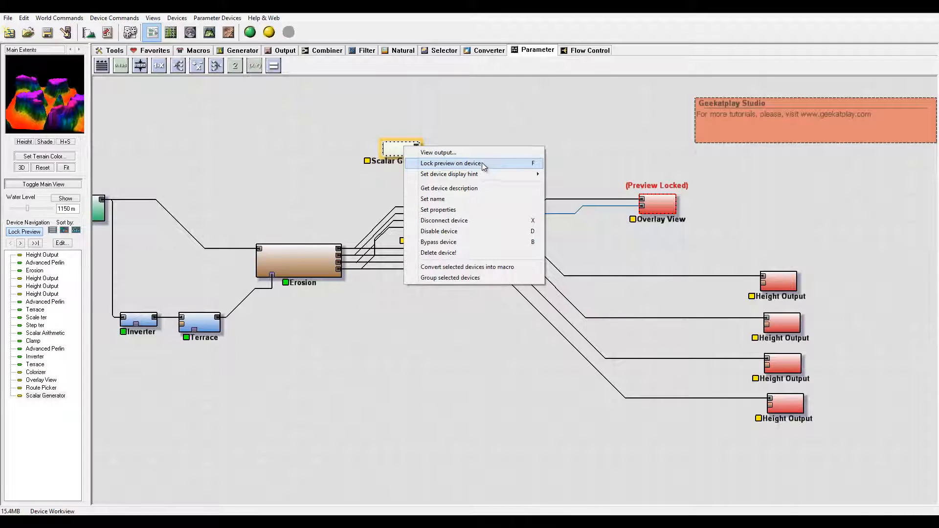
pyautogui.click(482, 198)
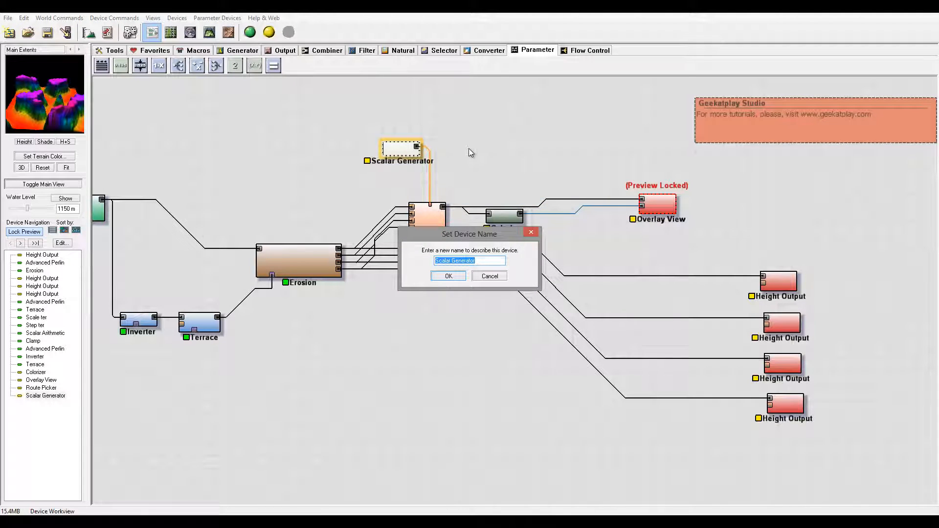
pyautogui.write('Selector')
pyautogui.click(453, 276)
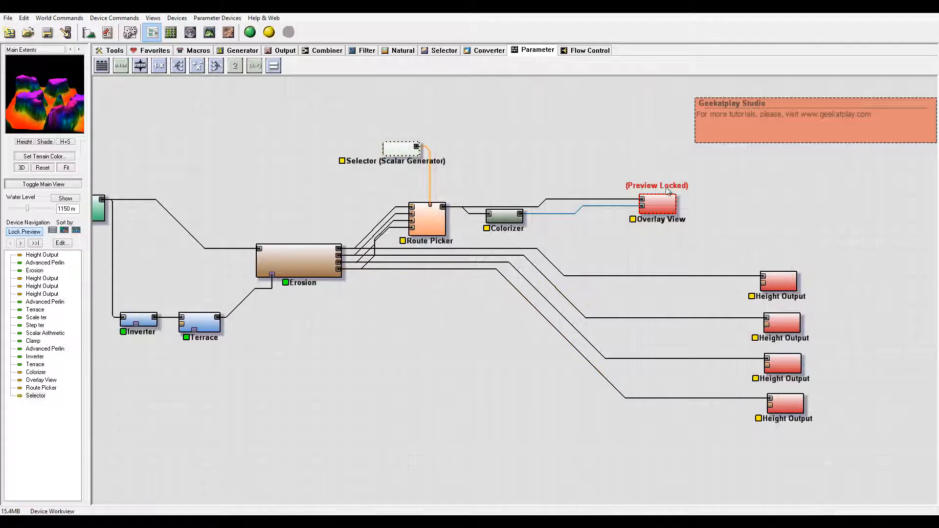
# With the 3D view showing, set the Selector's value to 0.5.
pyautogui.click(209, 33)
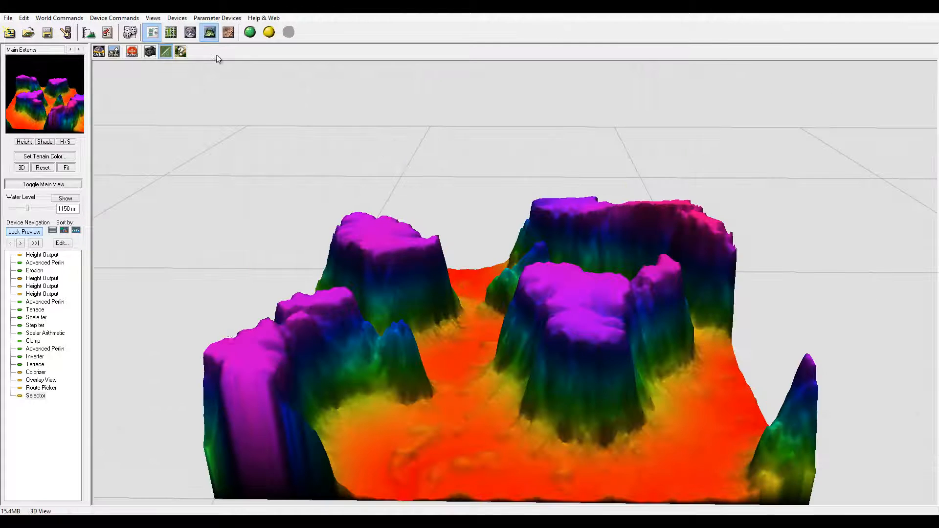
pyautogui.doubleClick(35, 396)
pyautogui.moveTo(473, 228); pyautogui.dragTo(428, 119)
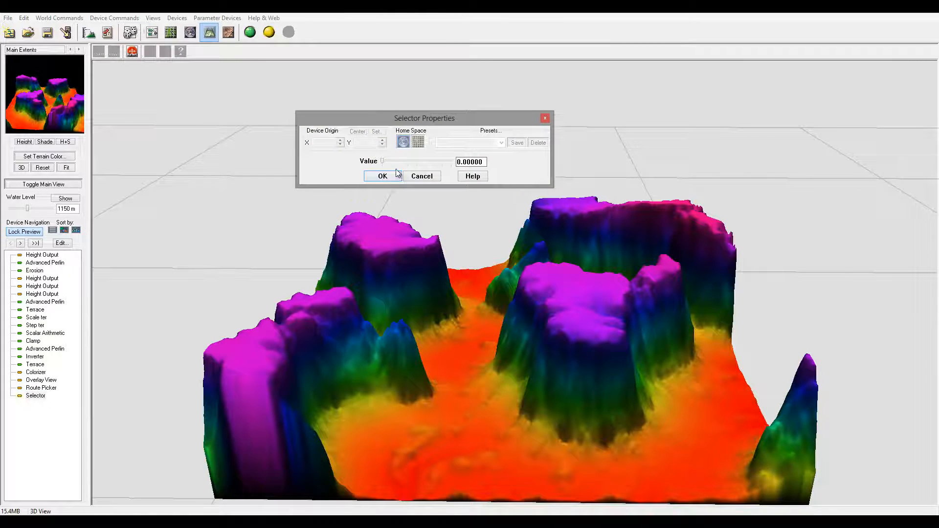
pyautogui.moveTo(386, 162); pyautogui.dragTo(413, 166)
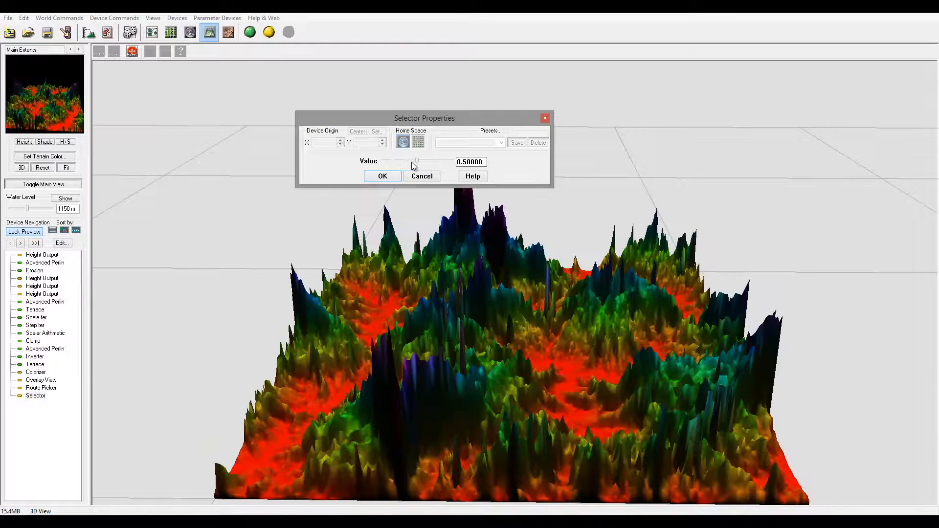
pyautogui.click(390, 176)
# Connect Erosion's first output directly to the Overlay View's first input and examine the overlay on the terrain in 3D.
pyautogui.click(152, 32)
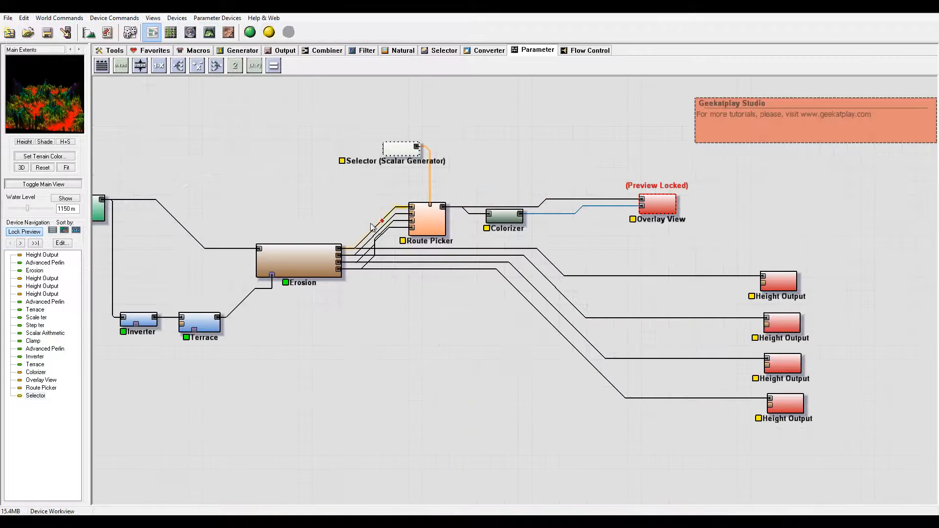
pyautogui.moveTo(338, 248); pyautogui.dragTo(670, 214)
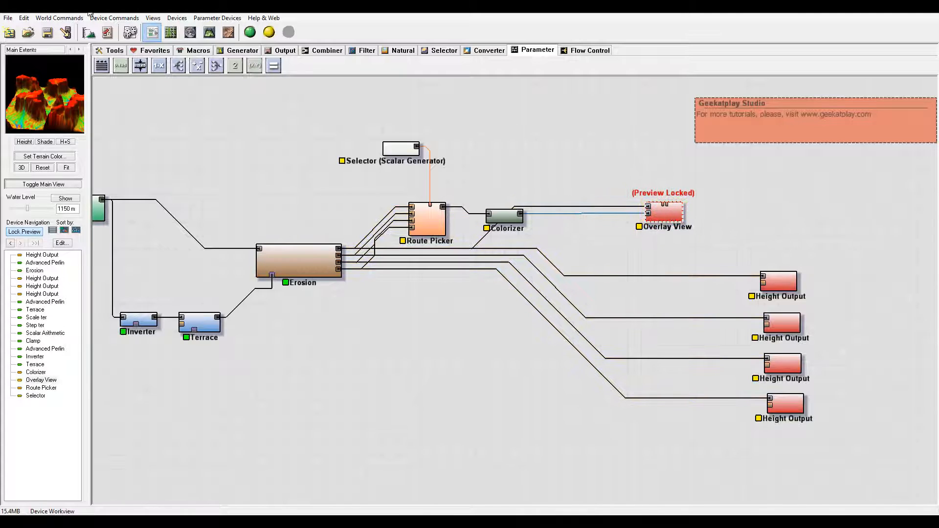
pyautogui.click(210, 32)
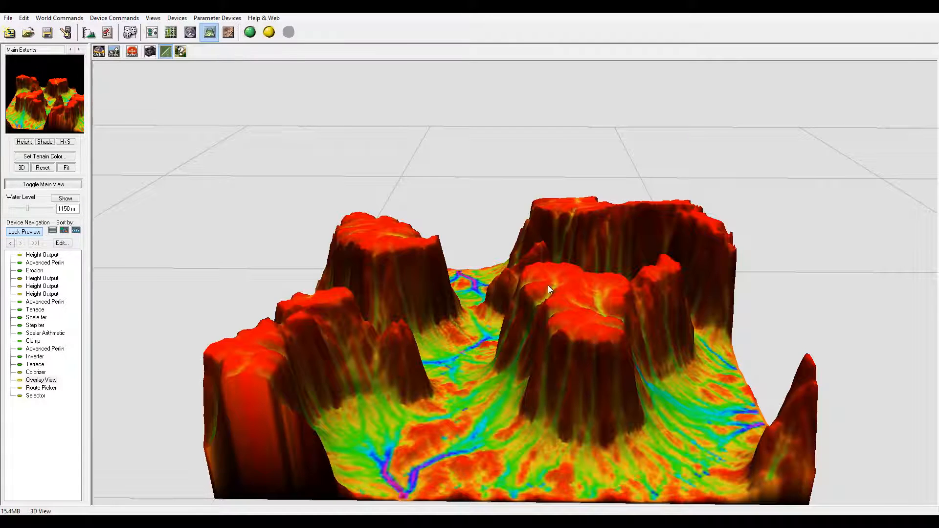
pyautogui.moveTo(547, 285)
pyautogui.mouseDown()
pyautogui.moveTo(553, 256)
pyautogui.moveTo(542, 271)
pyautogui.mouseUp()
# Try Selector values of 0.70313 and 1.0 to compare the different Erosion outputs on the 3D terrain.
pyautogui.doubleClick(34, 395)
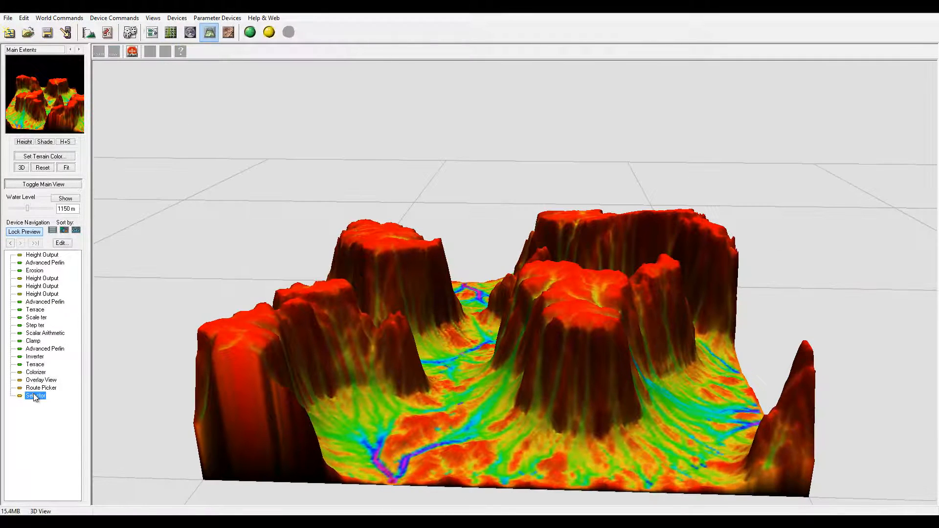
pyautogui.moveTo(465, 226); pyautogui.dragTo(457, 133)
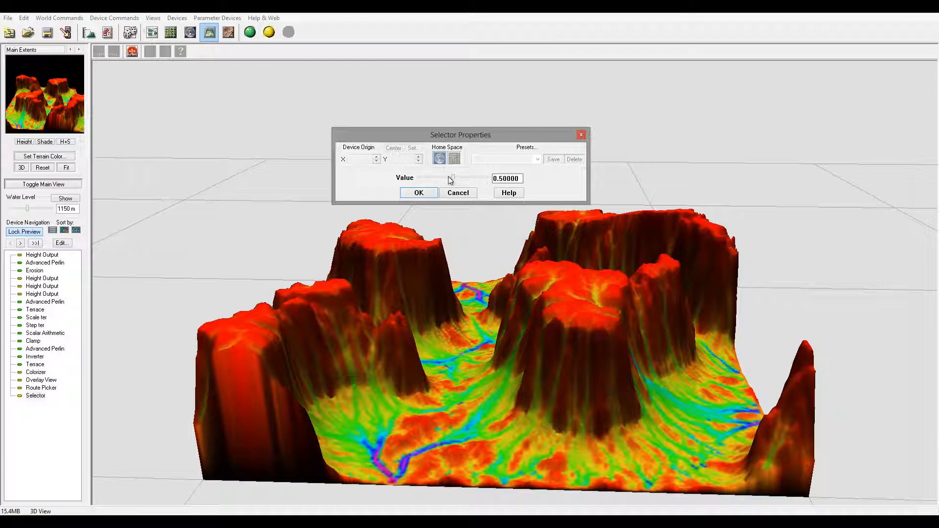
pyautogui.moveTo(449, 180)
pyautogui.mouseDown()
pyautogui.moveTo(424, 182)
pyautogui.moveTo(444, 183)
pyautogui.mouseUp()
pyautogui.moveTo(442, 180); pyautogui.dragTo(468, 178)
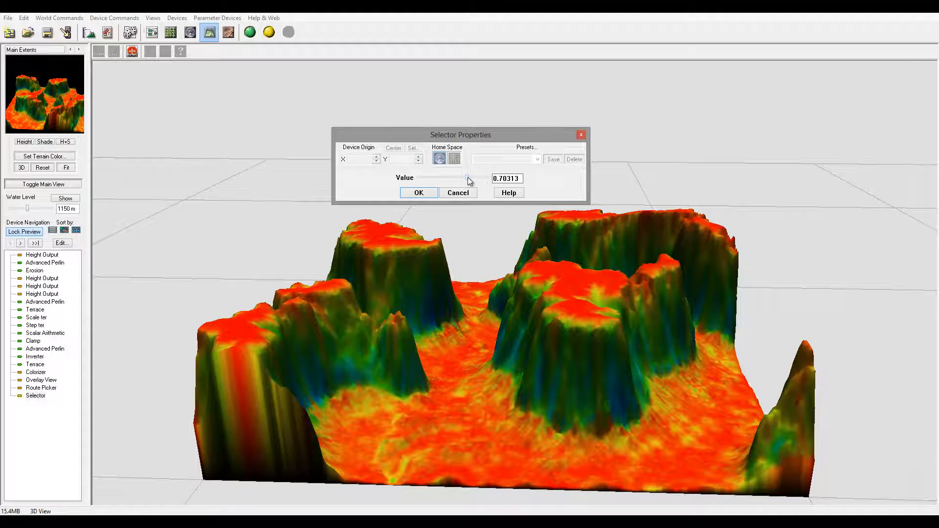
pyautogui.moveTo(469, 181); pyautogui.dragTo(493, 180)
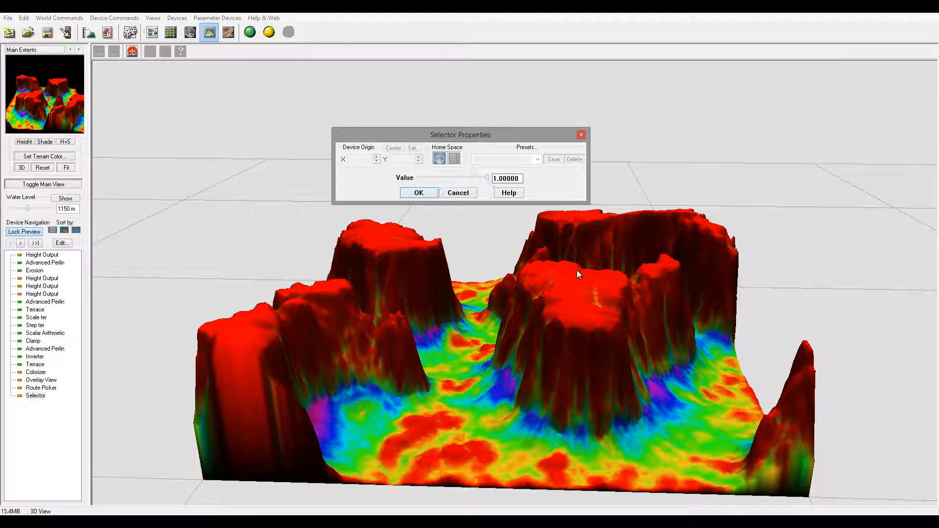
# Set the Selector's value to 0.73438, inspect the recolored terrain in 3D, and return to the device network.
pyautogui.moveTo(487, 179); pyautogui.dragTo(477, 179)
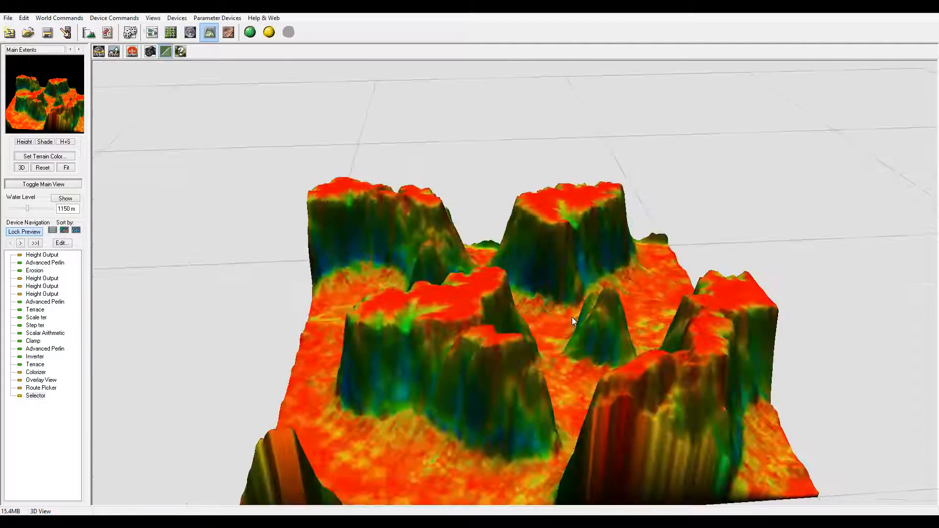
pyautogui.moveTo(574, 321); pyautogui.dragTo(511, 289)
pyautogui.doubleClick(28, 395)
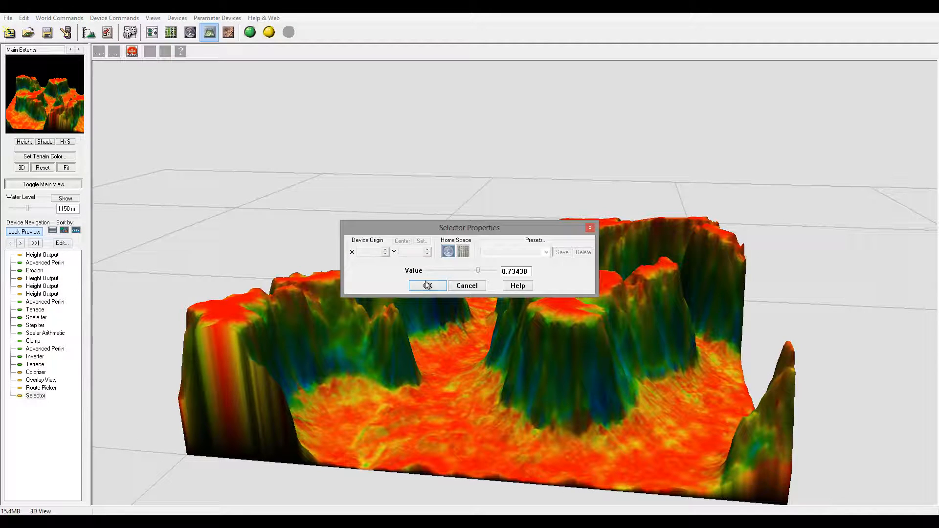
pyautogui.click(427, 285)
pyautogui.click(152, 33)
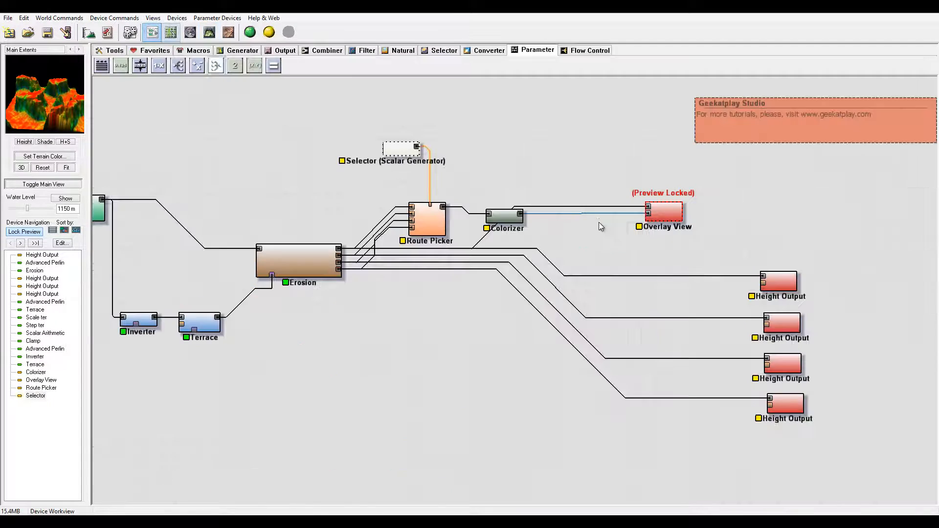
# Move the Overlay View higher and shift the Colorizer away from the Route Picker to free space beneath them.
pyautogui.moveTo(738, 239); pyautogui.dragTo(643, 220, button='right')
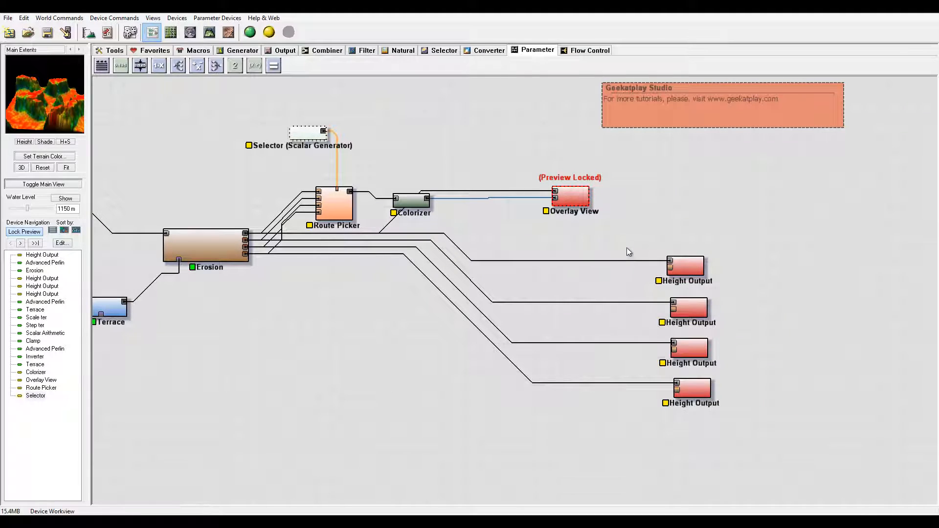
pyautogui.moveTo(410, 200); pyautogui.dragTo(427, 214)
pyautogui.moveTo(570, 205); pyautogui.dragTo(582, 156)
pyautogui.moveTo(431, 219); pyautogui.dragTo(431, 196)
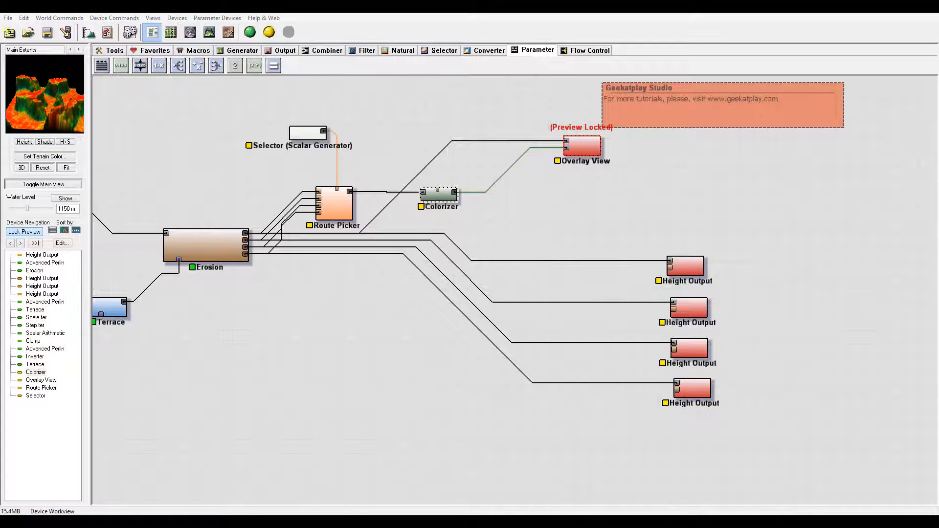
pyautogui.moveTo(694, 181); pyautogui.dragTo(737, 180, button='middle')
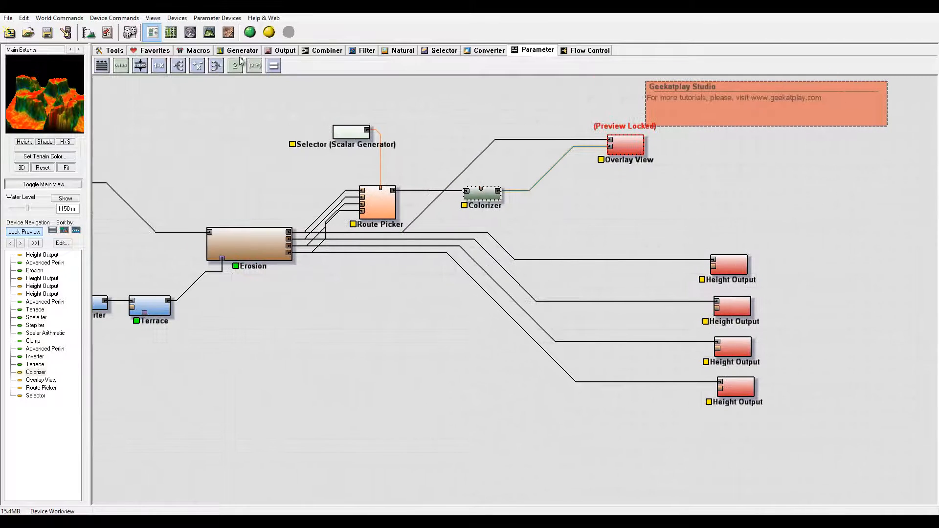
# Add four Bitmap Output devices in a column just before the Height Outputs.
pyautogui.click(277, 51)
pyautogui.moveTo(140, 65); pyautogui.dragTo(621, 226)
pyautogui.click(622, 226)
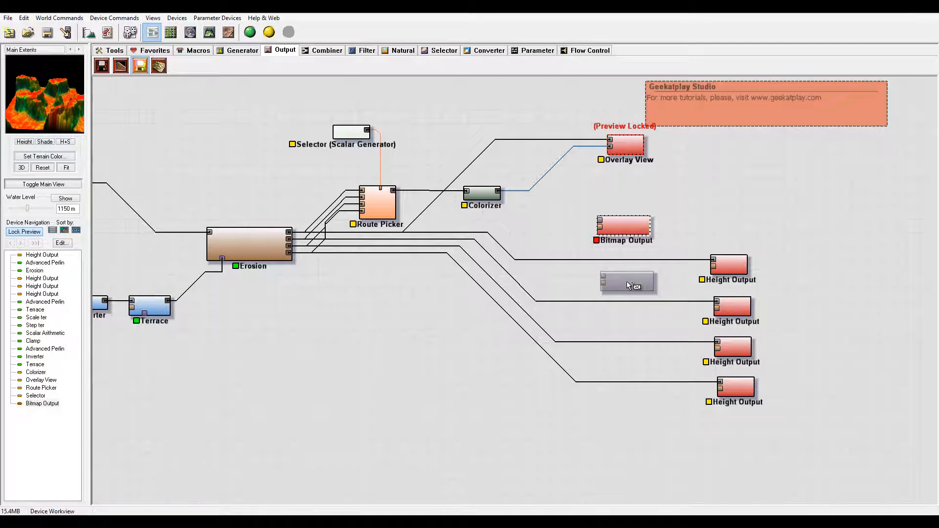
pyautogui.click(626, 280)
pyautogui.click(630, 322)
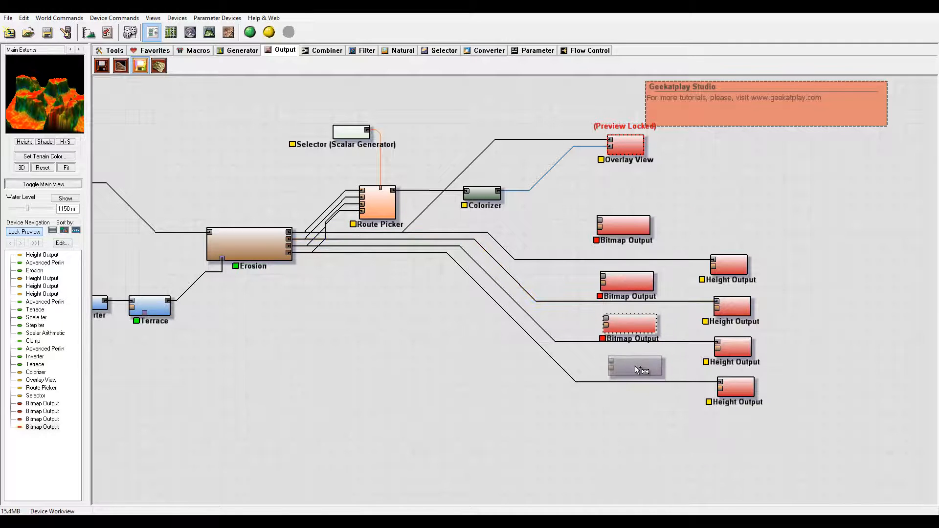
pyautogui.click(635, 366)
pyautogui.rightClick(734, 194)
pyautogui.moveTo(615, 218); pyautogui.dragTo(621, 225)
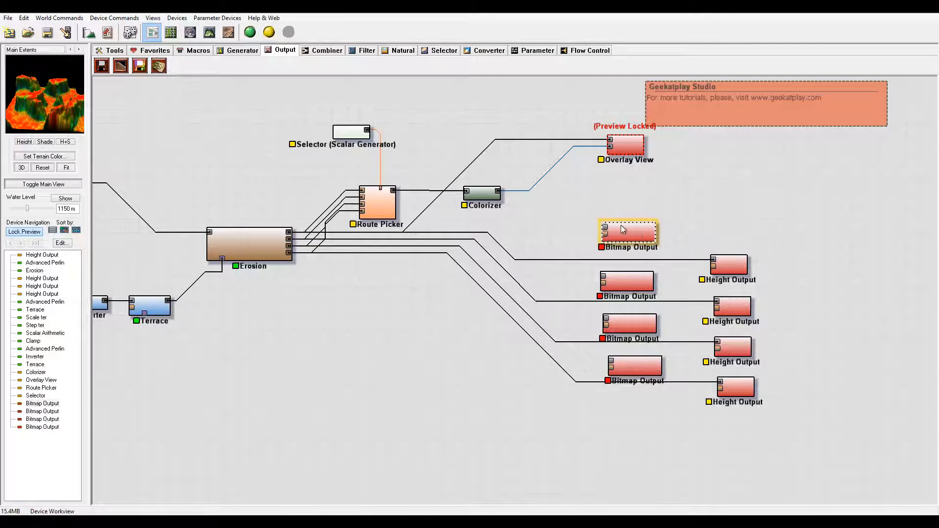
# Add four Colorizer devices in a column, one in front of each Bitmap Output.
pyautogui.click(468, 50)
pyautogui.click(176, 67)
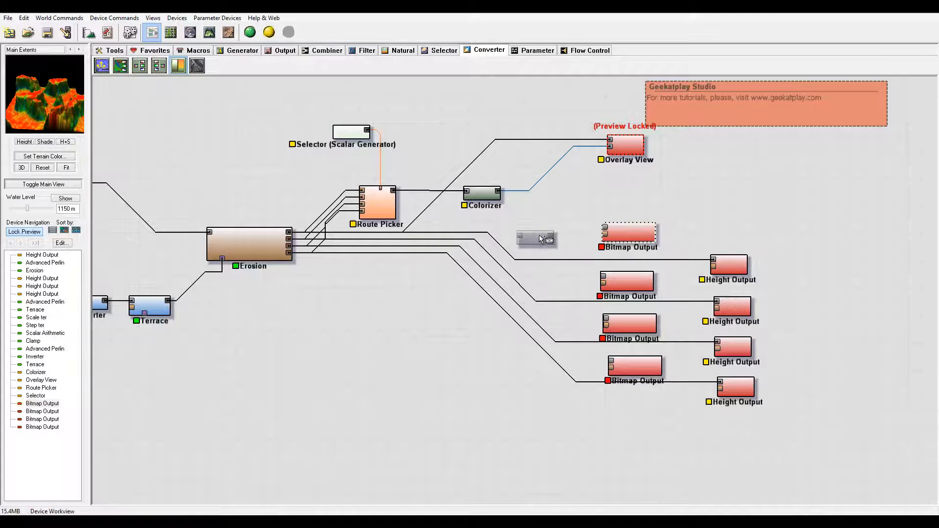
pyautogui.click(537, 224)
pyautogui.click(536, 283)
pyautogui.click(535, 325)
pyautogui.click(537, 376)
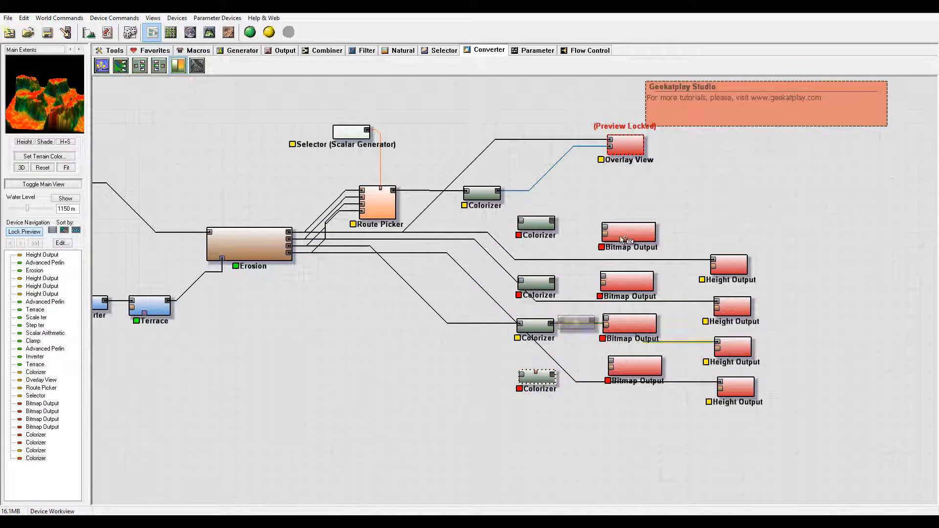
pyautogui.rightClick(542, 202)
# Accept the uppermost new Colorizer's default greyscale gradient and wire it between Erosion's first output and the first Bitmap Output.
pyautogui.doubleClick(538, 226)
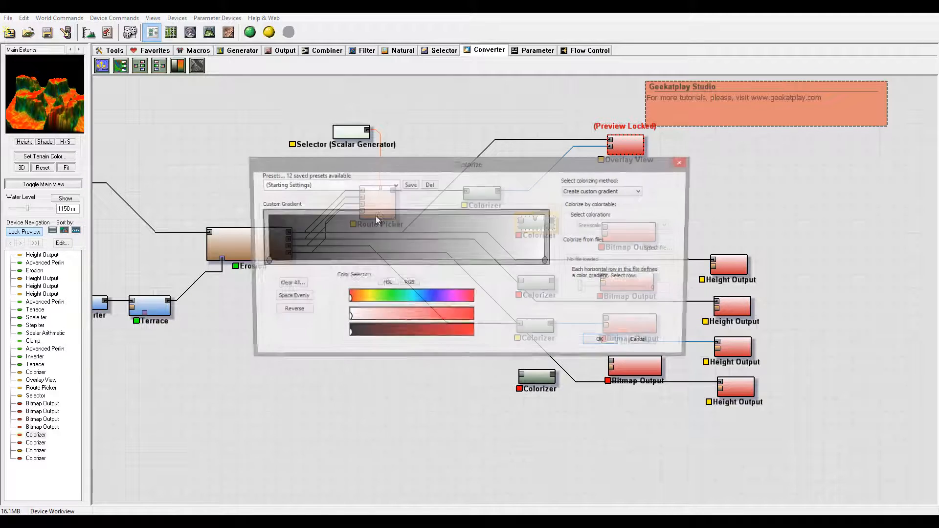
pyautogui.click(605, 343)
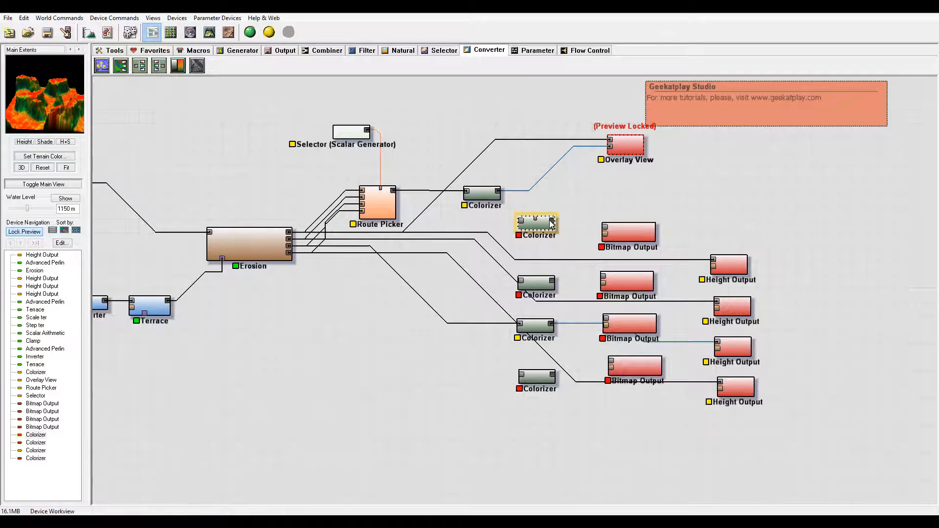
pyautogui.moveTo(552, 221); pyautogui.dragTo(606, 227)
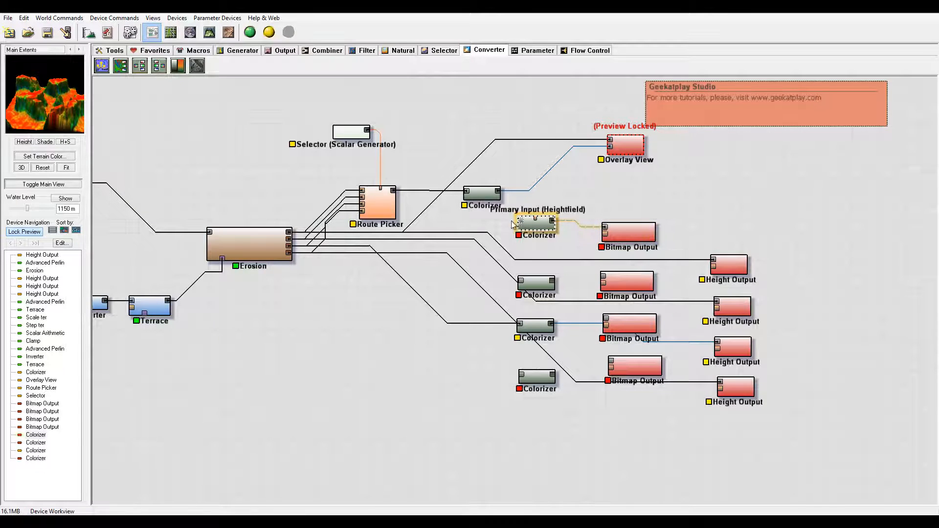
pyautogui.moveTo(522, 222); pyautogui.dragTo(517, 222)
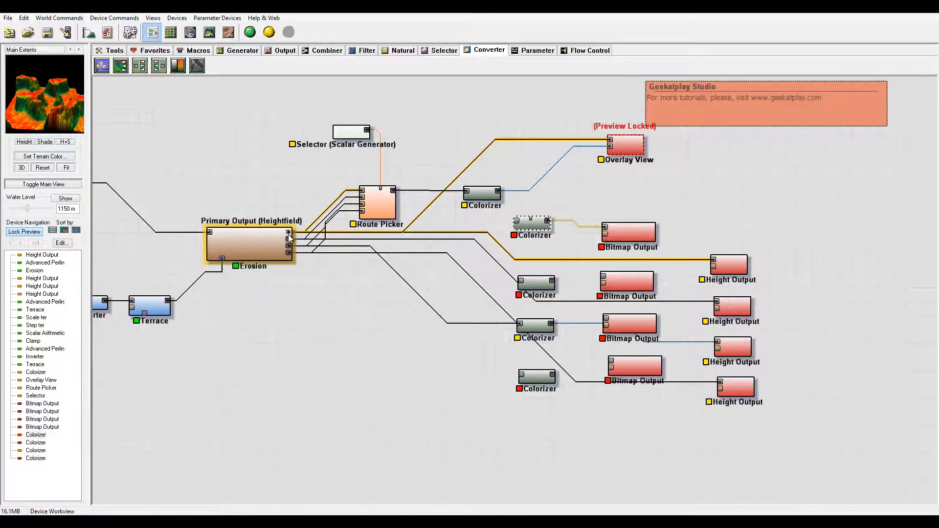
pyautogui.moveTo(288, 238); pyautogui.dragTo(539, 231)
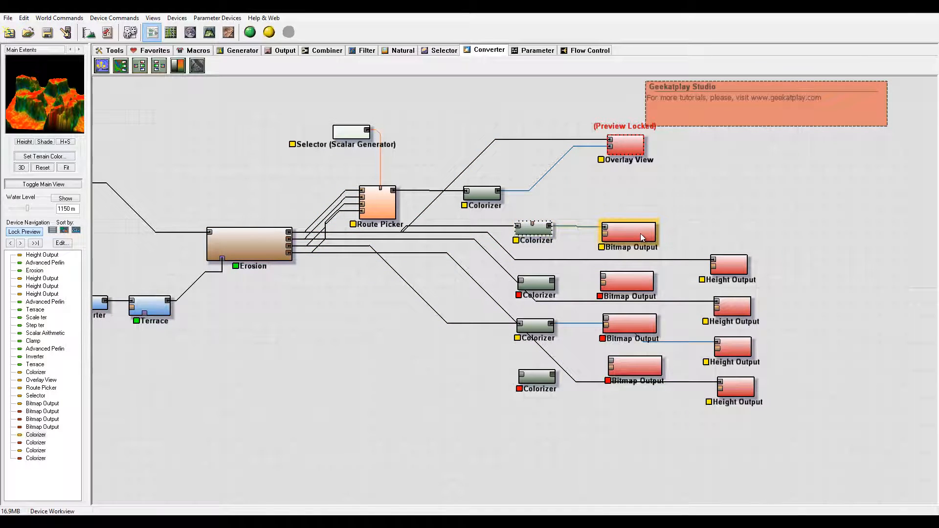
pyautogui.moveTo(641, 234); pyautogui.dragTo(645, 232)
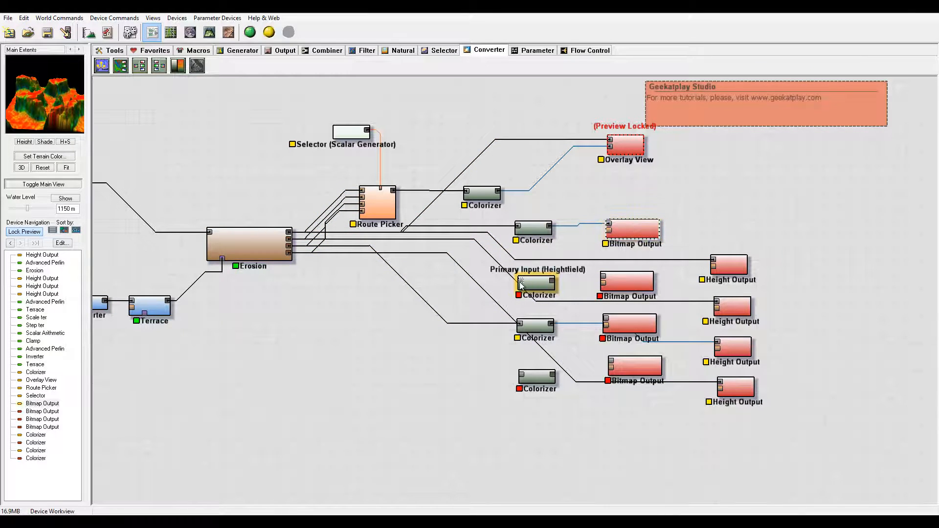
# Route Erosion's second, third and fourth outputs through the remaining new Colorizers into the first inputs of the matching Bitmap Outputs.
pyautogui.moveTo(521, 282); pyautogui.dragTo(289, 238)
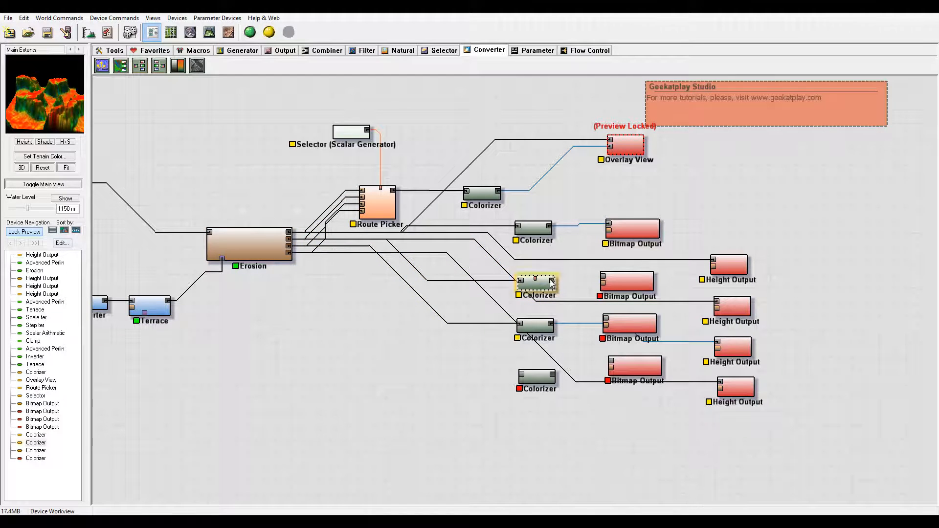
pyautogui.moveTo(552, 281); pyautogui.dragTo(604, 276)
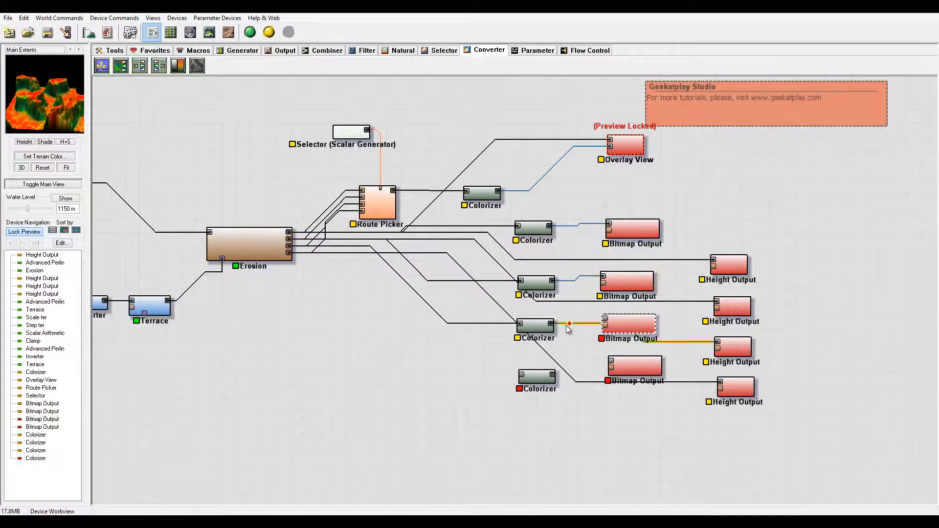
pyautogui.moveTo(552, 323); pyautogui.dragTo(608, 321)
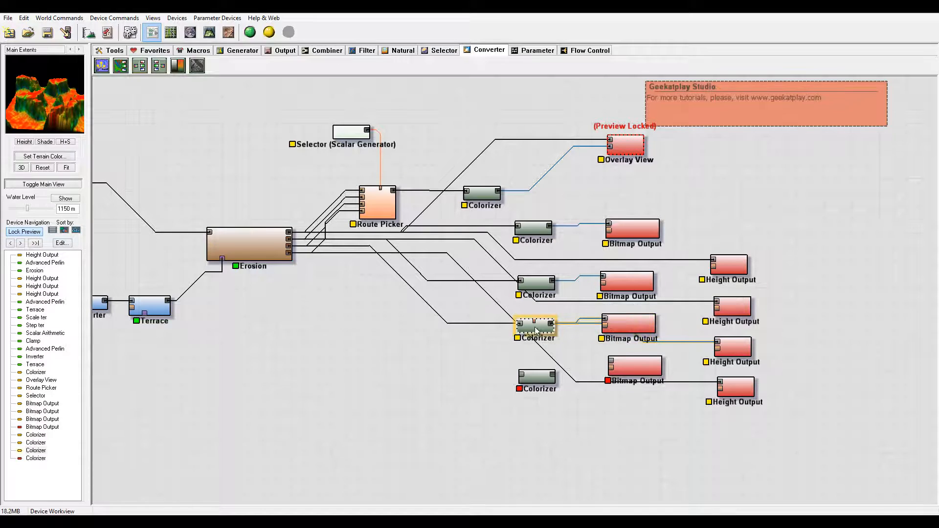
pyautogui.moveTo(518, 324); pyautogui.dragTo(290, 253)
pyautogui.click(522, 377)
pyautogui.moveTo(521, 377); pyautogui.dragTo(289, 252)
pyautogui.moveTo(554, 375); pyautogui.dragTo(612, 362)
# Unlock the Overlay View's preview and connect Erosion's first output to the first Bitmap Output's second input.
pyautogui.moveTo(610, 233); pyautogui.dragTo(635, 214)
pyautogui.rightClick(632, 147)
pyautogui.click(694, 160)
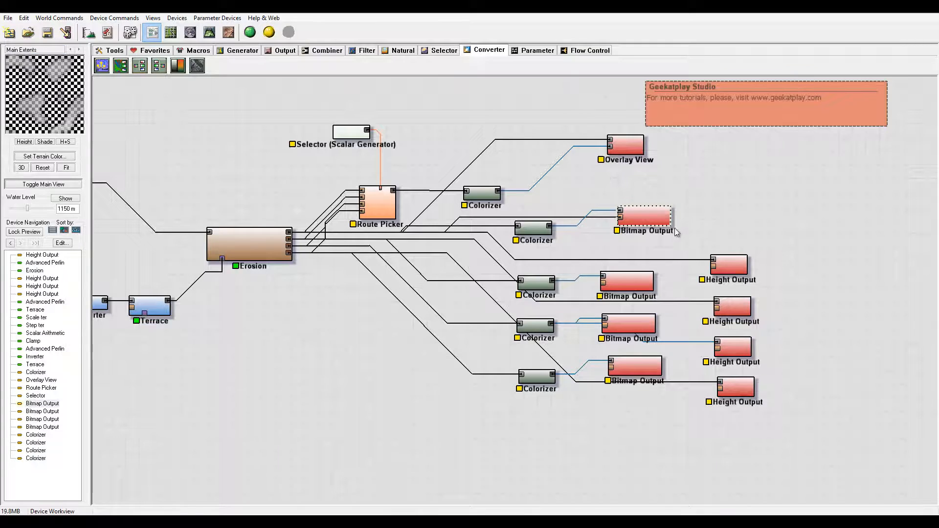
pyautogui.moveTo(645, 228)
pyautogui.mouseDown()
pyautogui.moveTo(650, 219)
pyautogui.moveTo(656, 226)
pyautogui.mouseUp()
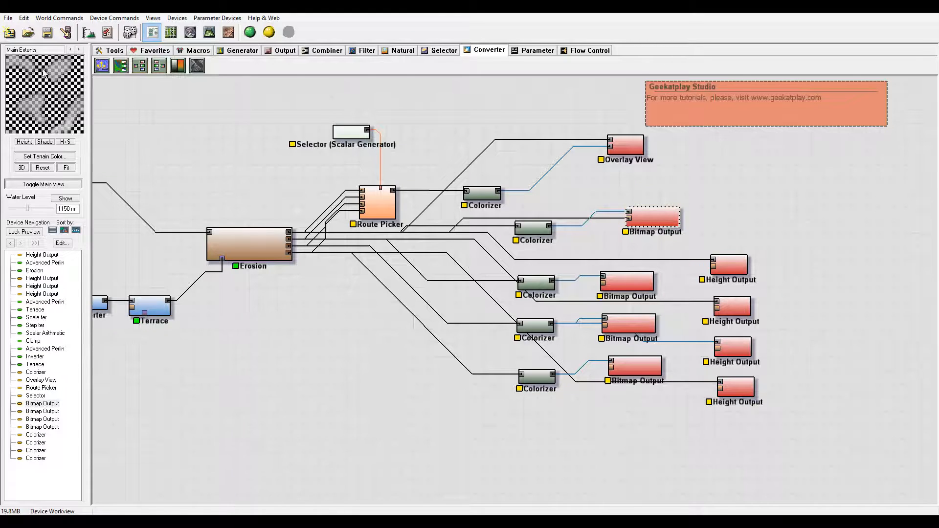
pyautogui.moveTo(634, 233)
pyautogui.mouseDown()
pyautogui.moveTo(629, 248)
pyautogui.moveTo(656, 235)
pyautogui.moveTo(640, 248)
pyautogui.mouseUp()
# Connect Erosion's second, third and fourth outputs directly to the second inputs of the other three Bitmap Outputs.
pyautogui.moveTo(608, 284); pyautogui.dragTo(289, 240)
pyautogui.moveTo(607, 325); pyautogui.dragTo(288, 246)
pyautogui.click(611, 369)
pyautogui.moveTo(611, 367); pyautogui.dragTo(289, 252)
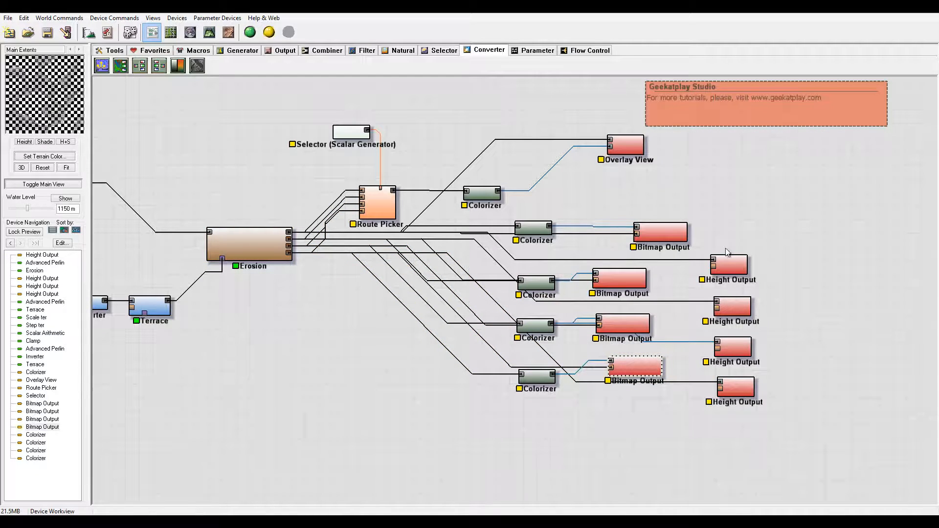
# Move the four Height Outputs below the Route Picker and reconnect the third one directly to Erosion's third output.
pyautogui.moveTo(651, 232); pyautogui.dragTo(622, 230)
pyautogui.moveTo(812, 211); pyautogui.dragTo(701, 435)
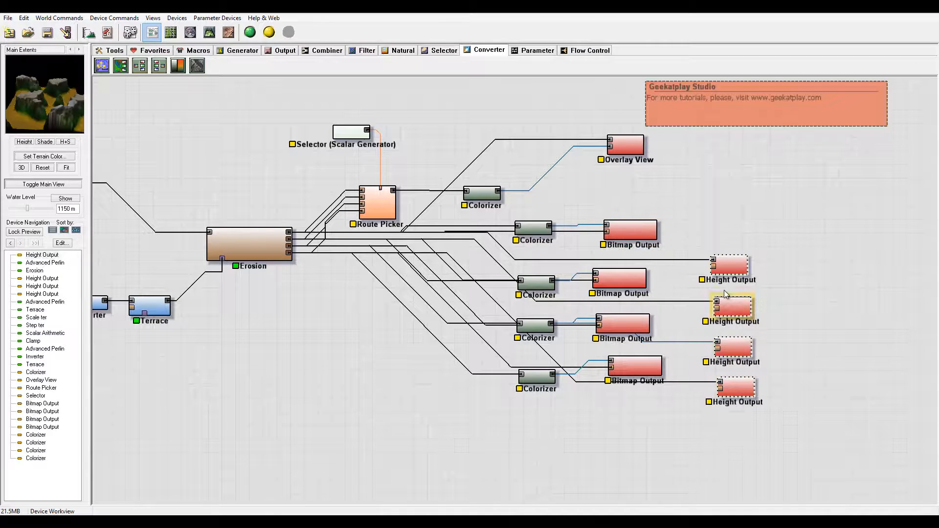
pyautogui.moveTo(728, 271); pyautogui.dragTo(387, 375)
pyautogui.moveTo(611, 321); pyautogui.dragTo(636, 304)
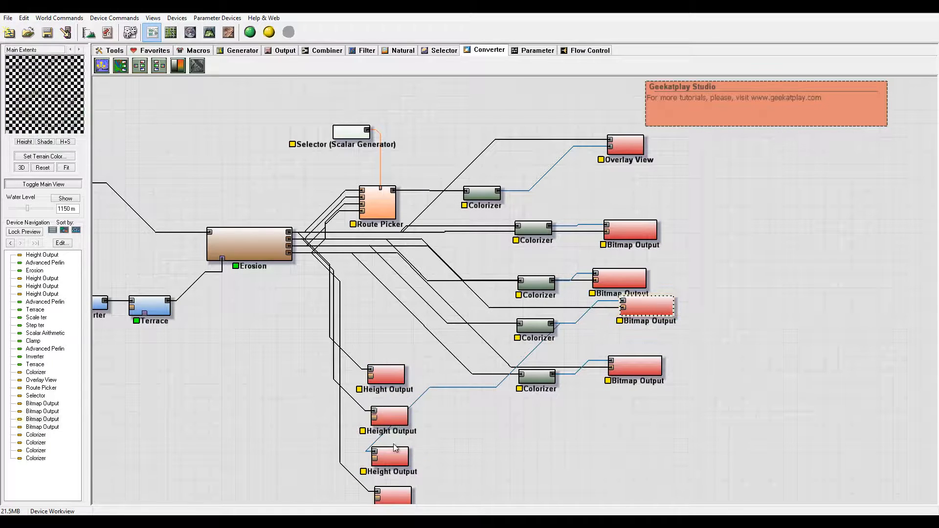
pyautogui.moveTo(374, 453); pyautogui.dragTo(288, 246)
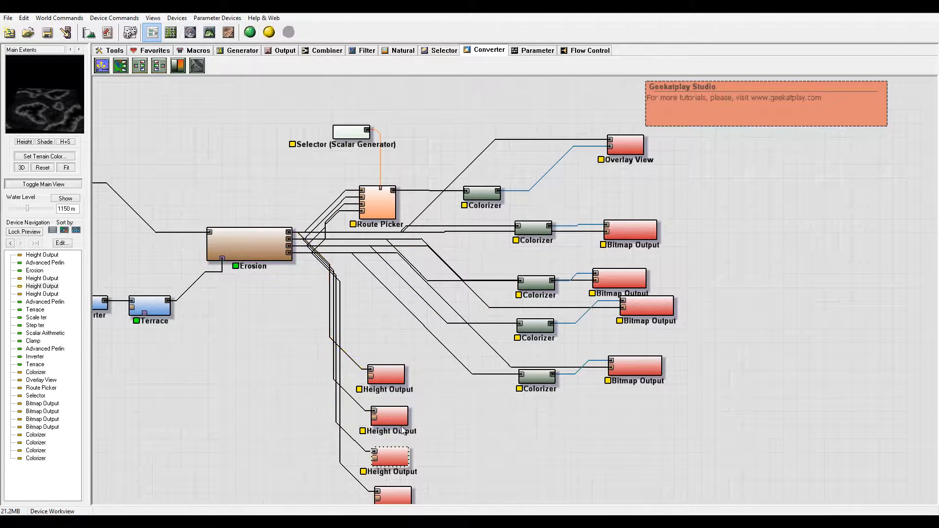
pyautogui.moveTo(651, 308); pyautogui.dragTo(622, 224)
# Set the first Bitmap Output's file format to PNG (8bits/channel).
pyautogui.doubleClick(622, 224)
pyautogui.moveTo(516, 187); pyautogui.dragTo(568, 166)
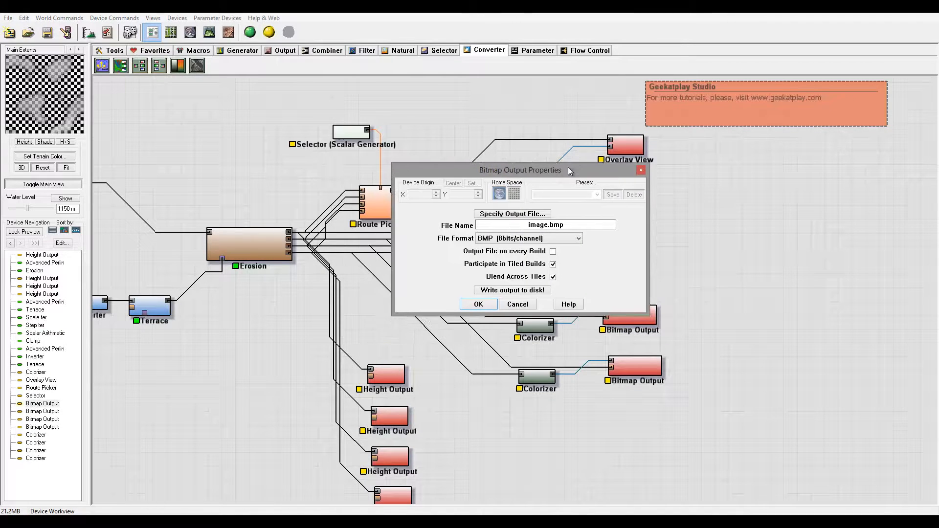
pyautogui.click(578, 238)
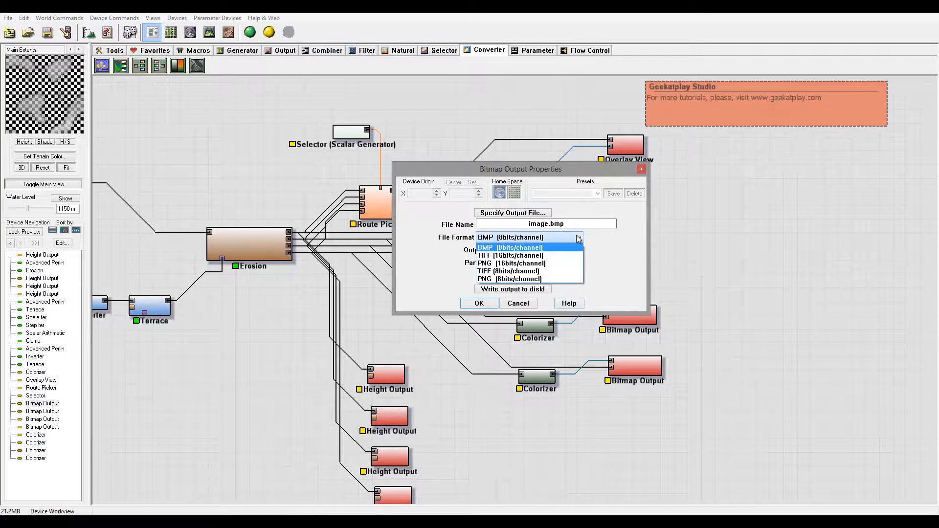
pyautogui.click(540, 256)
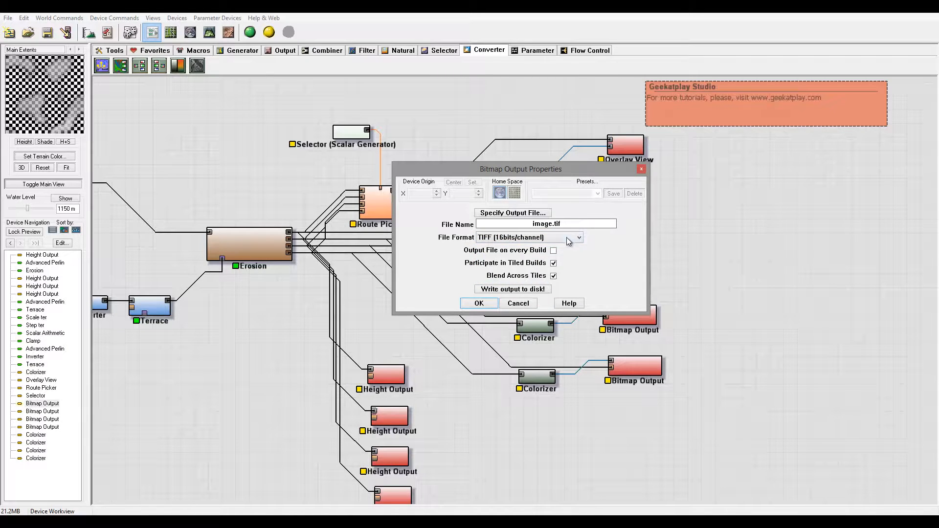
pyautogui.click(569, 240)
pyautogui.click(530, 282)
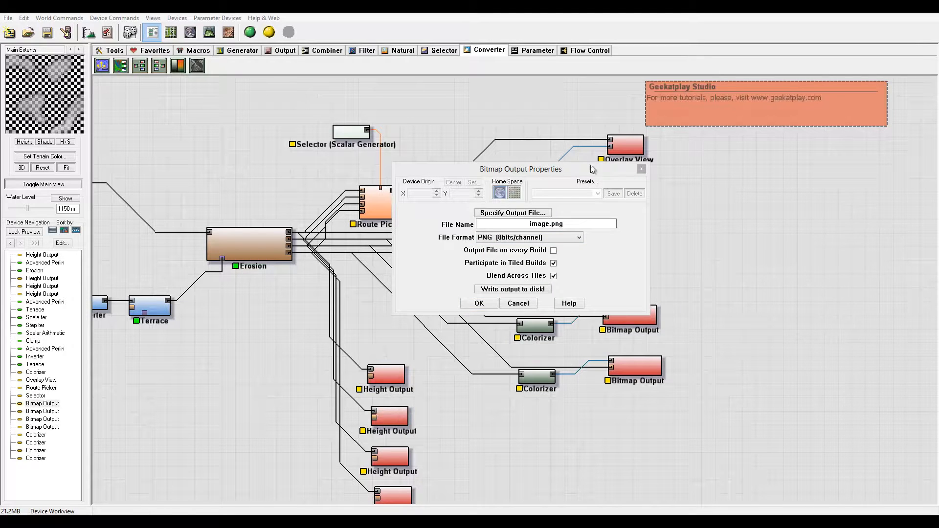
pyautogui.moveTo(580, 164); pyautogui.dragTo(793, 132)
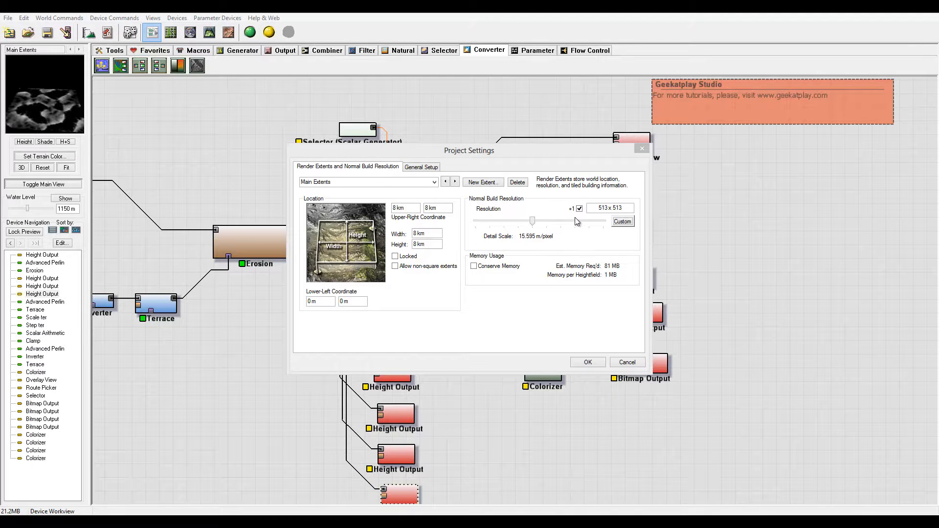
# Set the project's normal build resolution to 2049 x 2049 and build the world.
pyautogui.click(561, 221)
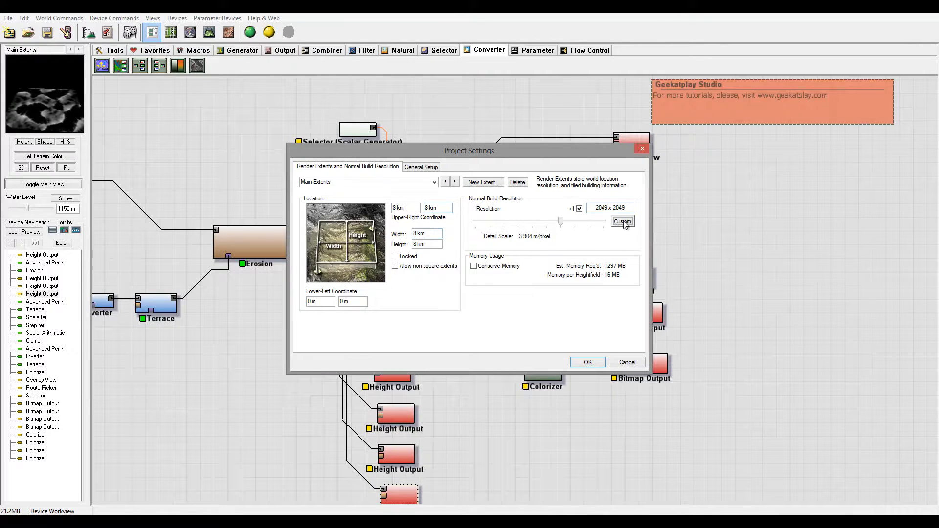
pyautogui.click(589, 363)
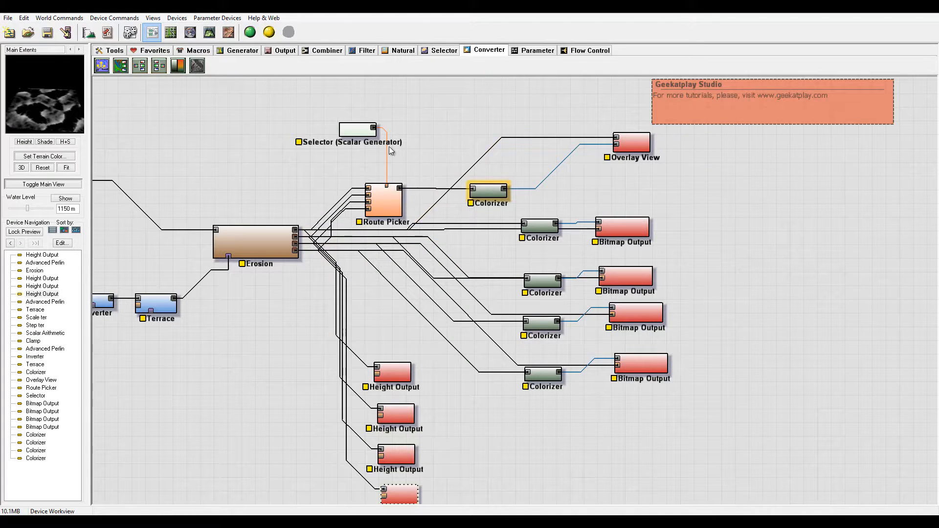
pyautogui.click(153, 39)
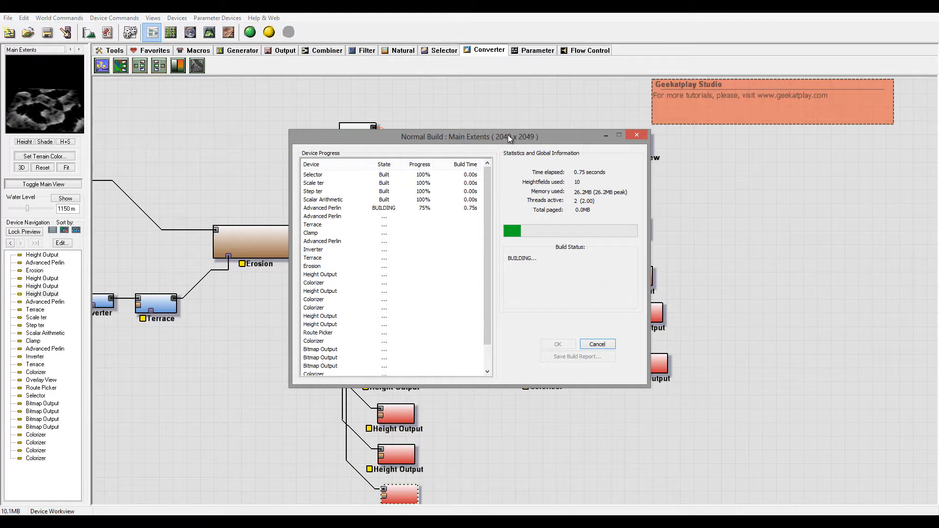
pyautogui.moveTo(509, 138); pyautogui.dragTo(558, 95)
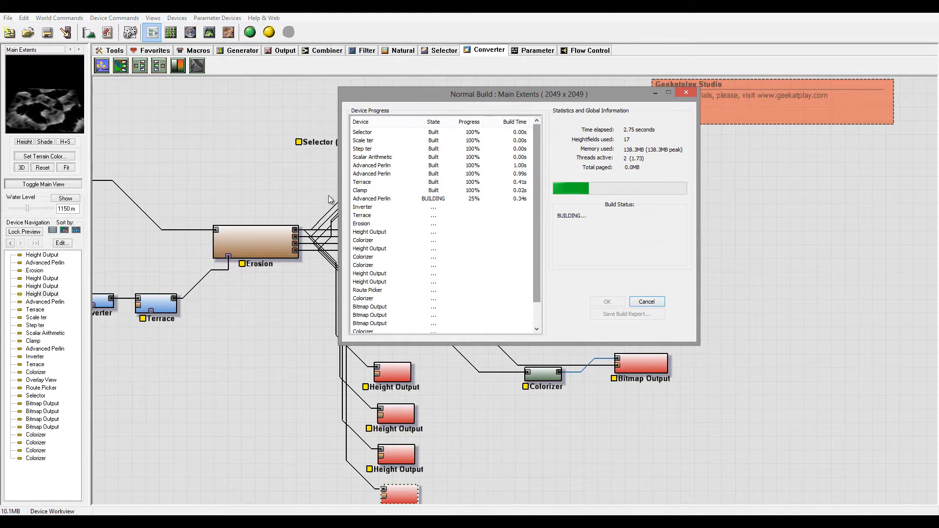